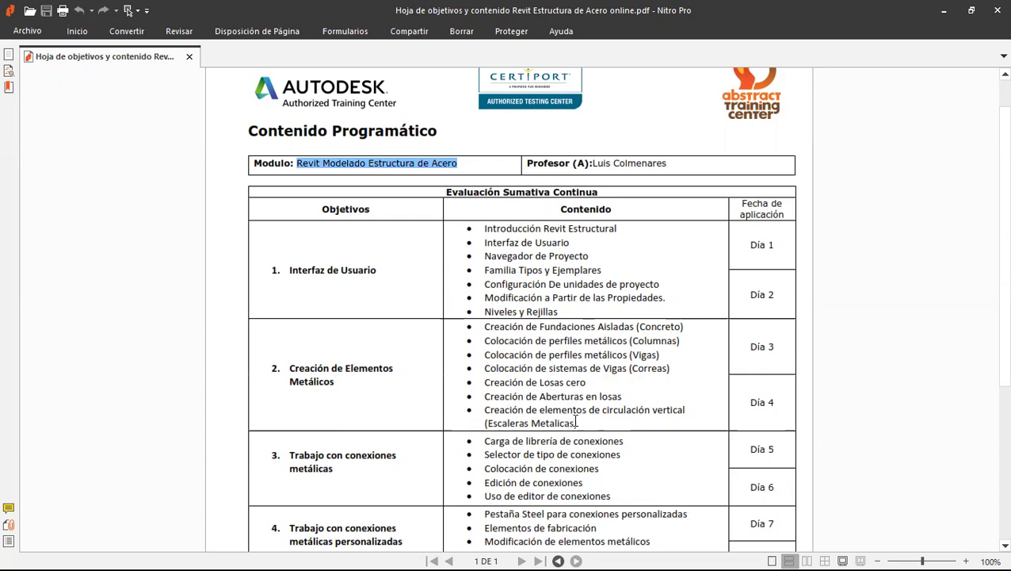
Step: Review the steel-structure course syllabus, from the user-interface objective through analysis, documentation and the final evaluation
{"action": "scroll", "coordinate": [575, 423], "scroll_direction": "down", "scroll_amount": 1}
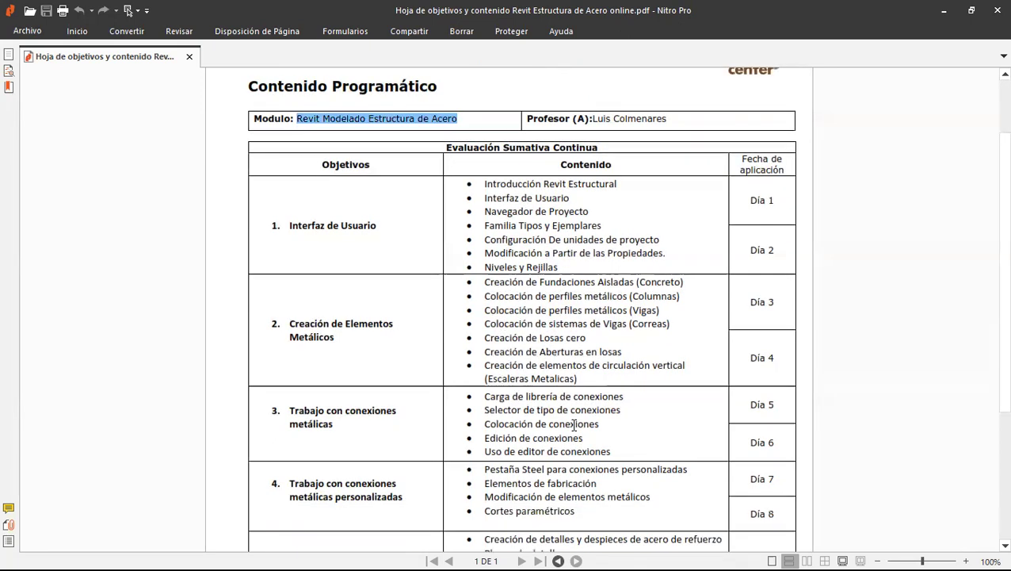
{"action": "scroll", "coordinate": [575, 425], "scroll_direction": "down", "scroll_amount": 1}
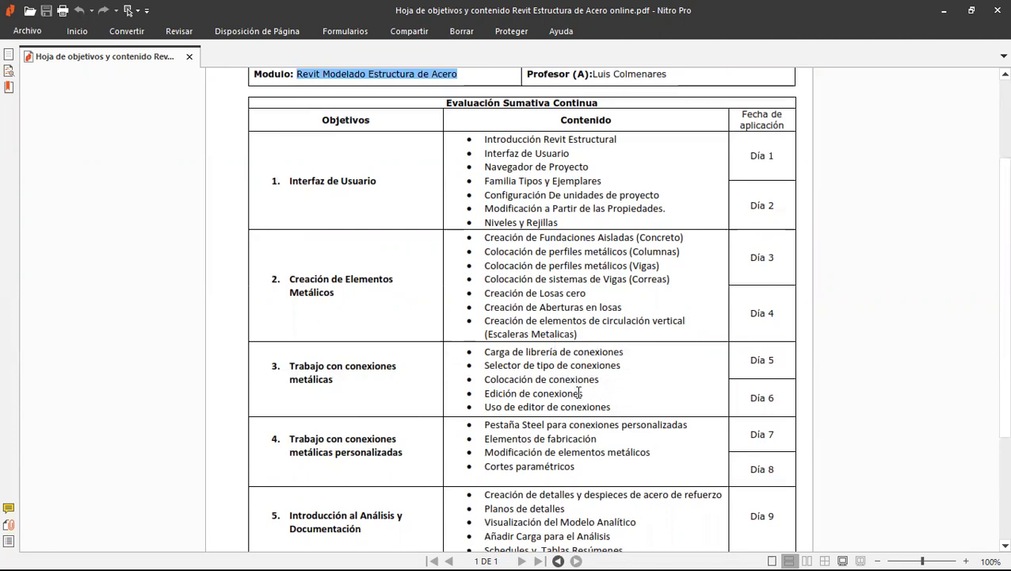
{"action": "scroll", "coordinate": [581, 393], "scroll_direction": "down", "scroll_amount": 1}
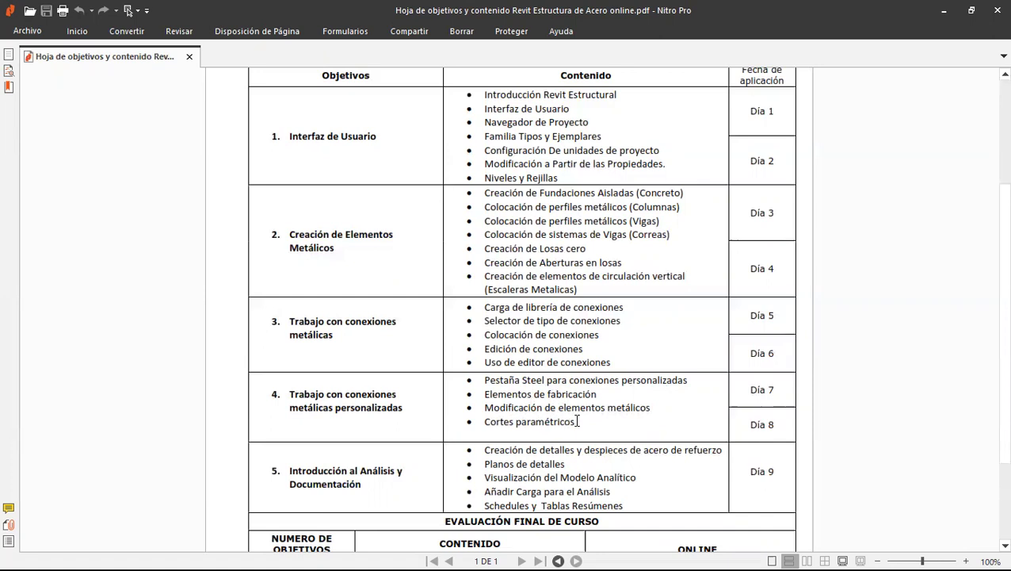
{"action": "scroll", "coordinate": [578, 421], "scroll_direction": "down", "scroll_amount": 1}
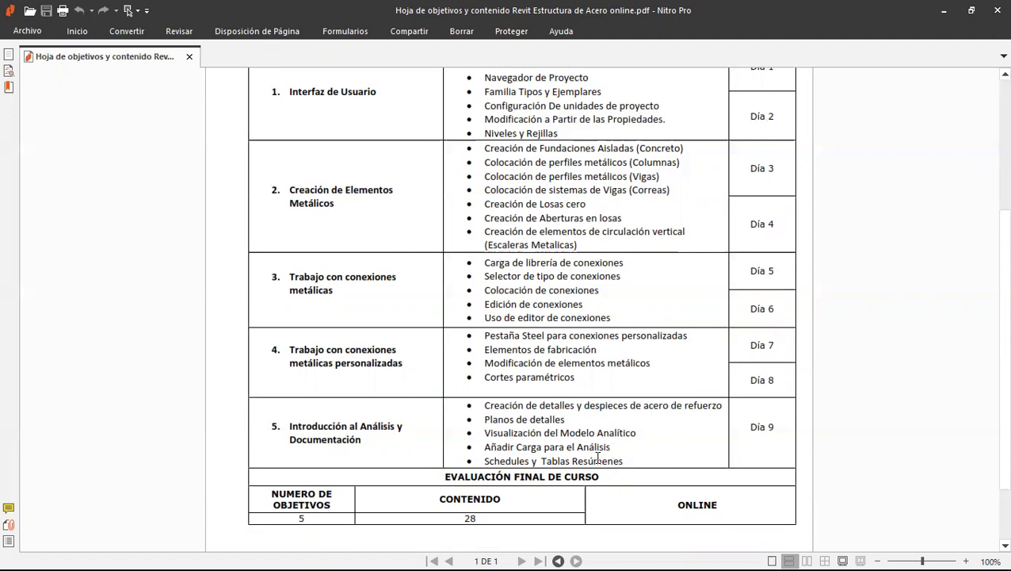
{"action": "scroll", "coordinate": [597, 458], "scroll_direction": "up", "scroll_amount": 1}
{"action": "scroll", "coordinate": [597, 458], "scroll_direction": "up", "scroll_amount": 1}
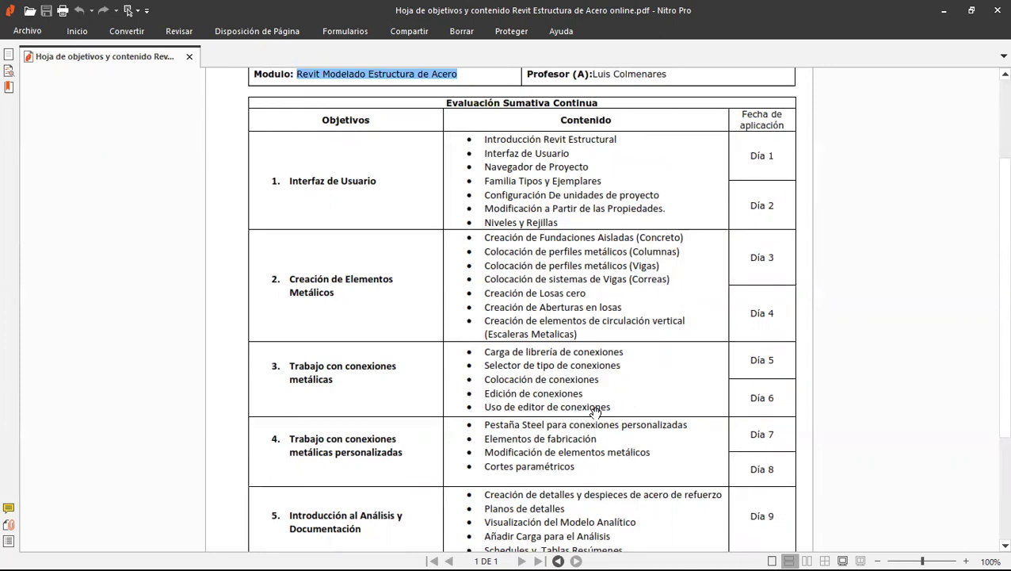
{"action": "scroll", "coordinate": [595, 412], "scroll_direction": "down", "scroll_amount": 3}
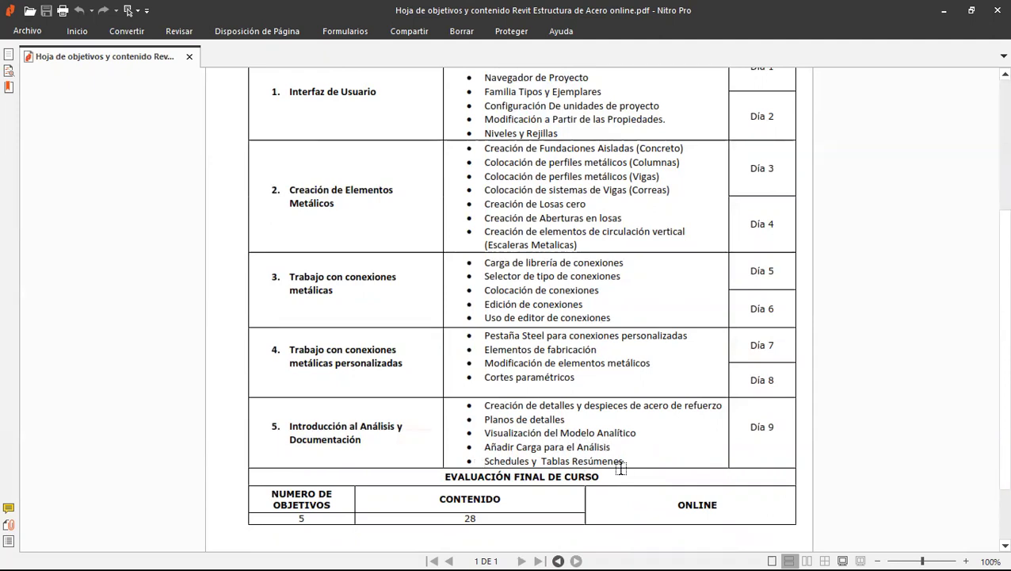
{"action": "scroll", "coordinate": [582, 451], "scroll_direction": "up", "scroll_amount": 5}
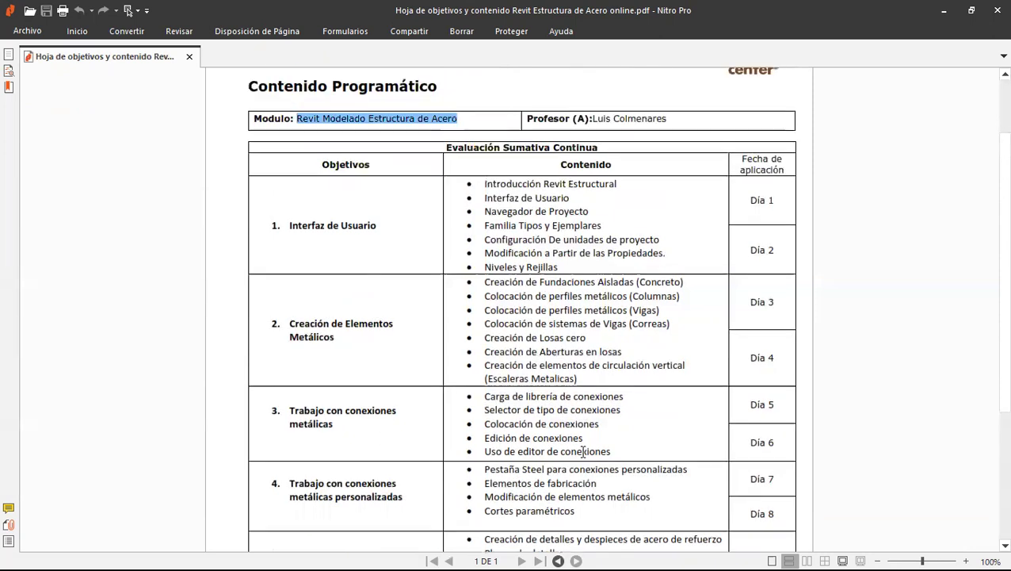
{"action": "scroll", "coordinate": [582, 451], "scroll_direction": "up", "scroll_amount": 1}
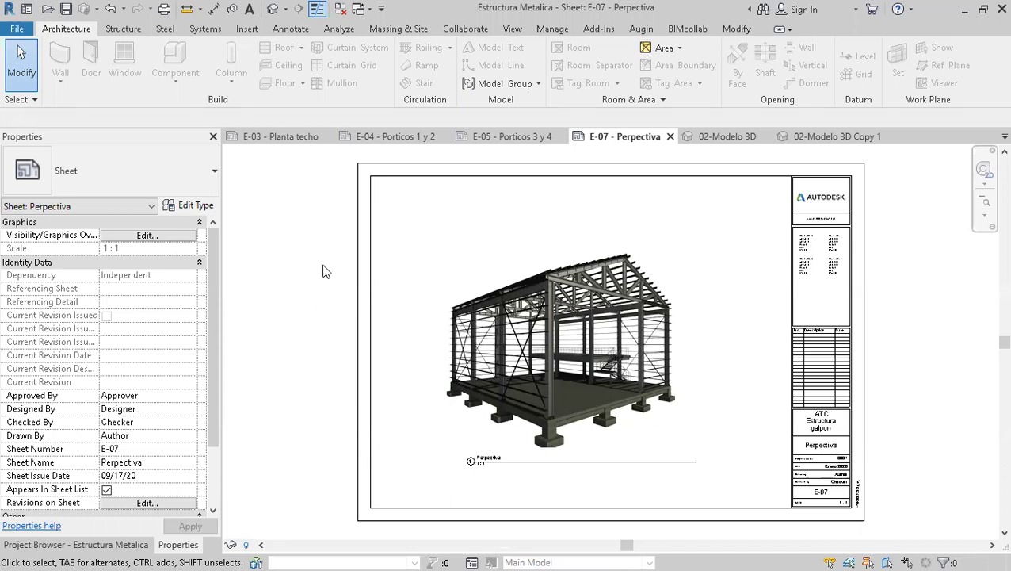
Step: Open the 02-Modelo 3D view in Revit and examine the warehouse's isolated footings, steel columns and front truss
{"action": "left_click", "coordinate": [733, 137]}
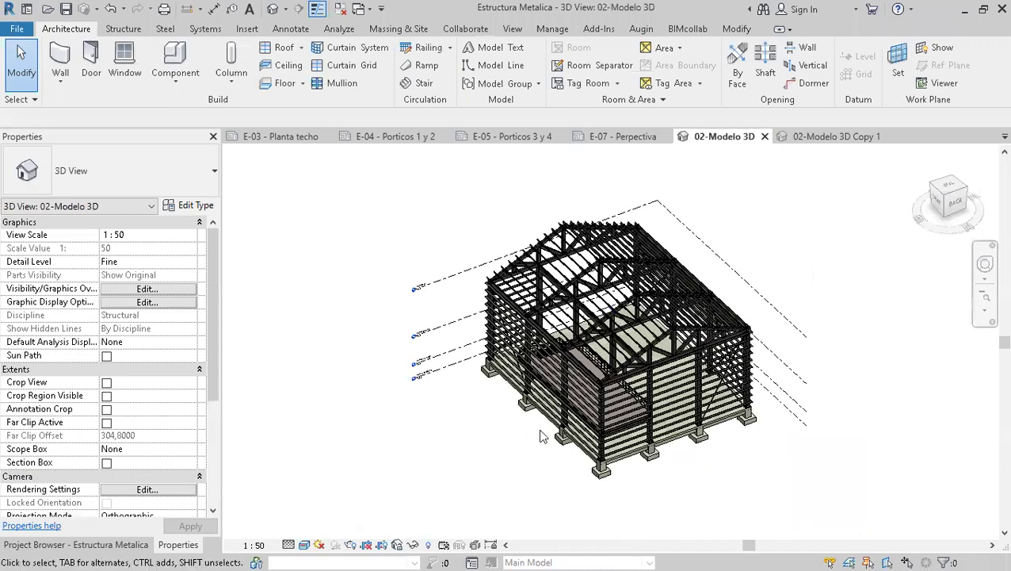
{"action": "scroll", "coordinate": [540, 435], "scroll_direction": "up", "scroll_amount": 5}
{"action": "middle_click_drag", "start_coordinate": [530, 439], "coordinate": [767, 311], "text": "shift"}
{"action": "middle_click_drag", "start_coordinate": [623, 360], "coordinate": [502, 433], "text": "shift"}
{"action": "scroll", "coordinate": [502, 432], "scroll_direction": "up", "scroll_amount": 2}
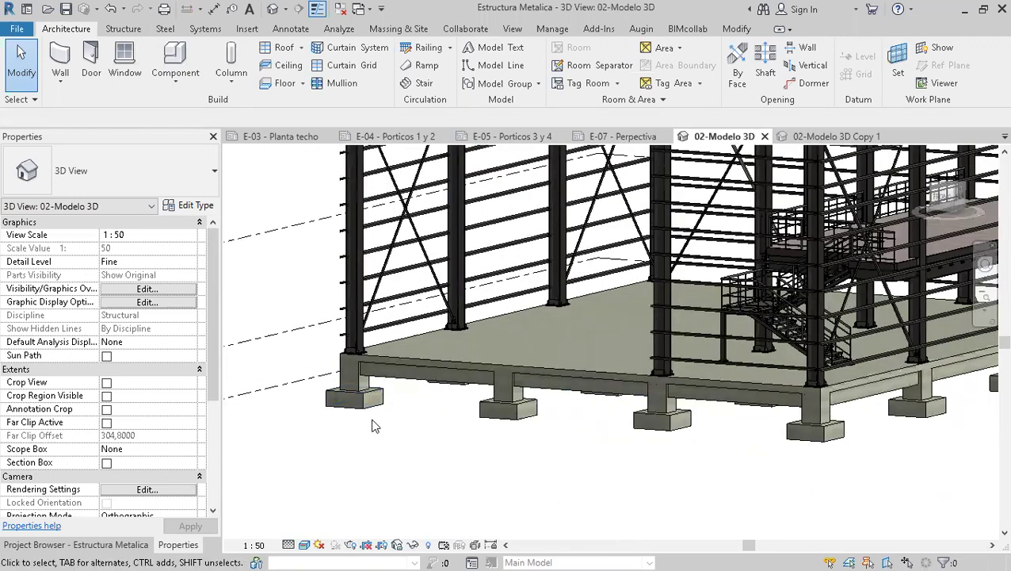
{"action": "scroll", "coordinate": [359, 410], "scroll_direction": "up", "scroll_amount": 1}
{"action": "middle_click_drag", "start_coordinate": [366, 429], "coordinate": [367, 487]}
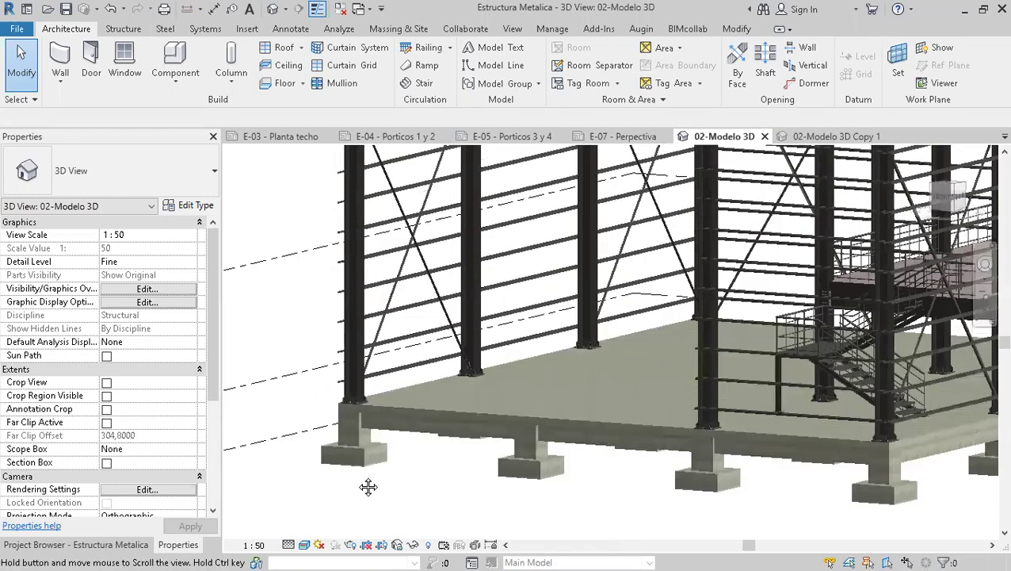
{"action": "middle_click_drag", "start_coordinate": [388, 356], "coordinate": [390, 489]}
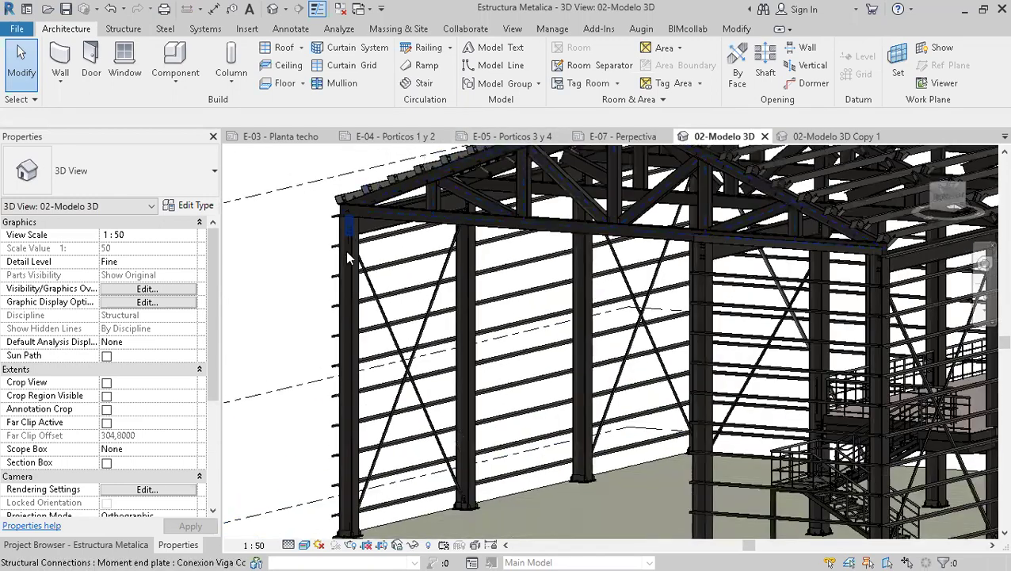
Step: Inspect the metal staircase with its landing, railings and support post beside the mezzanine
{"action": "middle_click_drag", "start_coordinate": [367, 373], "coordinate": [664, 404]}
{"action": "scroll", "coordinate": [355, 278], "scroll_direction": "down", "scroll_amount": 2}
{"action": "scroll", "coordinate": [741, 392], "scroll_direction": "up", "scroll_amount": 6}
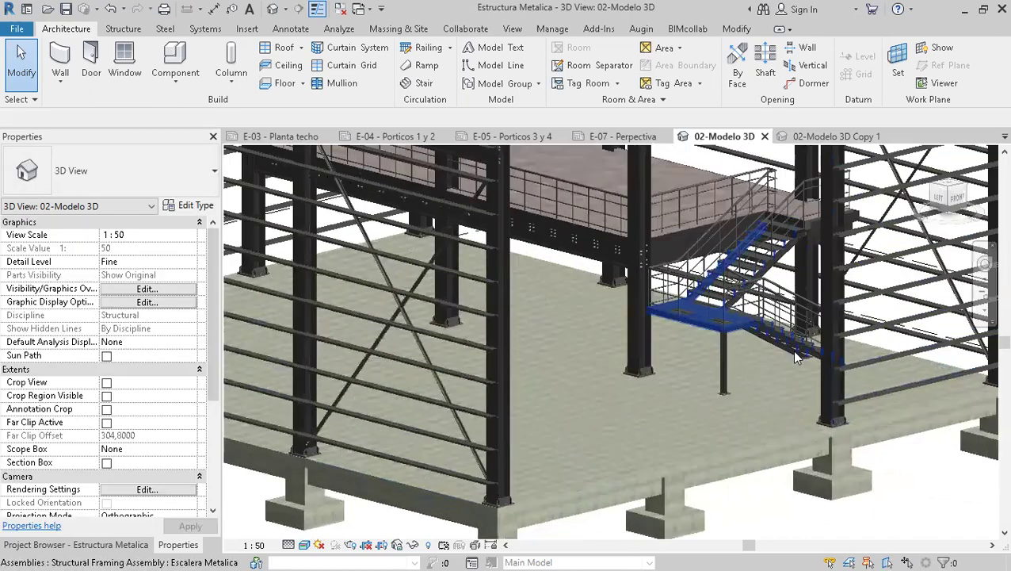
{"action": "middle_click_drag", "start_coordinate": [741, 385], "coordinate": [711, 390], "text": "shift"}
{"action": "scroll", "coordinate": [646, 376], "scroll_direction": "up", "scroll_amount": 1}
{"action": "middle_click_drag", "start_coordinate": [646, 376], "coordinate": [674, 473]}
{"action": "middle_click_drag", "start_coordinate": [634, 372], "coordinate": [666, 435], "text": "shift"}
{"action": "scroll", "coordinate": [646, 408], "scroll_direction": "up", "scroll_amount": 1}
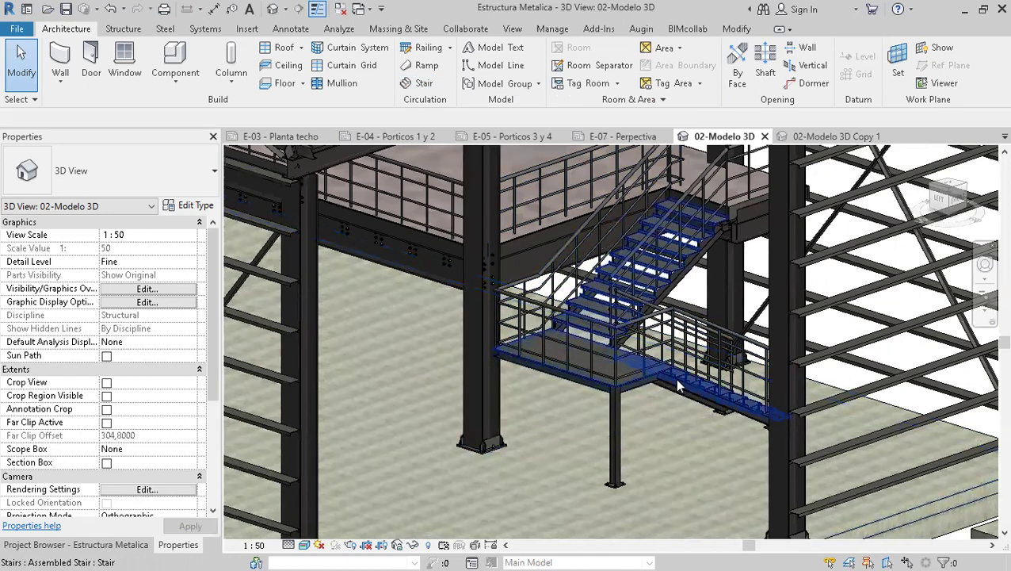
{"action": "middle_click_drag", "start_coordinate": [590, 377], "coordinate": [514, 383], "text": "shift"}
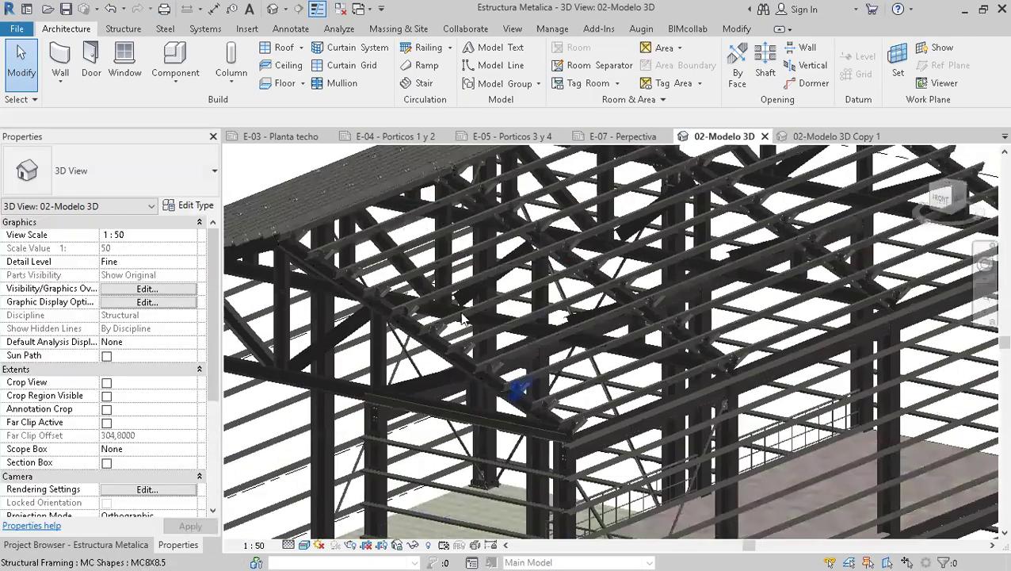
Step: Examine the roof purlins with their cleat connections, the side-wall members and the diagonal bracing
{"action": "middle_click_drag", "start_coordinate": [403, 297], "coordinate": [481, 349], "text": "shift"}
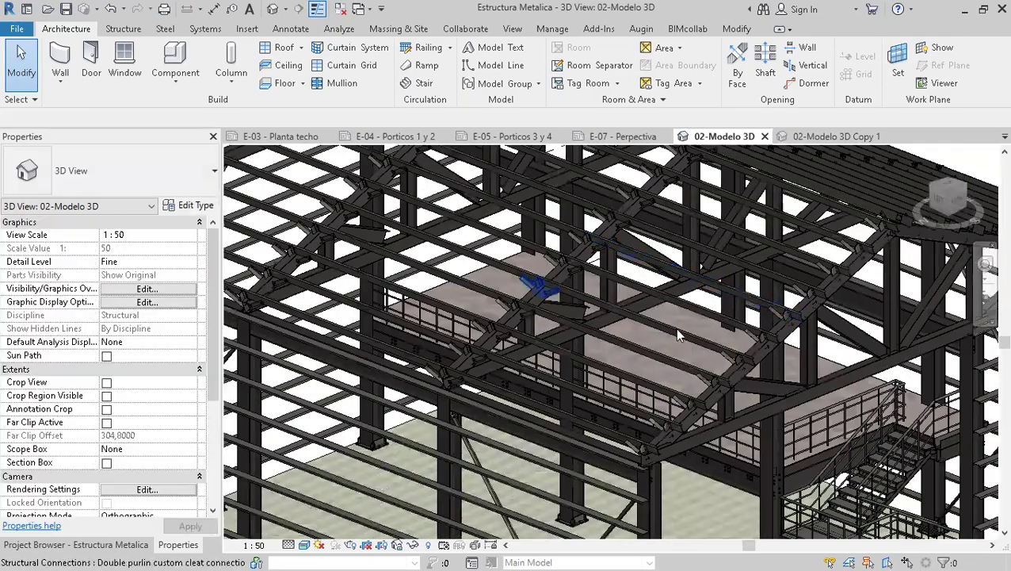
{"action": "scroll", "coordinate": [849, 264], "scroll_direction": "up", "scroll_amount": 8}
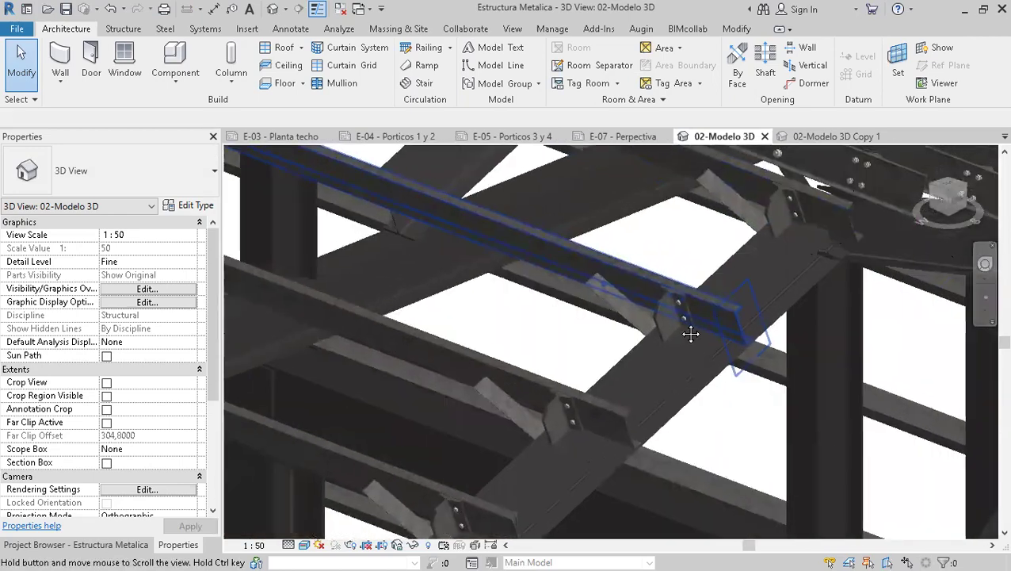
{"action": "scroll", "coordinate": [614, 329], "scroll_direction": "down", "scroll_amount": 4}
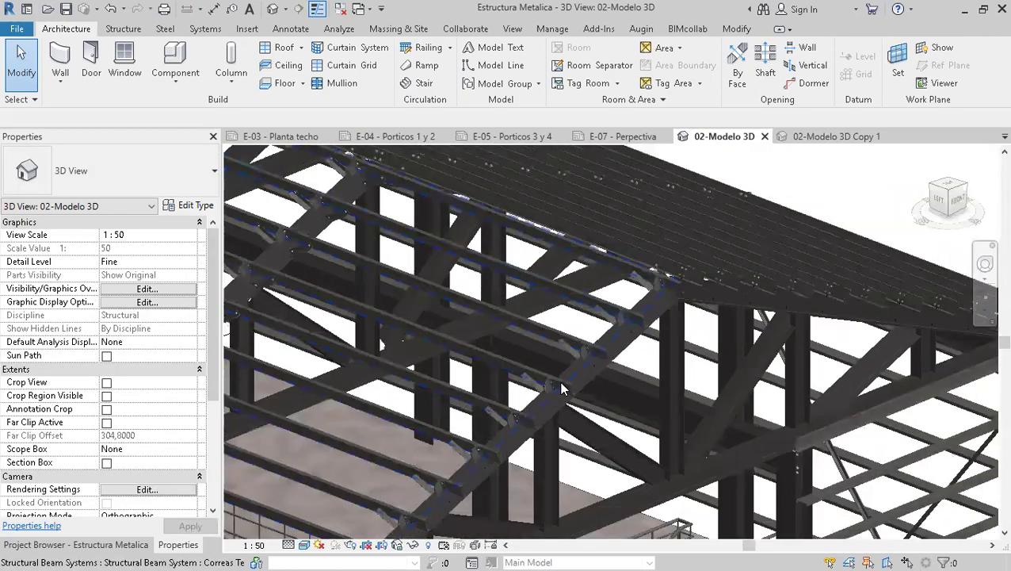
{"action": "middle_click_drag", "start_coordinate": [555, 452], "coordinate": [646, 286]}
{"action": "middle_click_drag", "start_coordinate": [521, 521], "coordinate": [686, 278]}
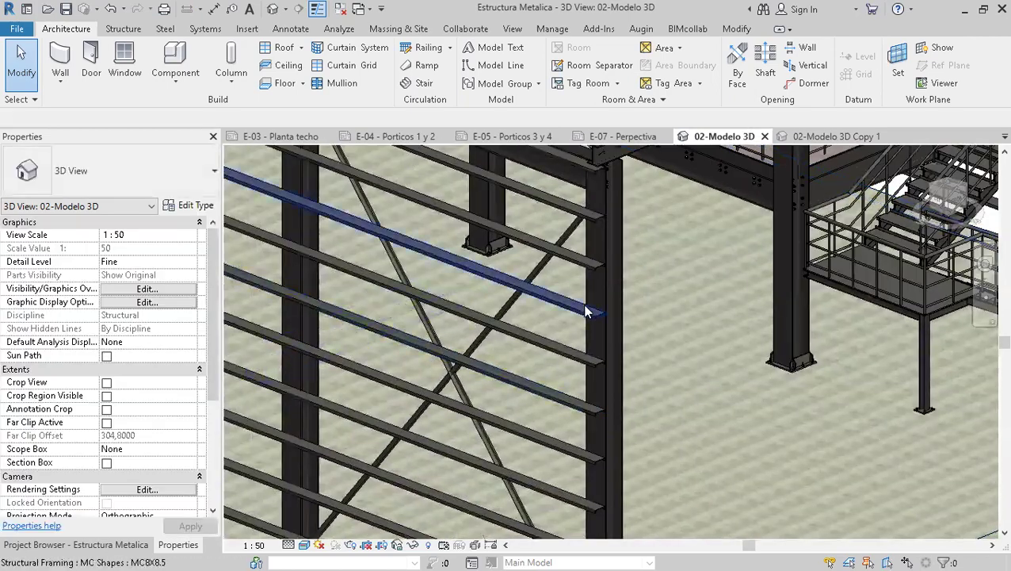
{"action": "scroll", "coordinate": [586, 311], "scroll_direction": "down", "scroll_amount": 3}
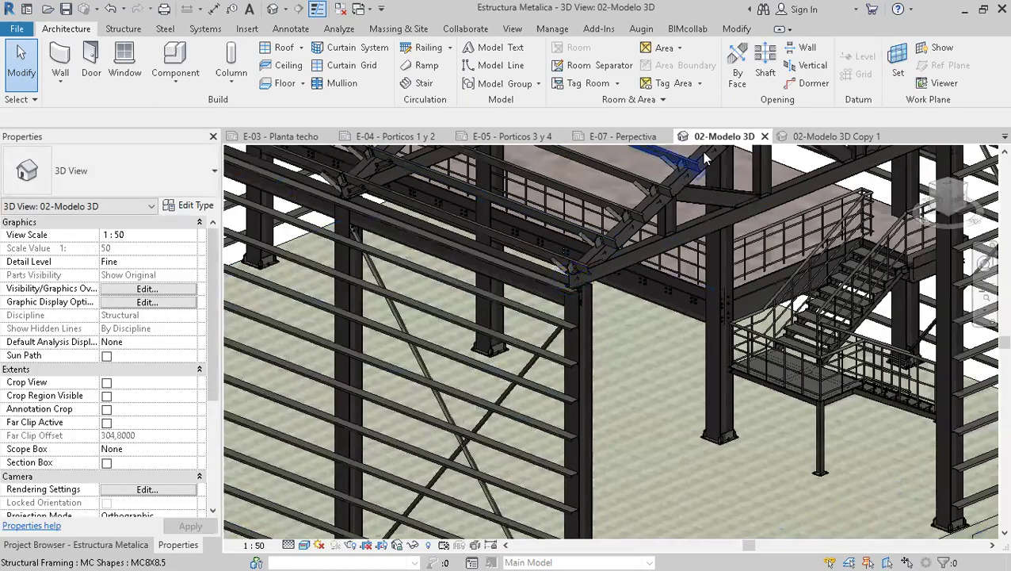
{"action": "middle_click_drag", "start_coordinate": [444, 407], "coordinate": [584, 348]}
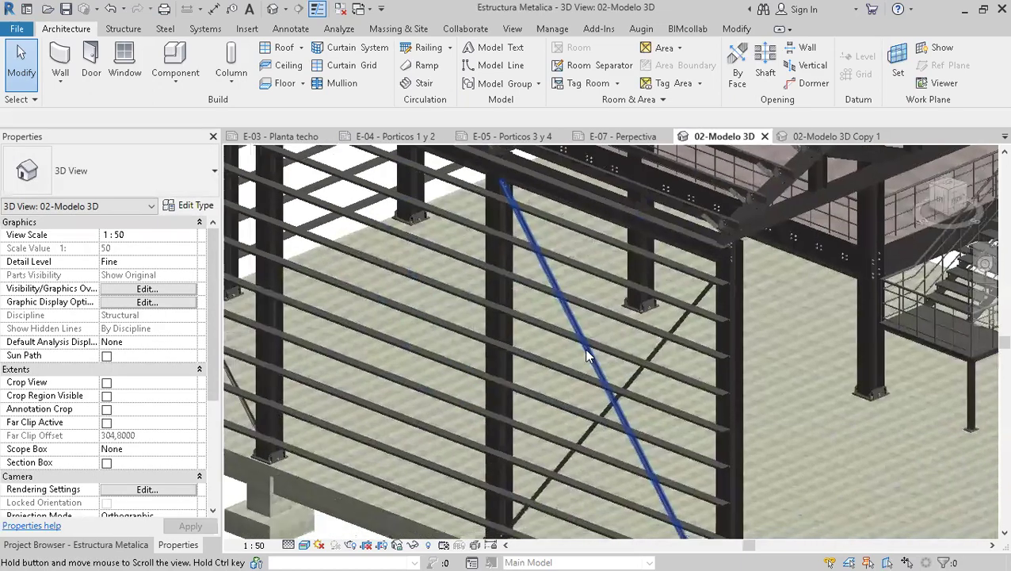
{"action": "scroll", "coordinate": [616, 386], "scroll_direction": "down", "scroll_amount": 5}
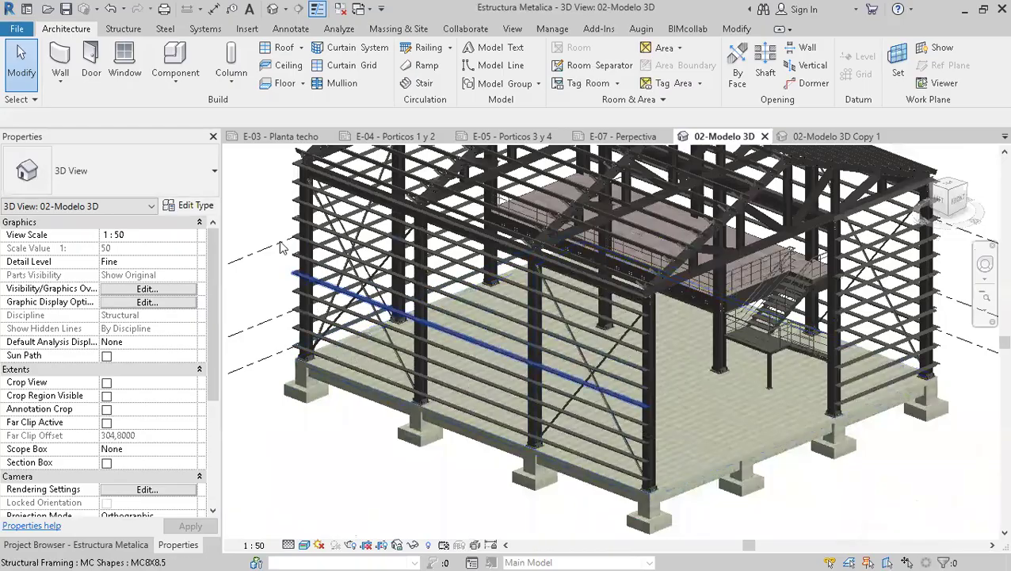
Step: Look over the whole warehouse structure from the front around to the back
{"action": "middle_click_drag", "start_coordinate": [476, 397], "coordinate": [639, 436], "text": "shift"}
{"action": "scroll", "coordinate": [639, 436], "scroll_direction": "up", "scroll_amount": 4}
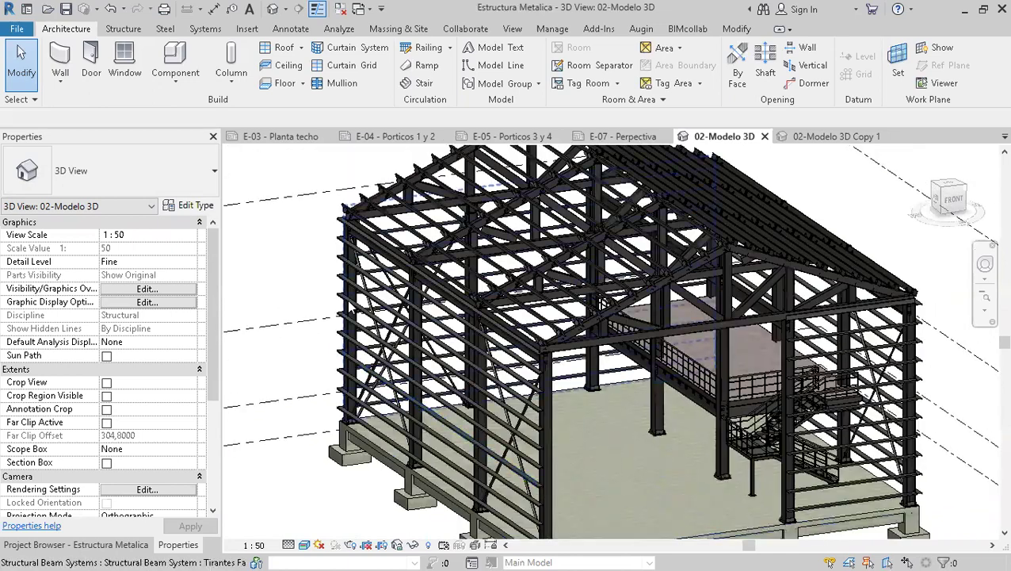
{"action": "middle_click_drag", "start_coordinate": [494, 476], "coordinate": [594, 289], "text": "shift"}
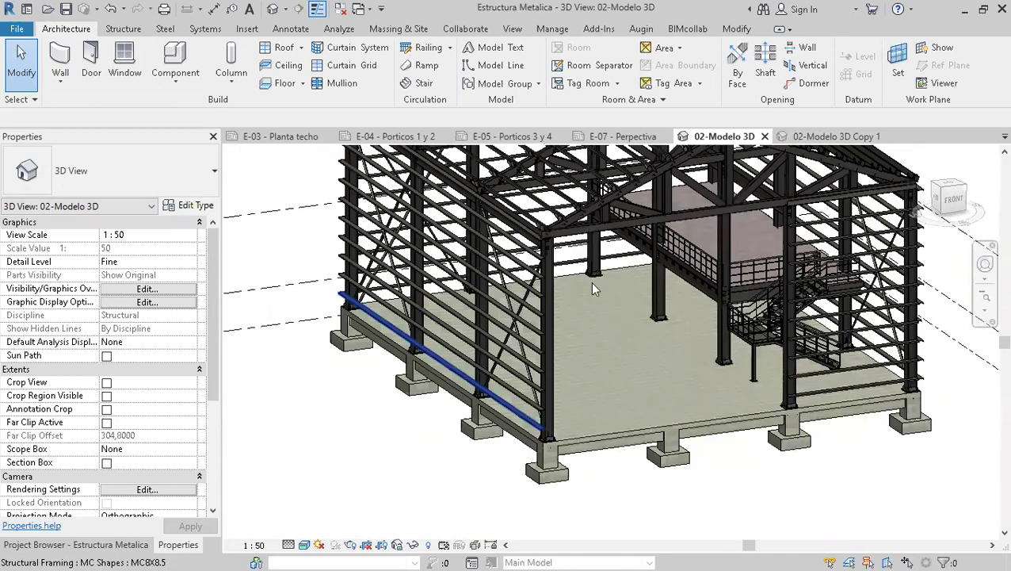
{"action": "middle_click_drag", "start_coordinate": [639, 450], "coordinate": [597, 486]}
{"action": "middle_click_drag", "start_coordinate": [790, 423], "coordinate": [452, 429], "text": "shift"}
{"action": "scroll", "coordinate": [445, 382], "scroll_direction": "up", "scroll_amount": 10}
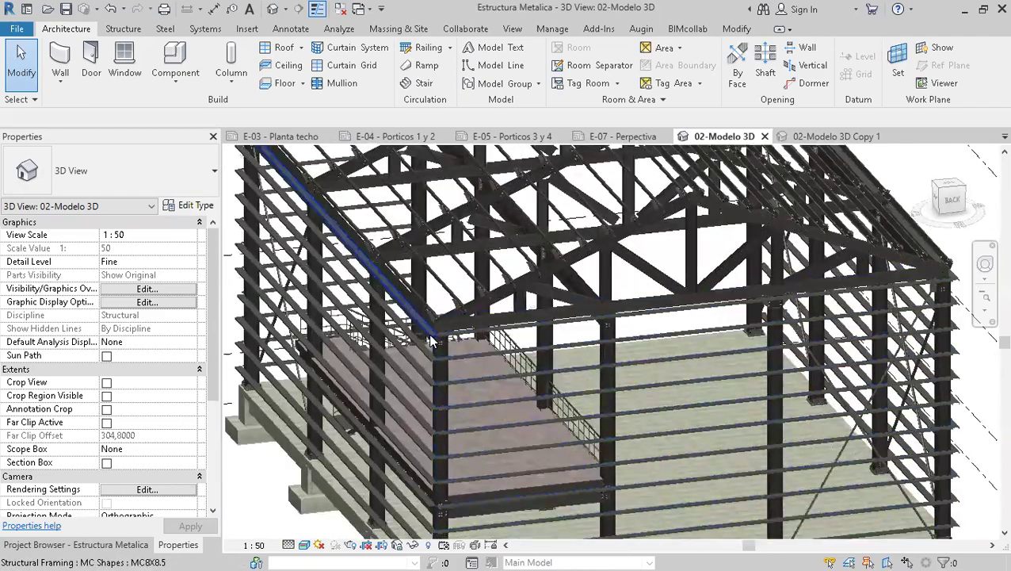
Step: Inspect the bolted connections and channel members where the truss meets the corner column
{"action": "scroll", "coordinate": [447, 327], "scroll_direction": "up", "scroll_amount": 4}
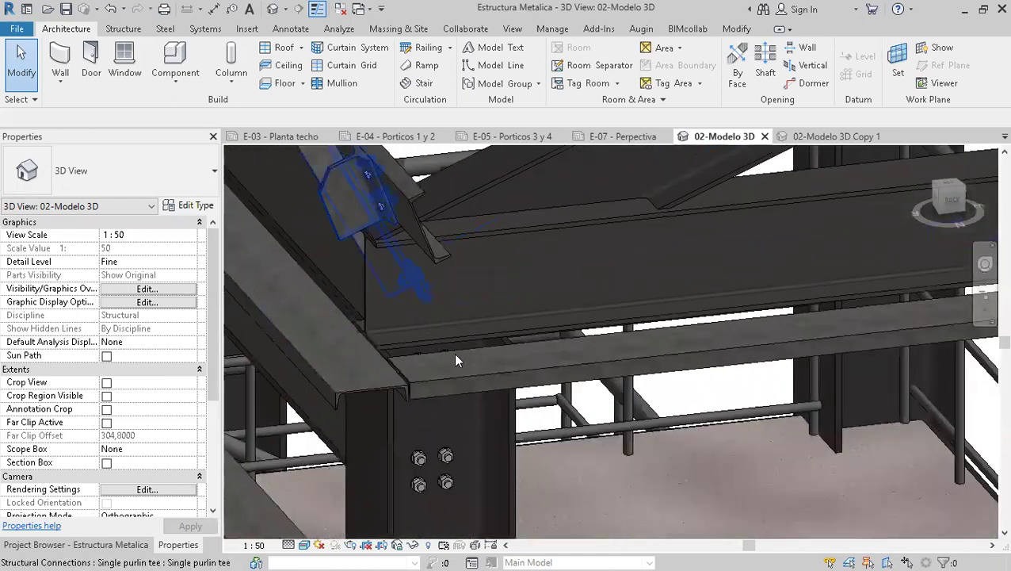
{"action": "left_click", "coordinate": [455, 361]}
{"action": "middle_click_drag", "start_coordinate": [413, 334], "coordinate": [535, 274], "text": "shift"}
{"action": "left_click", "coordinate": [536, 274]}
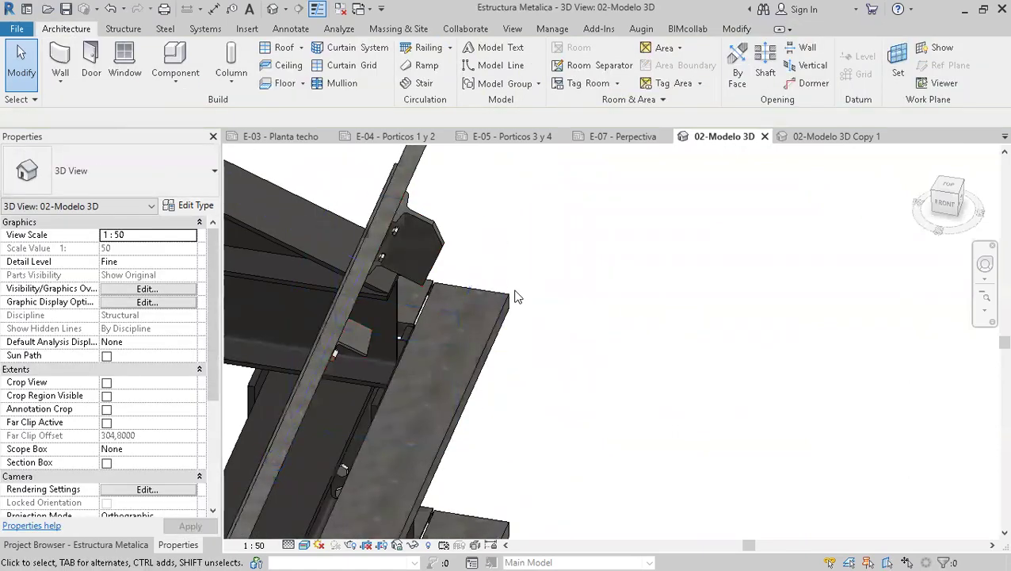
Step: Examine the bolted purlin connections and their diagonal braces along the roof truss
{"action": "scroll", "coordinate": [523, 300], "scroll_direction": "down", "scroll_amount": 6}
{"action": "middle_click_drag", "start_coordinate": [462, 272], "coordinate": [619, 366]}
{"action": "middle_click_drag", "start_coordinate": [545, 337], "coordinate": [511, 325]}
{"action": "scroll", "coordinate": [508, 319], "scroll_direction": "up", "scroll_amount": 8}
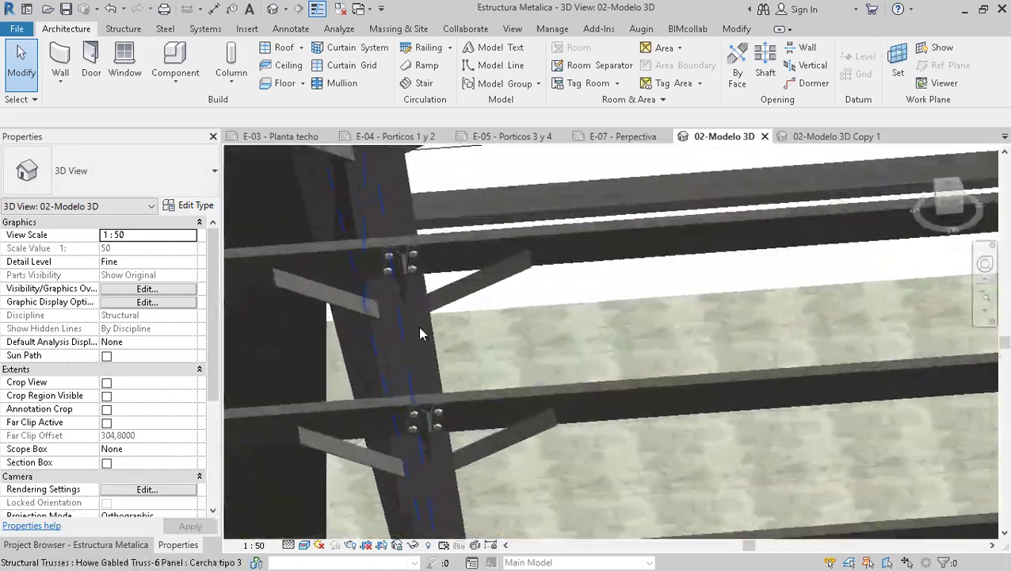
{"action": "scroll", "coordinate": [412, 301], "scroll_direction": "down", "scroll_amount": 6}
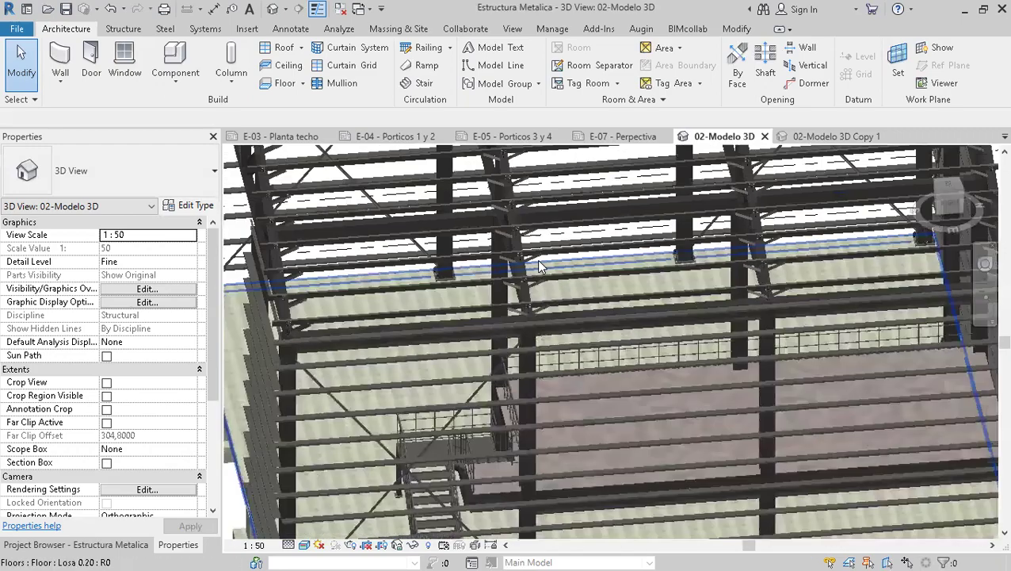
Step: Examine the horizontal wall members and how they meet the columns and trusses at the building's corners
{"action": "scroll", "coordinate": [537, 259], "scroll_direction": "down", "scroll_amount": 4}
{"action": "middle_click_drag", "start_coordinate": [537, 259], "coordinate": [483, 312], "text": "shift"}
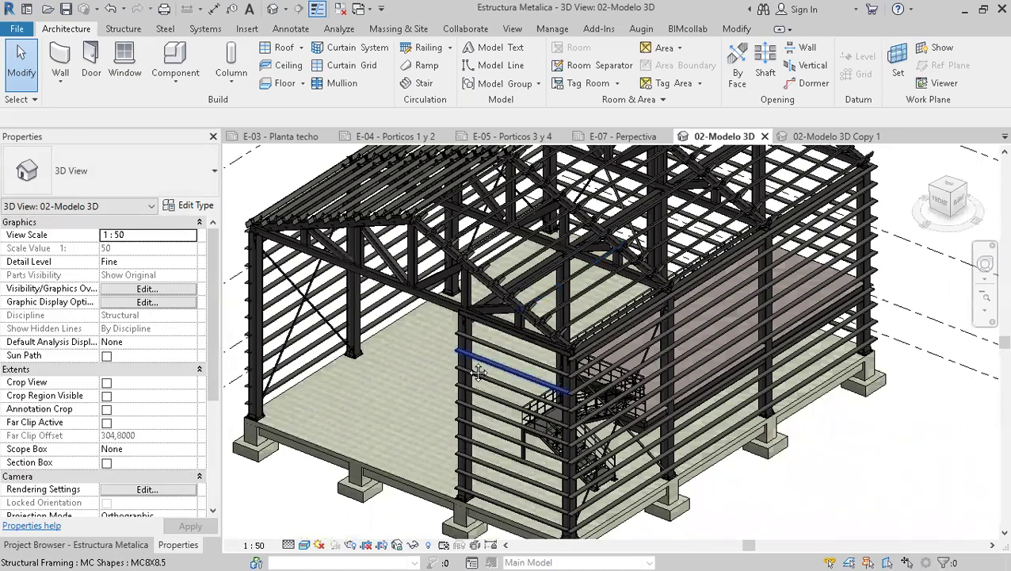
{"action": "scroll", "coordinate": [476, 317], "scroll_direction": "up", "scroll_amount": 3}
{"action": "scroll", "coordinate": [471, 321], "scroll_direction": "up", "scroll_amount": 5}
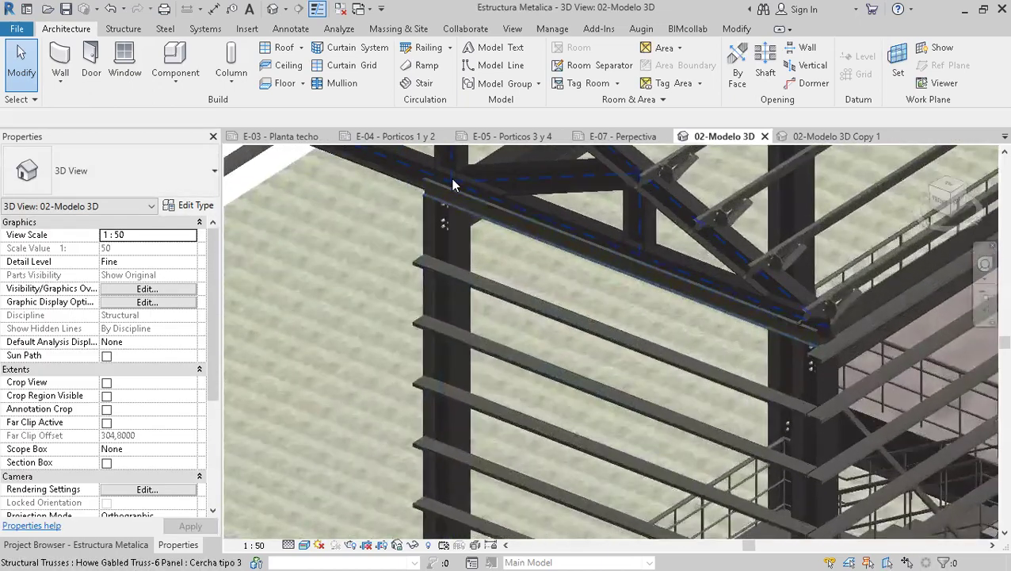
{"action": "middle_click_drag", "start_coordinate": [453, 184], "coordinate": [166, 230], "text": "shift"}
{"action": "scroll", "coordinate": [148, 266], "scroll_direction": "down", "scroll_amount": 4}
{"action": "middle_click_drag", "start_coordinate": [254, 345], "coordinate": [452, 345], "text": "shift"}
{"action": "middle_click_drag", "start_coordinate": [452, 345], "coordinate": [175, 364]}
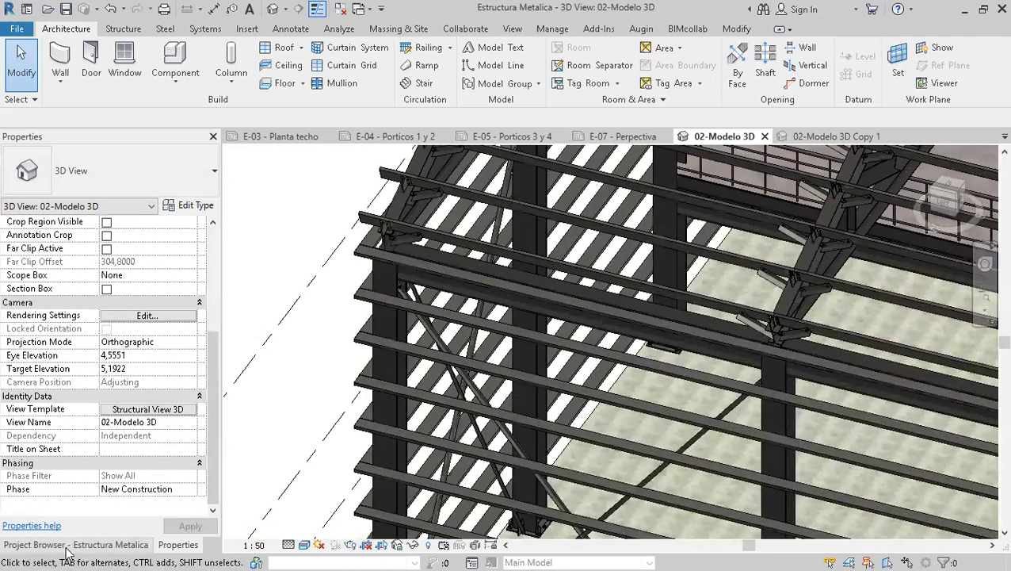
Step: Open the 03-Modelo 3D Escalera view from the project's 3D views
{"action": "left_click", "coordinate": [76, 544]}
{"action": "scroll", "coordinate": [153, 264], "scroll_direction": "up", "scroll_amount": 9}
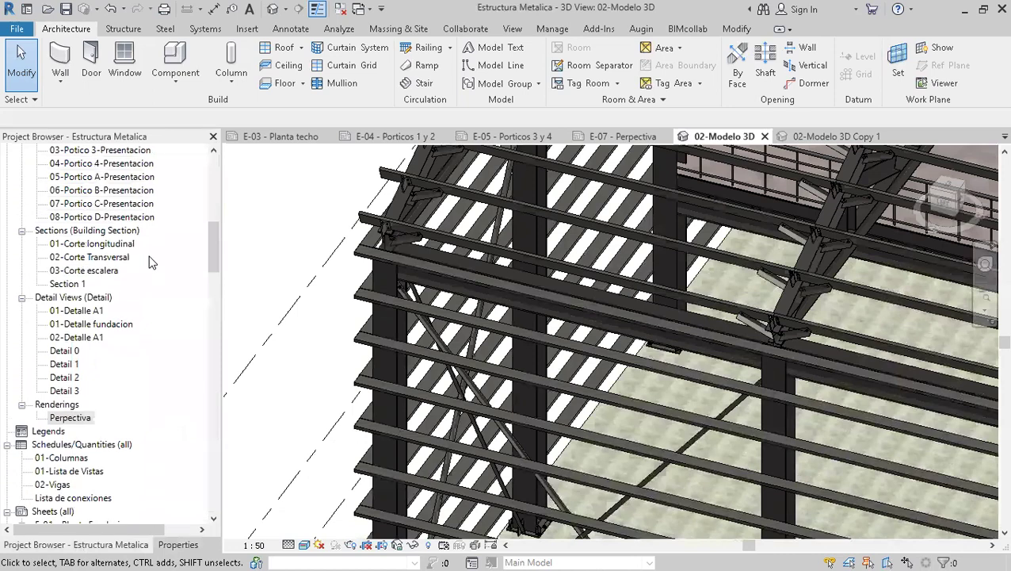
{"action": "scroll", "coordinate": [152, 264], "scroll_direction": "up", "scroll_amount": 3}
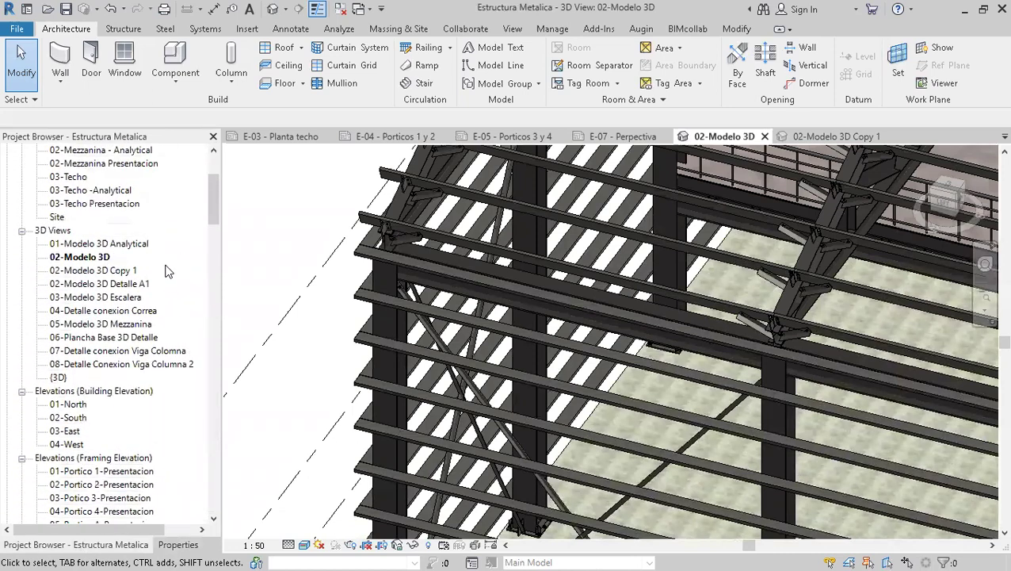
{"action": "double_click", "coordinate": [127, 298]}
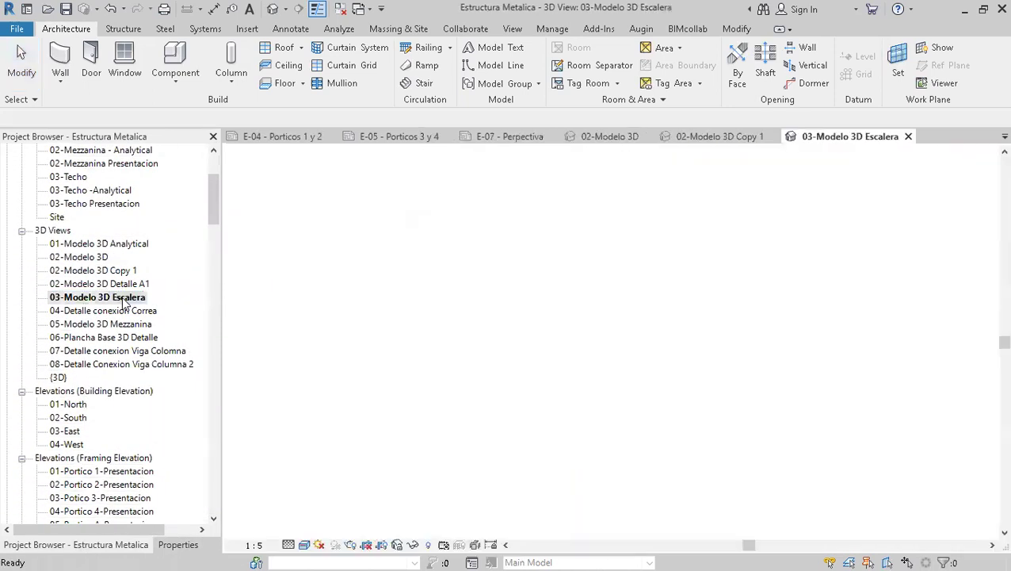
Step: Examine the metal treads and side stringers of the staircase, selecting the stair to highlight it and then clearing the selection
{"action": "scroll", "coordinate": [511, 426], "scroll_direction": "up", "scroll_amount": 5}
{"action": "mouse_move", "coordinate": [511, 427]}
{"action": "middle_mouse_down", "text": "shift"}
{"action": "mouse_move", "coordinate": [531, 324]}
{"action": "mouse_move", "coordinate": [458, 323]}
{"action": "mouse_move", "coordinate": [431, 303]}
{"action": "mouse_move", "coordinate": [460, 333]}
{"action": "mouse_move", "coordinate": [476, 377]}
{"action": "mouse_move", "coordinate": [447, 440]}
{"action": "mouse_move", "coordinate": [497, 437]}
{"action": "middle_mouse_up", "text": "shift"}
{"action": "scroll", "coordinate": [497, 438], "scroll_direction": "up", "scroll_amount": 3}
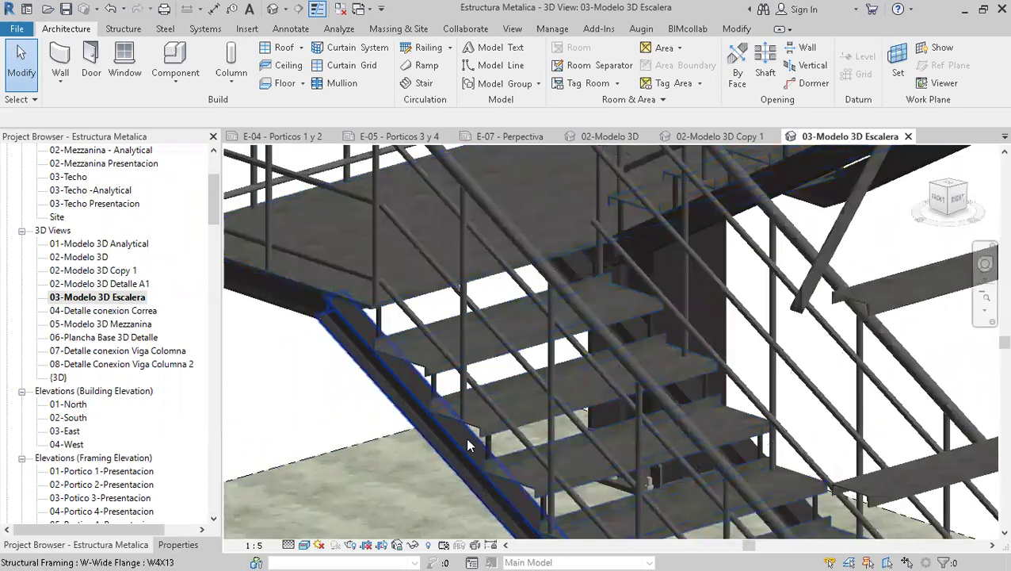
{"action": "scroll", "coordinate": [490, 425], "scroll_direction": "up", "scroll_amount": 2}
{"action": "left_click", "coordinate": [493, 404]}
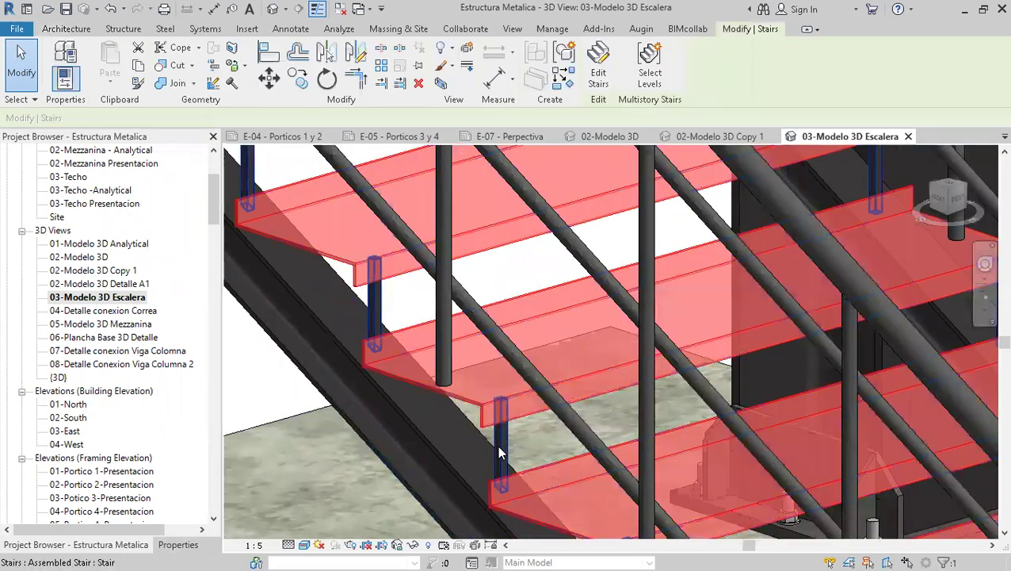
{"action": "scroll", "coordinate": [473, 440], "scroll_direction": "up", "scroll_amount": 2}
{"action": "scroll", "coordinate": [472, 440], "scroll_direction": "down", "scroll_amount": 5}
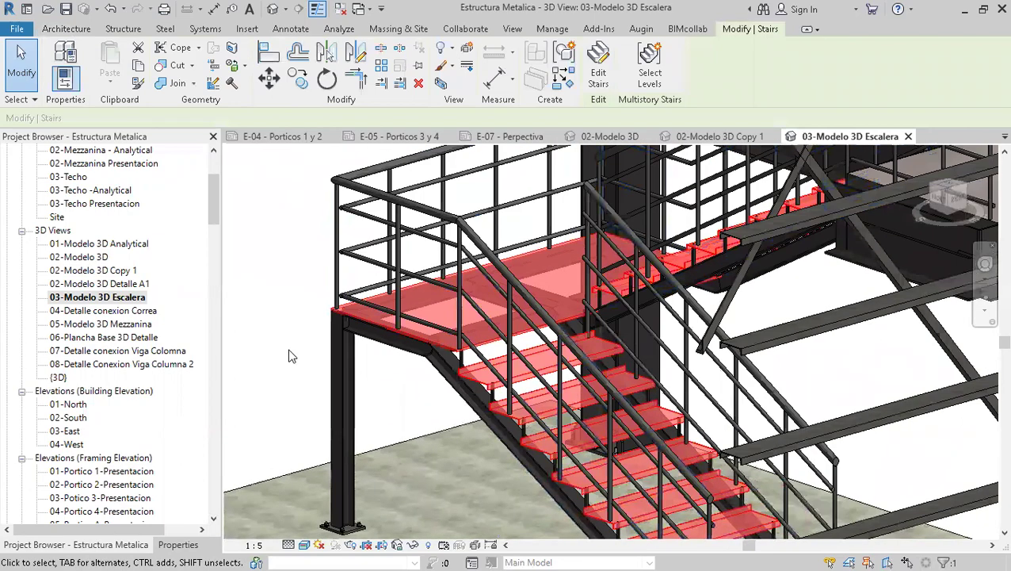
{"action": "left_click", "coordinate": [314, 366]}
Step: Select the stair railing and inspect the clip-angle connection where the upper stair flight meets the mezzanine beam
{"action": "middle_click_drag", "start_coordinate": [314, 366], "coordinate": [590, 445], "text": "shift"}
{"action": "left_click", "coordinate": [537, 317]}
{"action": "scroll", "coordinate": [571, 412], "scroll_direction": "up", "scroll_amount": 3}
{"action": "scroll", "coordinate": [629, 397], "scroll_direction": "up", "scroll_amount": 2}
{"action": "scroll", "coordinate": [591, 445], "scroll_direction": "up", "scroll_amount": 2}
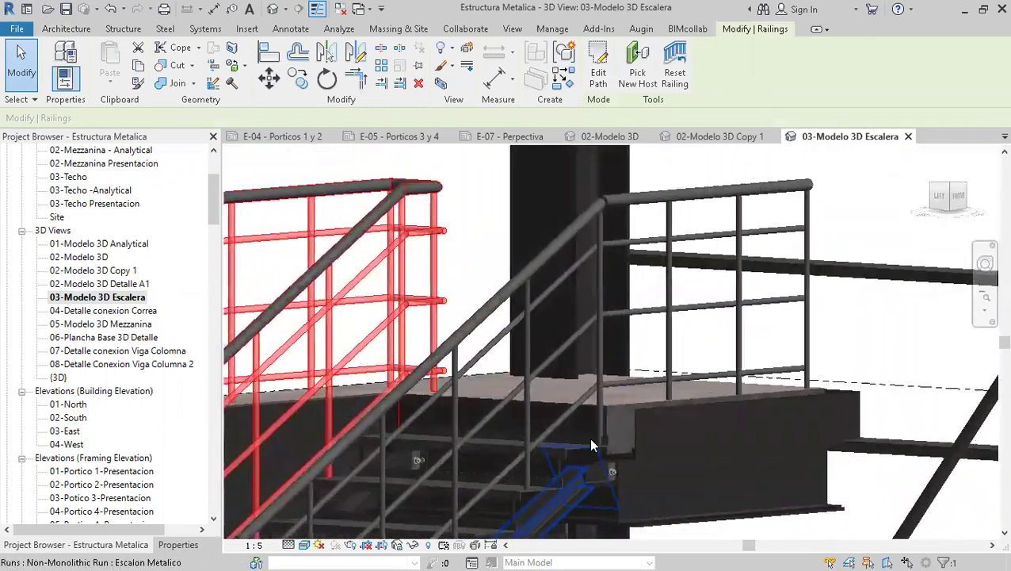
{"action": "scroll", "coordinate": [591, 445], "scroll_direction": "up", "scroll_amount": 2}
{"action": "middle_click_drag", "start_coordinate": [603, 484], "coordinate": [573, 413]}
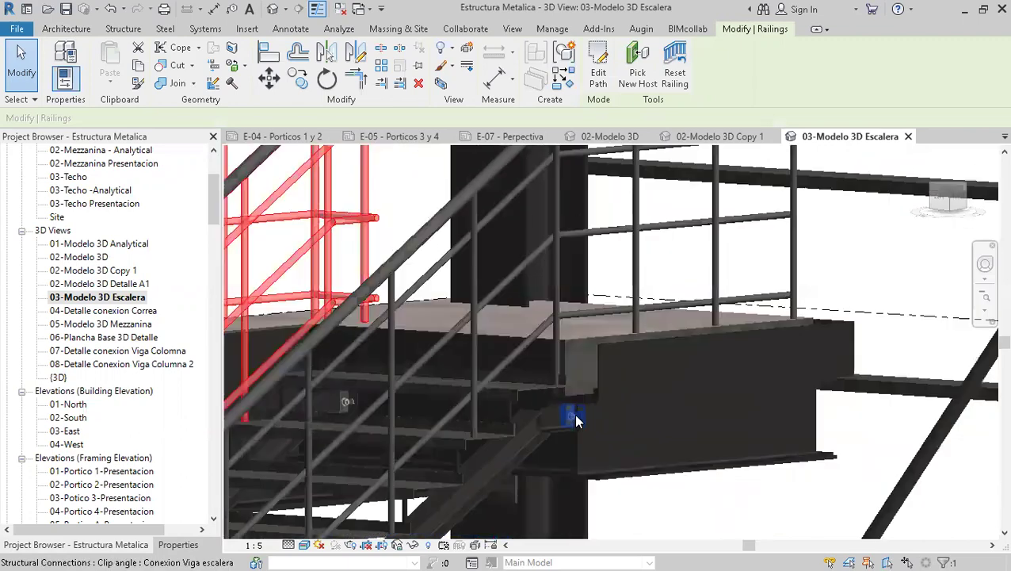
{"action": "scroll", "coordinate": [575, 414], "scroll_direction": "down", "scroll_amount": 6}
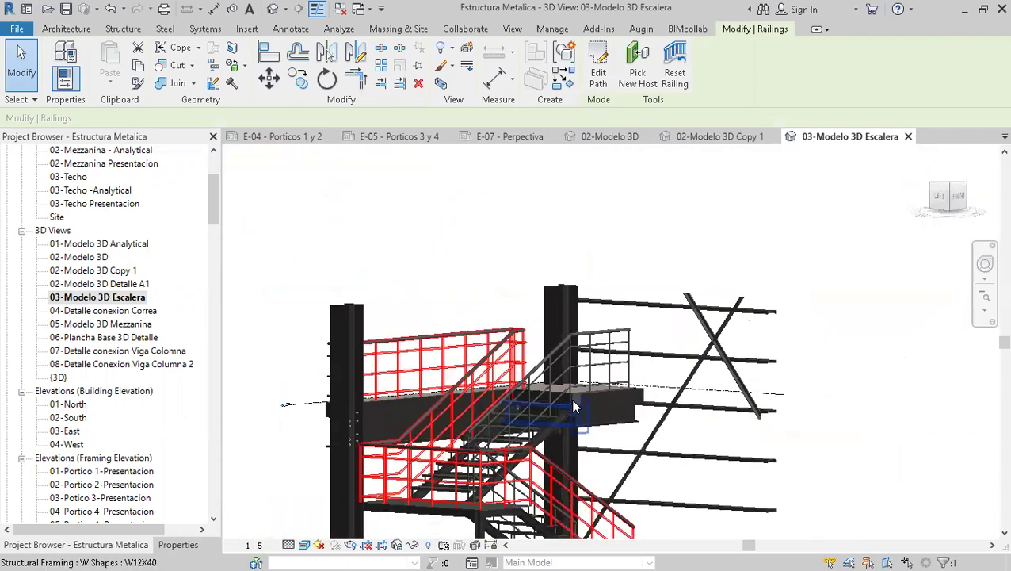
{"action": "scroll", "coordinate": [575, 407], "scroll_direction": "down", "scroll_amount": 5}
{"action": "middle_click_drag", "start_coordinate": [575, 407], "coordinate": [397, 370], "text": "shift"}
Step: Open the 04-Detalle conexion Correa view and examine its bolted beam connection from both sides
{"action": "double_click", "coordinate": [131, 310]}
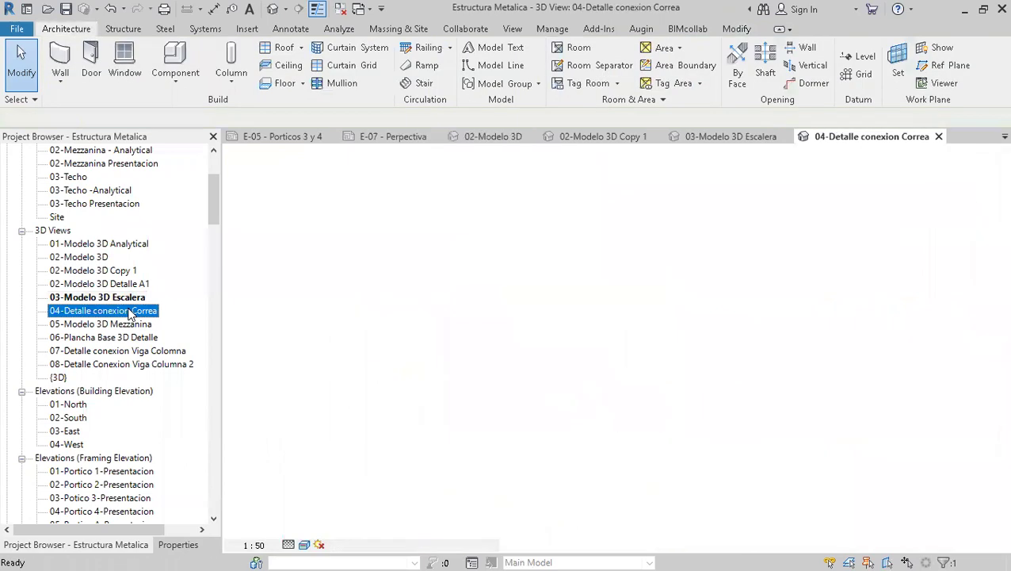
{"action": "scroll", "coordinate": [626, 378], "scroll_direction": "up", "scroll_amount": 5}
{"action": "middle_click_drag", "start_coordinate": [622, 405], "coordinate": [586, 408], "text": "shift"}
{"action": "scroll", "coordinate": [587, 408], "scroll_direction": "up", "scroll_amount": 2}
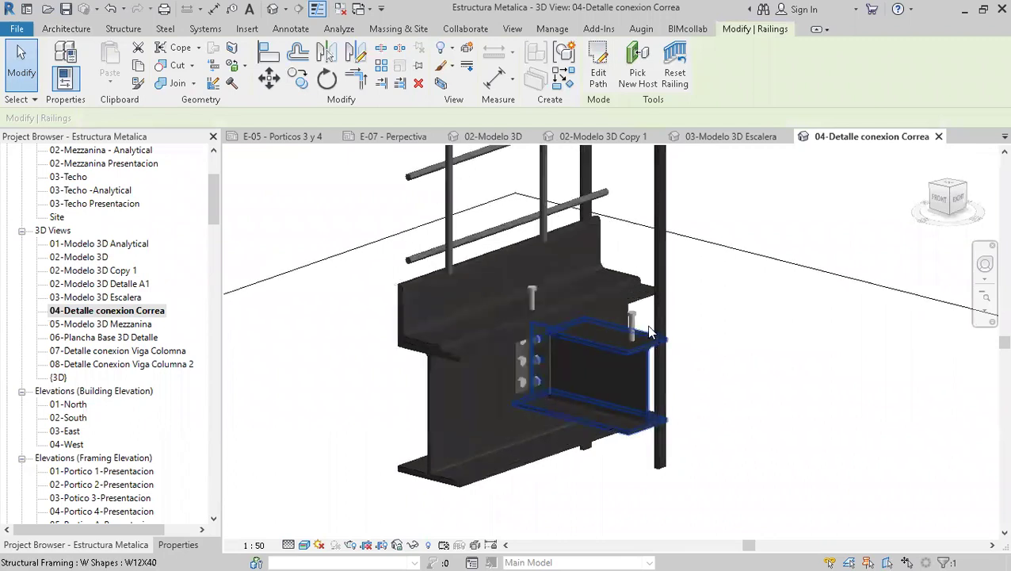
{"action": "middle_click_drag", "start_coordinate": [667, 377], "coordinate": [379, 460], "text": "shift"}
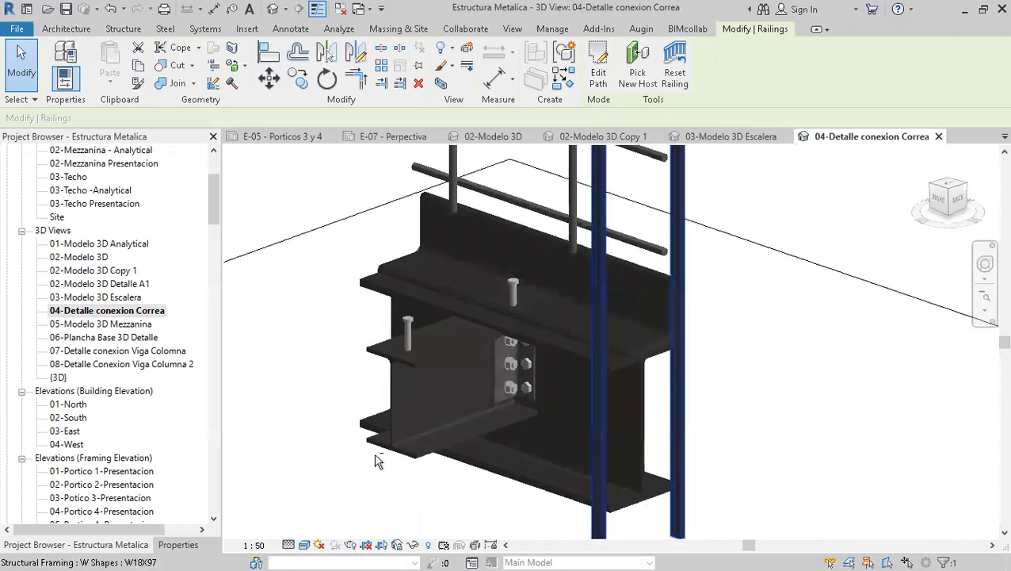
Step: Open the 06-Plancha Base 3D Detalle view and inspect the column base plate with its stiffeners and anchor bolts
{"action": "double_click", "coordinate": [146, 338]}
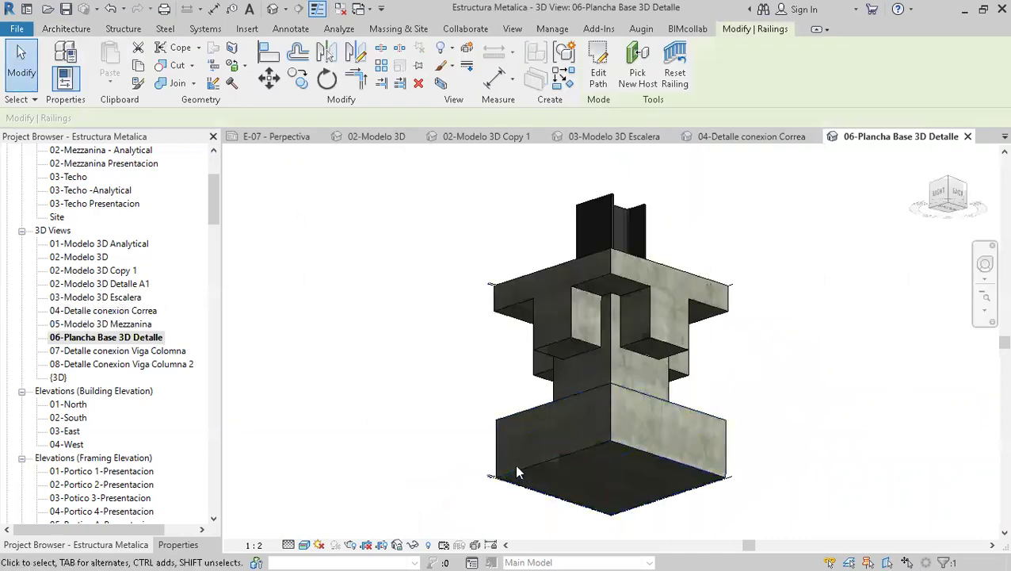
{"action": "middle_click_drag", "start_coordinate": [565, 485], "coordinate": [690, 394], "text": "shift"}
{"action": "scroll", "coordinate": [628, 279], "scroll_direction": "up", "scroll_amount": 5}
{"action": "scroll", "coordinate": [642, 339], "scroll_direction": "up", "scroll_amount": 3}
{"action": "middle_click_drag", "start_coordinate": [499, 349], "coordinate": [677, 379], "text": "shift"}
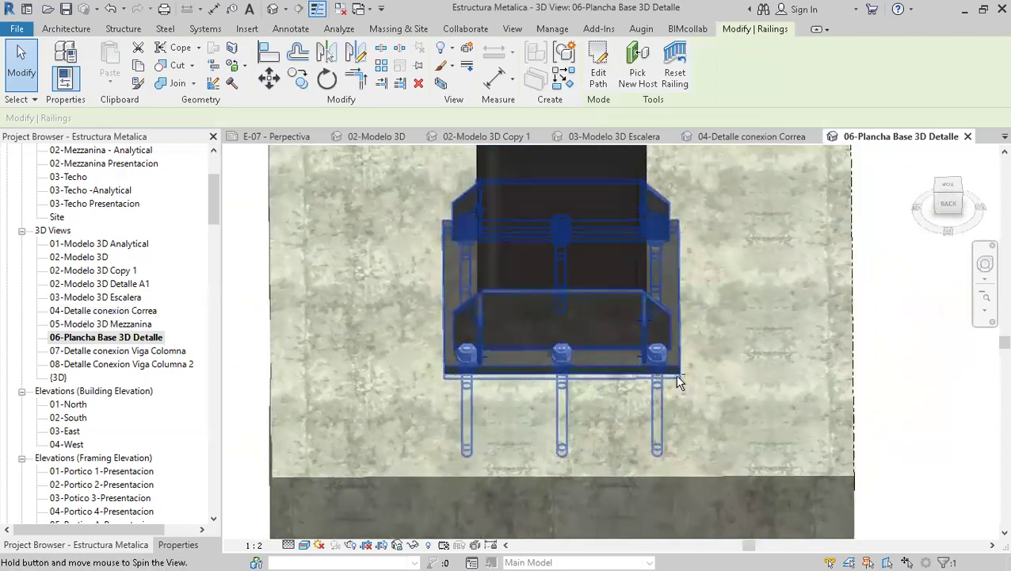
Step: Open the 05-Modelo 3D Mezzanina view and inspect the bolted connections along the mezzanine's railing-side edge beams and columns
{"action": "double_click", "coordinate": [139, 324]}
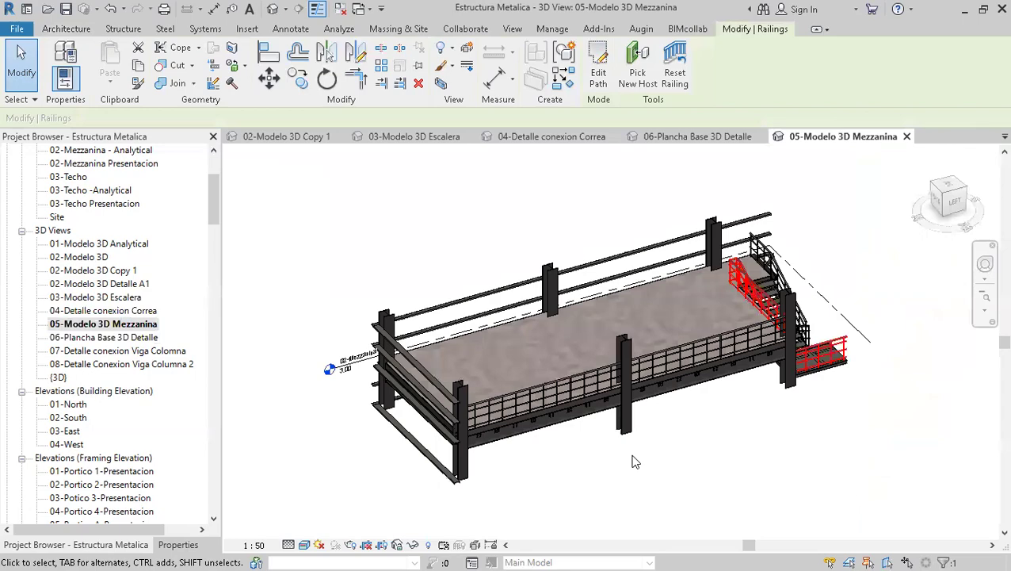
{"action": "middle_click_drag", "start_coordinate": [616, 339], "coordinate": [622, 363], "text": "shift"}
{"action": "scroll", "coordinate": [620, 405], "scroll_direction": "up", "scroll_amount": 5}
{"action": "scroll", "coordinate": [622, 363], "scroll_direction": "up", "scroll_amount": 5}
{"action": "scroll", "coordinate": [610, 373], "scroll_direction": "up", "scroll_amount": 1}
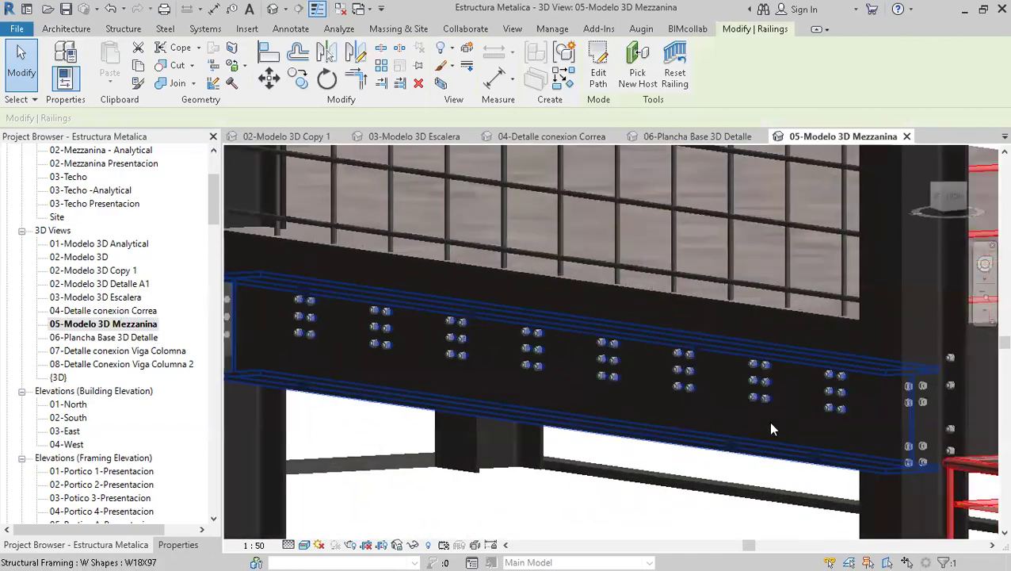
{"action": "middle_click_drag", "start_coordinate": [372, 353], "coordinate": [753, 386]}
{"action": "middle_click_drag", "start_coordinate": [464, 335], "coordinate": [904, 412]}
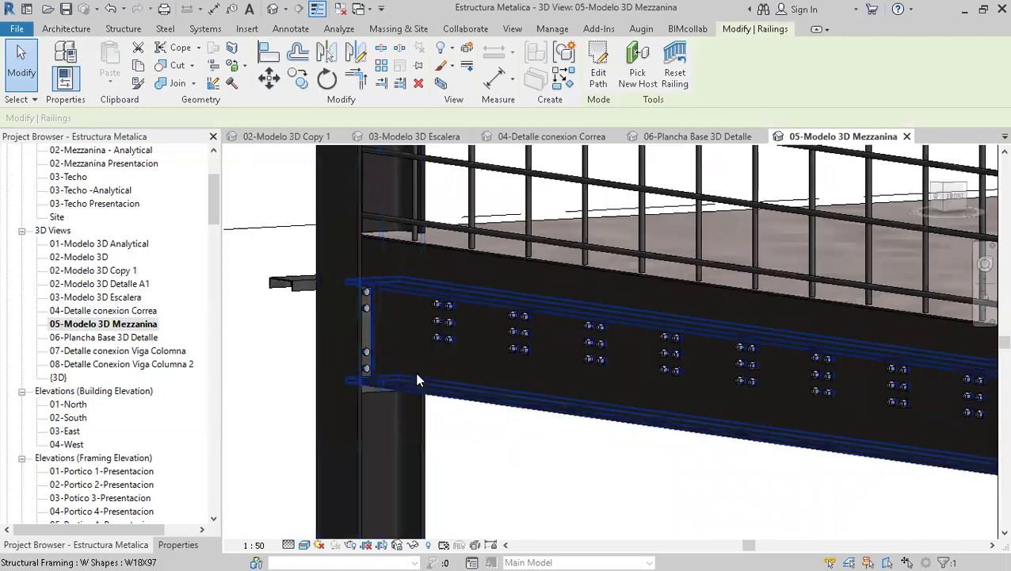
{"action": "middle_click_drag", "start_coordinate": [523, 447], "coordinate": [783, 447]}
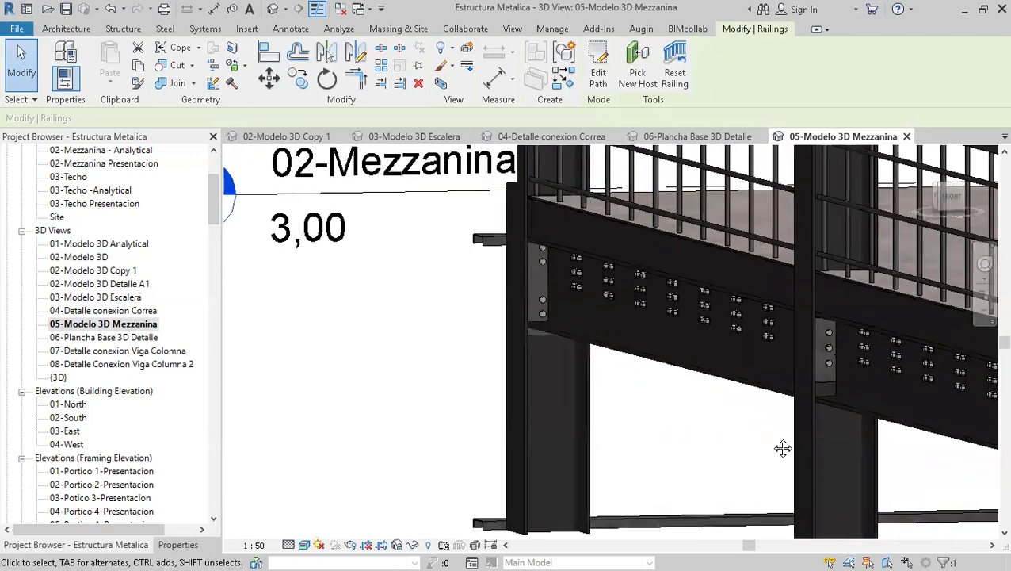
{"action": "middle_click_drag", "start_coordinate": [866, 429], "coordinate": [810, 435]}
Step: Examine the clip-angle connections joining the joists to the edge beam from beneath the mezzanine, then return to the overall slab
{"action": "scroll", "coordinate": [811, 435], "scroll_direction": "up", "scroll_amount": 10}
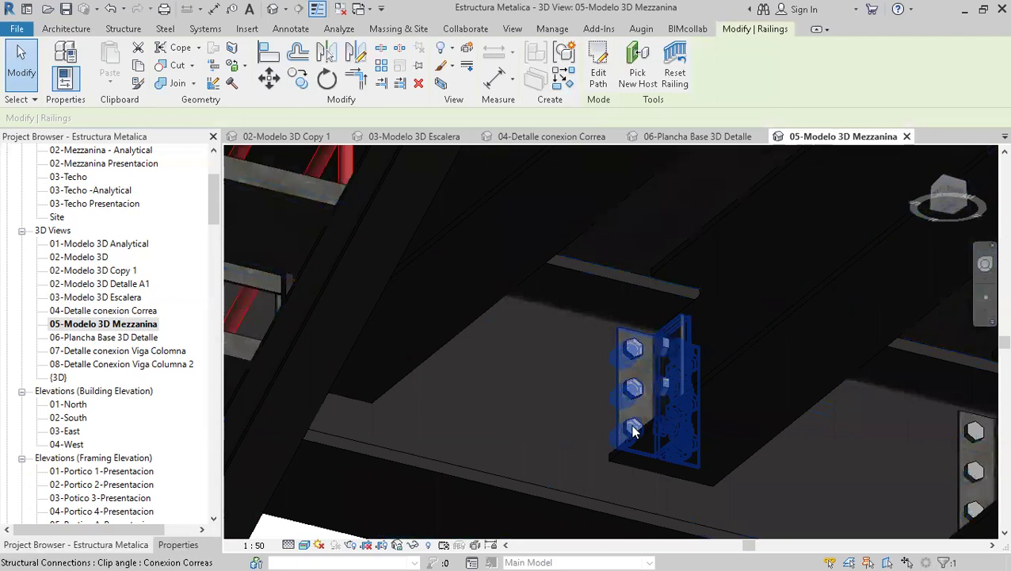
{"action": "middle_click_drag", "start_coordinate": [614, 455], "coordinate": [725, 485], "text": "shift"}
{"action": "middle_click_drag", "start_coordinate": [781, 458], "coordinate": [540, 557]}
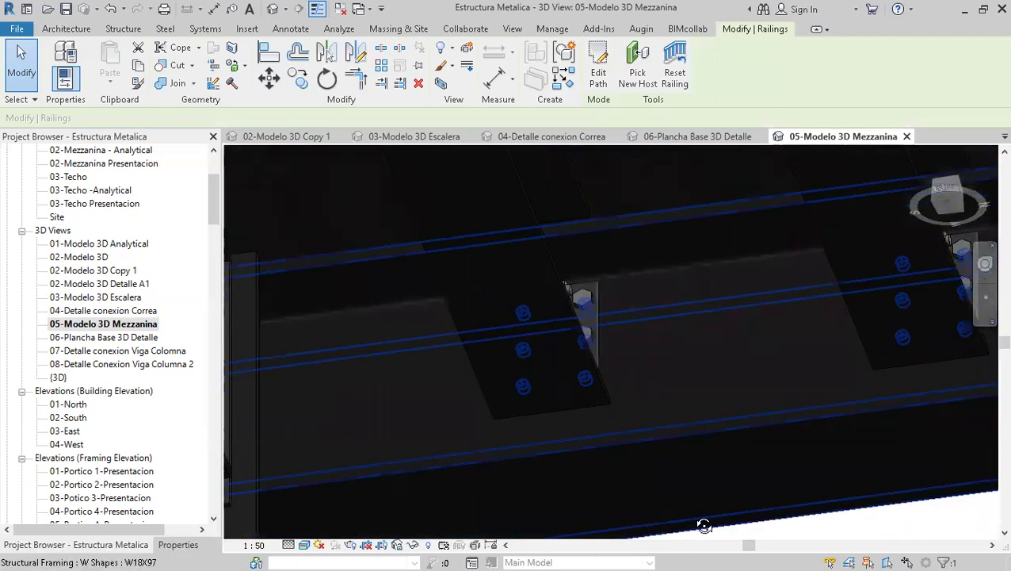
{"action": "middle_click_drag", "start_coordinate": [705, 525], "coordinate": [668, 466], "text": "shift"}
{"action": "scroll", "coordinate": [668, 469], "scroll_direction": "down", "scroll_amount": 10}
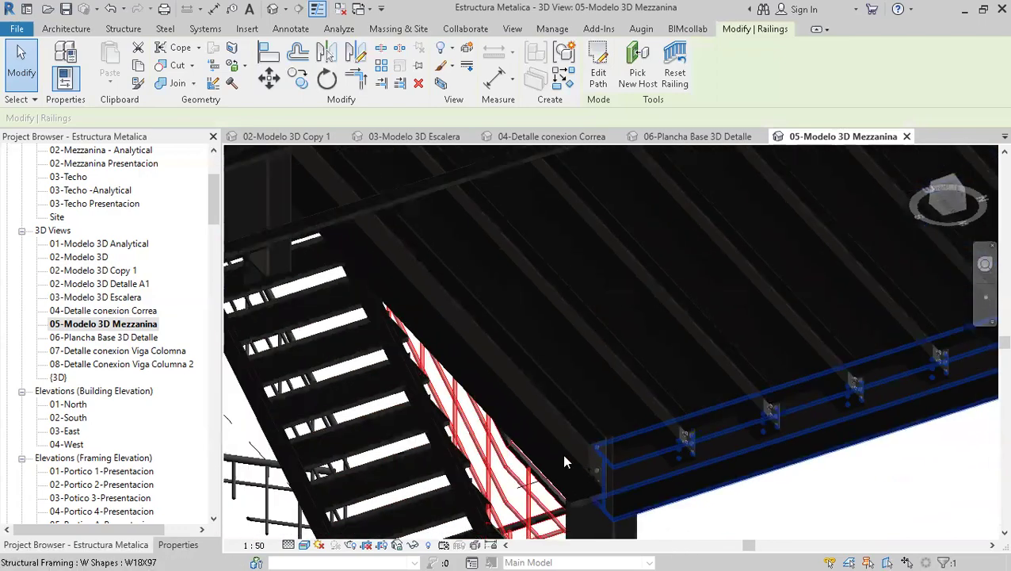
{"action": "middle_click_drag", "start_coordinate": [552, 450], "coordinate": [685, 458], "text": "shift"}
{"action": "middle_click_drag", "start_coordinate": [524, 424], "coordinate": [648, 435]}
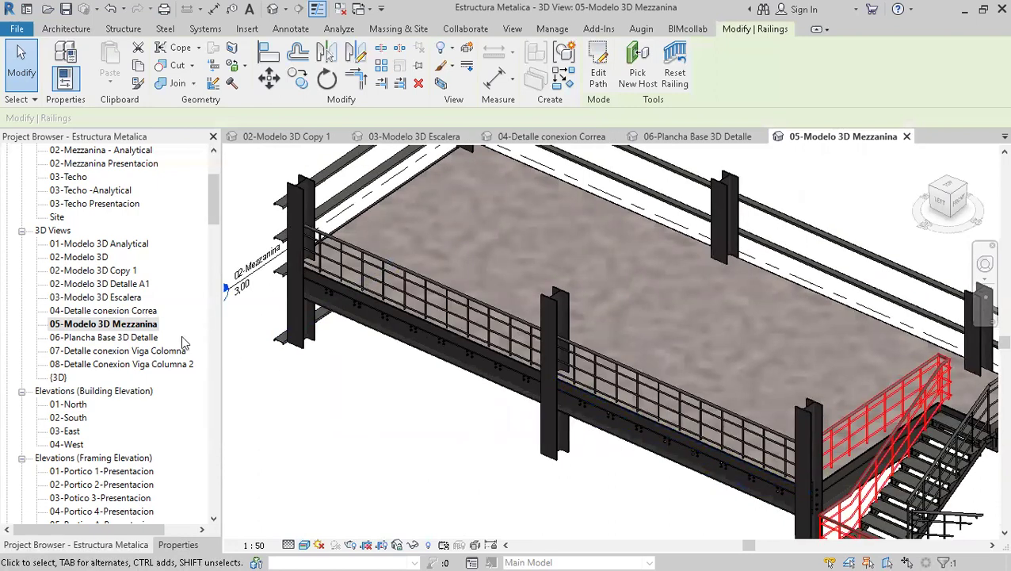
Step: Examine the beam-to-column connections in the 07-Detalle conexion Viga Colomna and 08-Detalle Conexion Viga Columna 2 views
{"action": "double_click", "coordinate": [119, 351]}
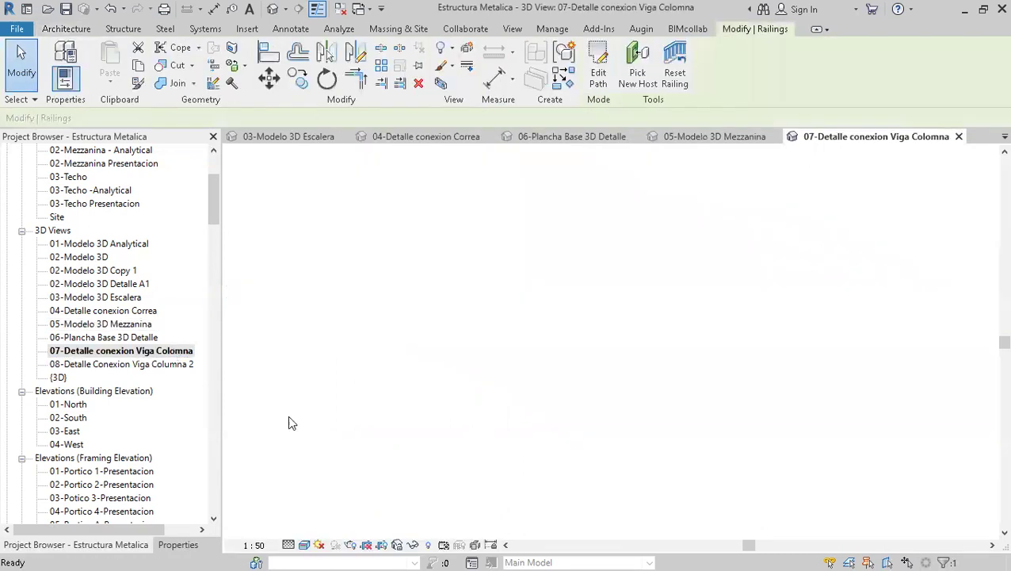
{"action": "scroll", "coordinate": [542, 409], "scroll_direction": "up", "scroll_amount": 2}
{"action": "middle_click_drag", "start_coordinate": [542, 409], "coordinate": [400, 388], "text": "shift"}
{"action": "scroll", "coordinate": [682, 337], "scroll_direction": "up", "scroll_amount": 2}
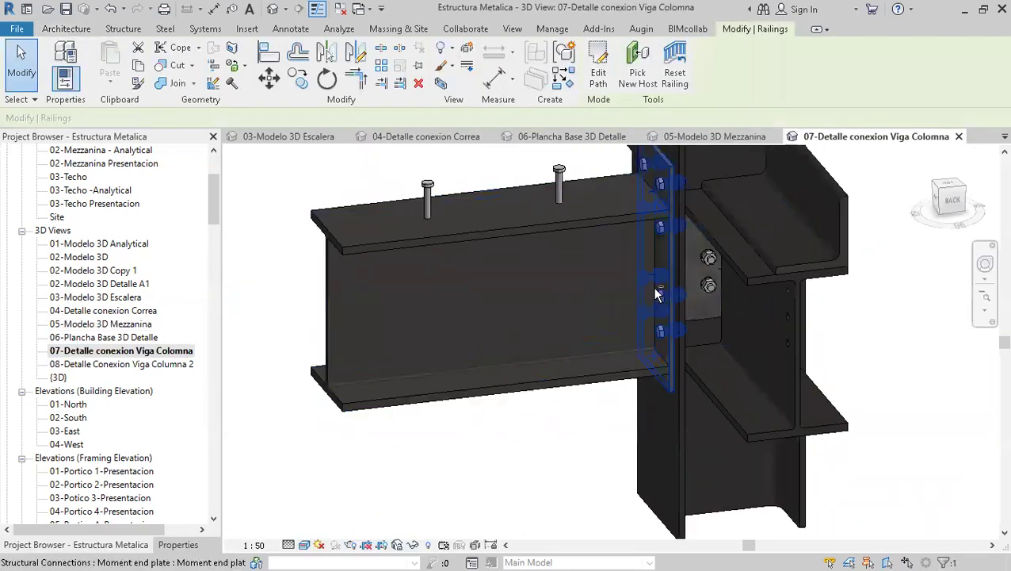
{"action": "middle_click_drag", "start_coordinate": [599, 343], "coordinate": [332, 395], "text": "shift"}
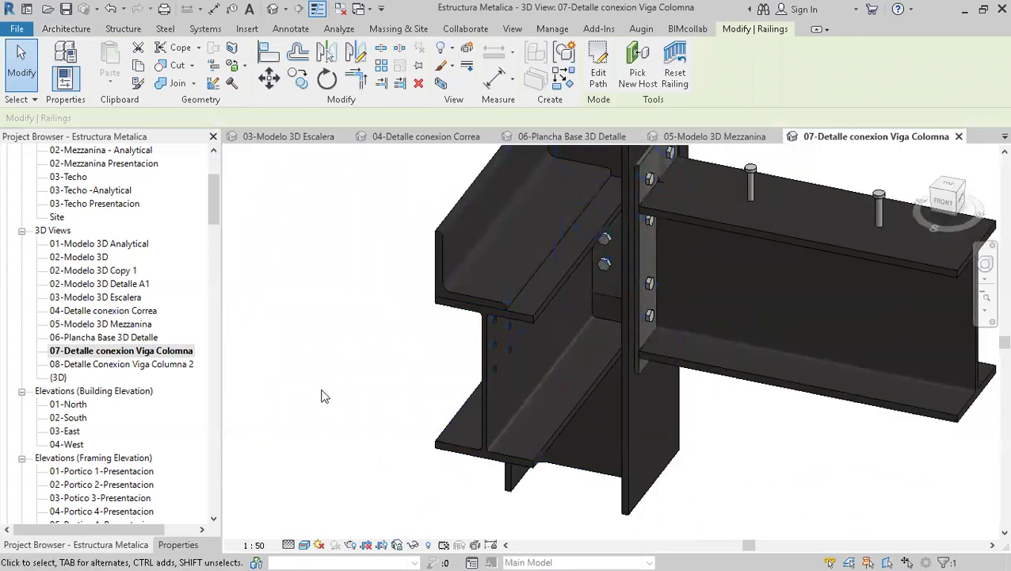
{"action": "double_click", "coordinate": [179, 365]}
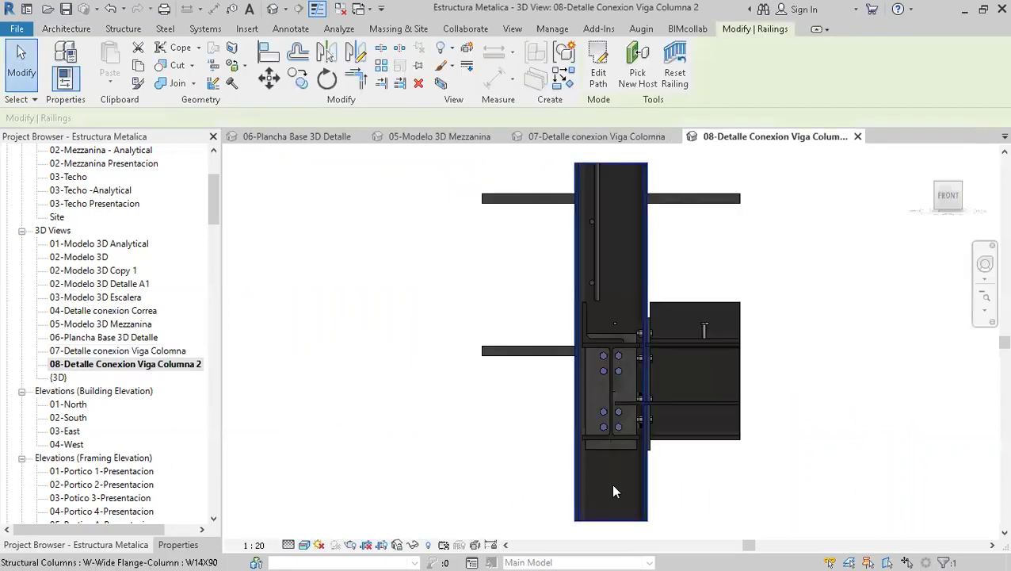
{"action": "middle_click_drag", "start_coordinate": [605, 474], "coordinate": [758, 478], "text": "shift"}
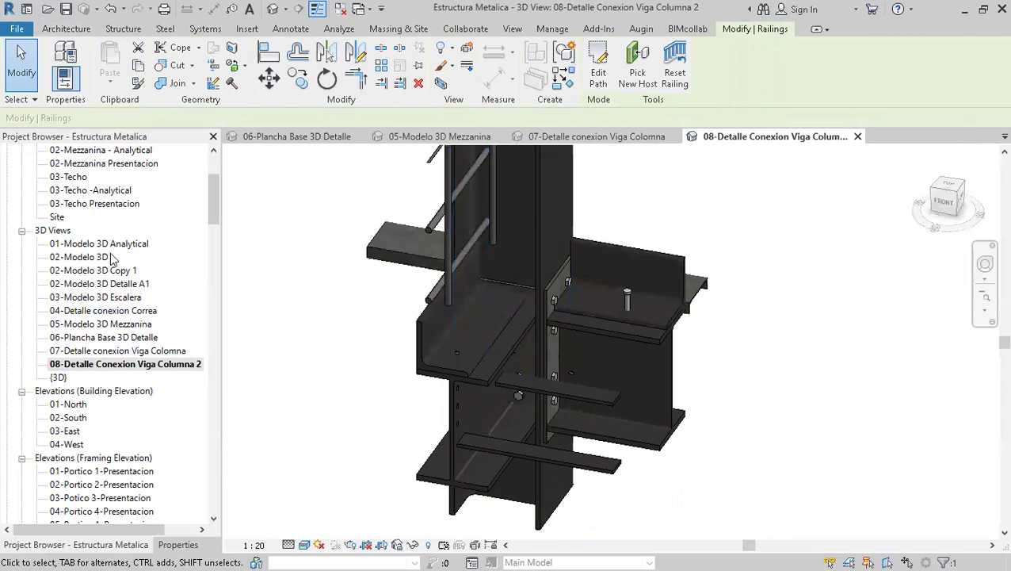
Step: Open the 01-Modelo 3D Analytical view and inspect the structure's analytical lines from the front
{"action": "left_click", "coordinate": [119, 246]}
{"action": "double_click", "coordinate": [119, 250]}
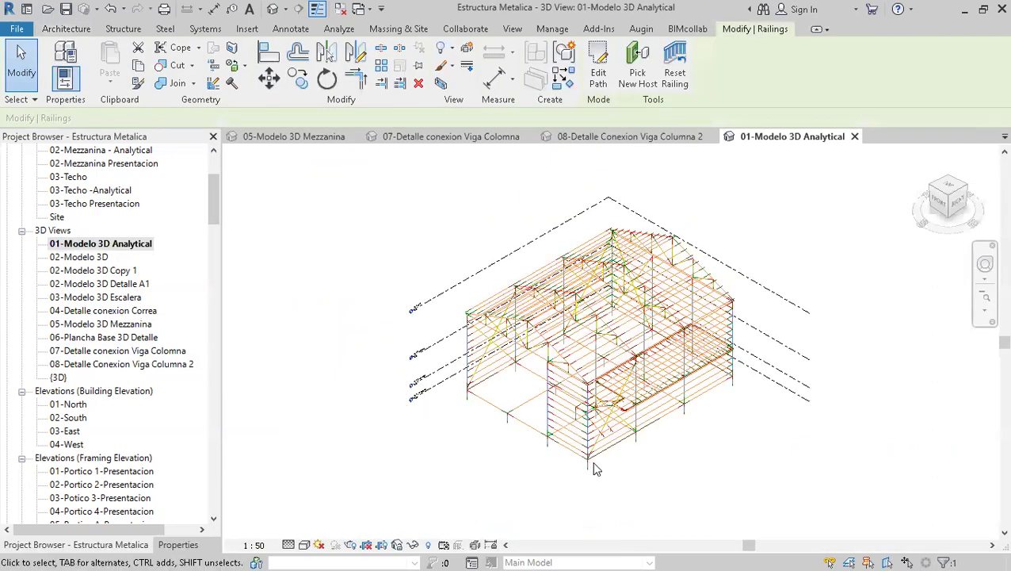
{"action": "middle_click_drag", "start_coordinate": [551, 506], "coordinate": [646, 432], "text": "shift"}
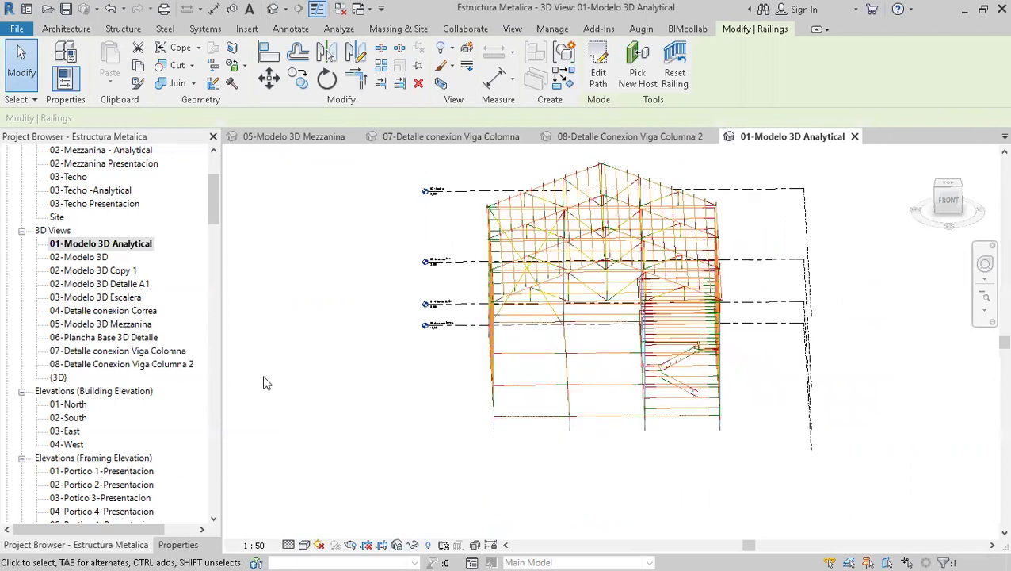
Step: Open the 02-Modelo 3D Detalle A1 view and examine the annotated beam-to-column connection
{"action": "double_click", "coordinate": [126, 285]}
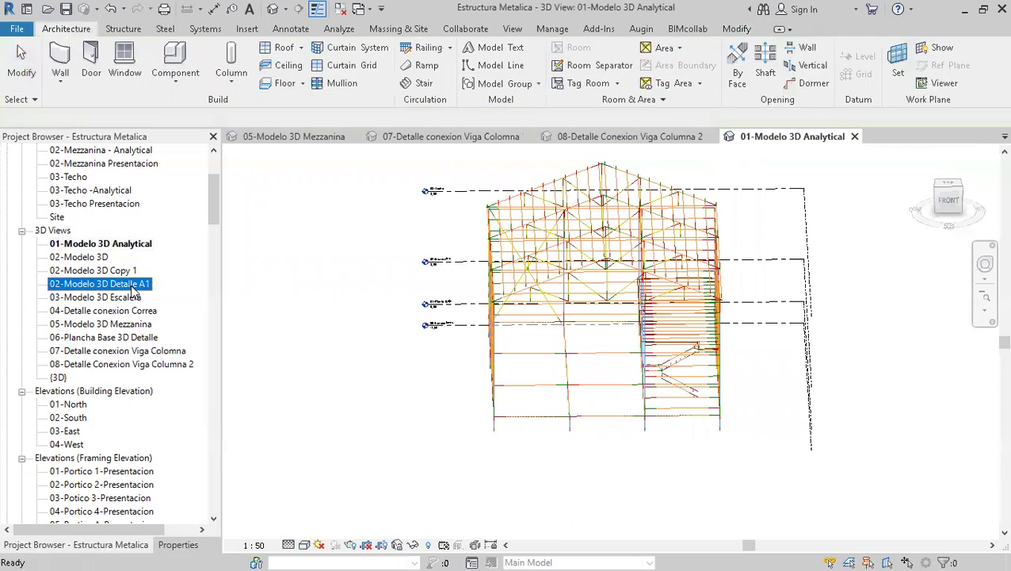
{"action": "scroll", "coordinate": [611, 467], "scroll_direction": "up", "scroll_amount": 3}
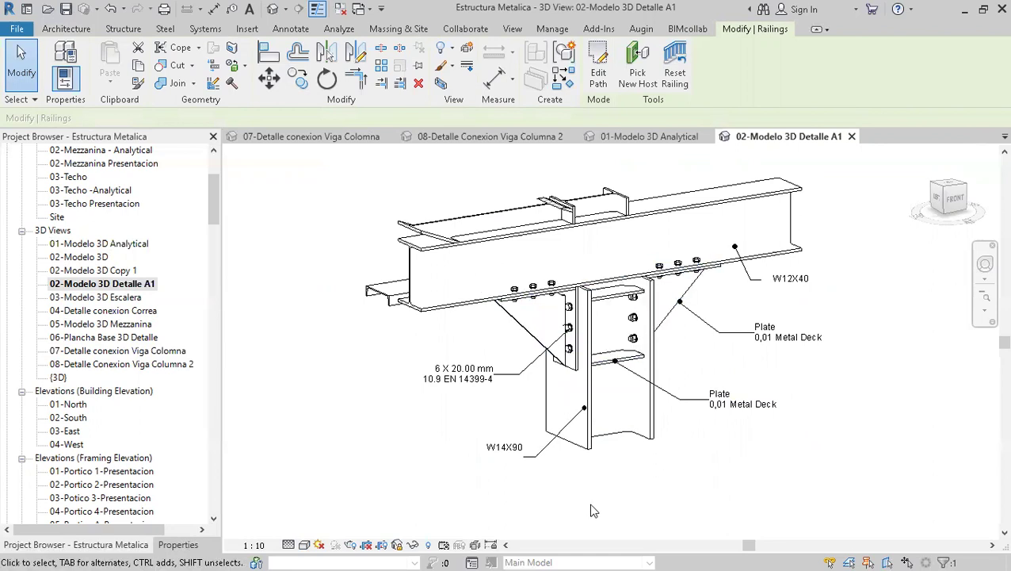
{"action": "scroll", "coordinate": [593, 507], "scroll_direction": "down", "scroll_amount": 3}
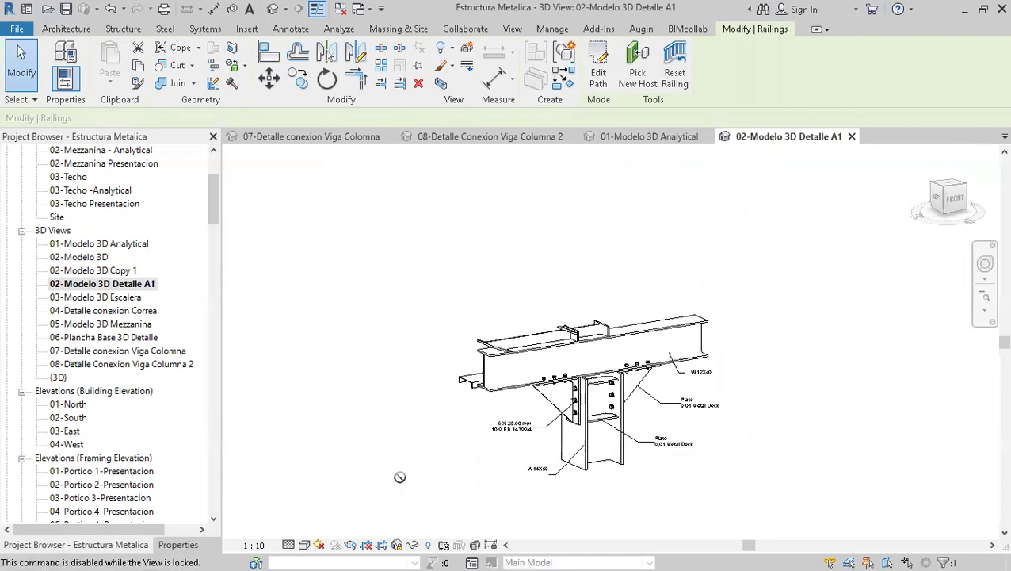
Step: Review the project's 01-Columnas, Lista de conexiones and 02-Vigas schedules, opening each in turn
{"action": "scroll", "coordinate": [155, 398], "scroll_direction": "down", "scroll_amount": 2}
{"action": "scroll", "coordinate": [156, 398], "scroll_direction": "down", "scroll_amount": 8}
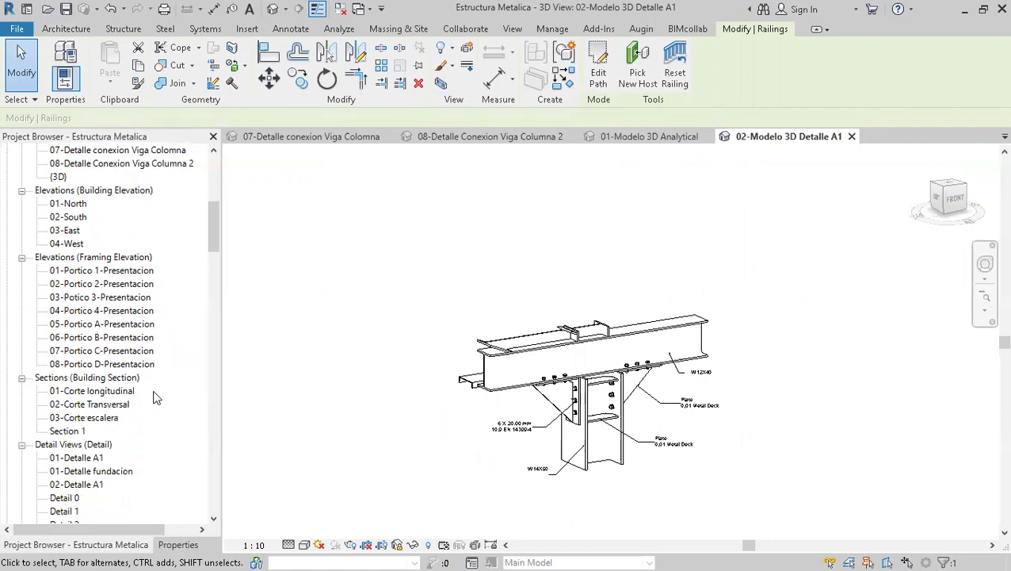
{"action": "scroll", "coordinate": [156, 398], "scroll_direction": "down", "scroll_amount": 3}
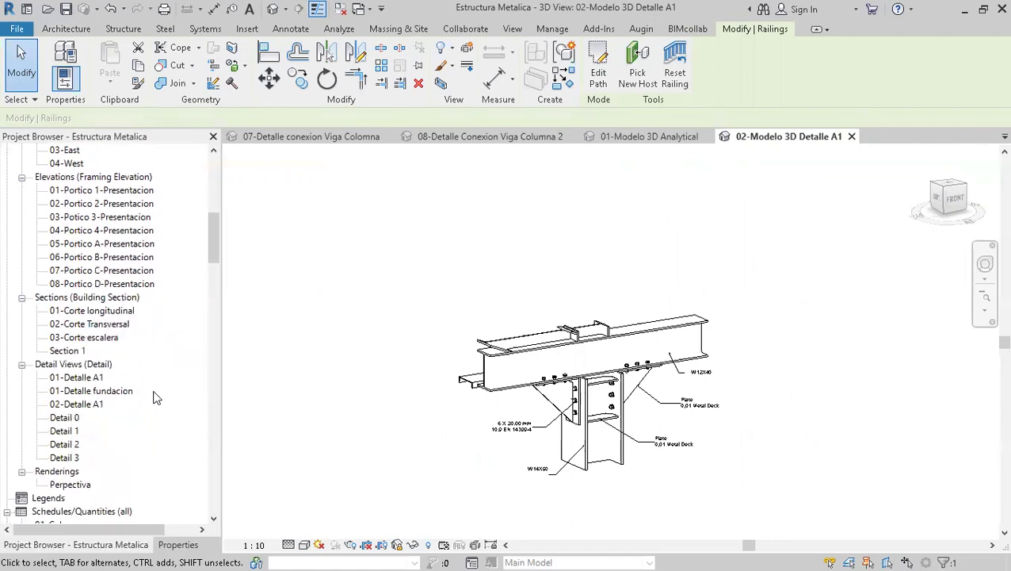
{"action": "scroll", "coordinate": [156, 397], "scroll_direction": "down", "scroll_amount": 6}
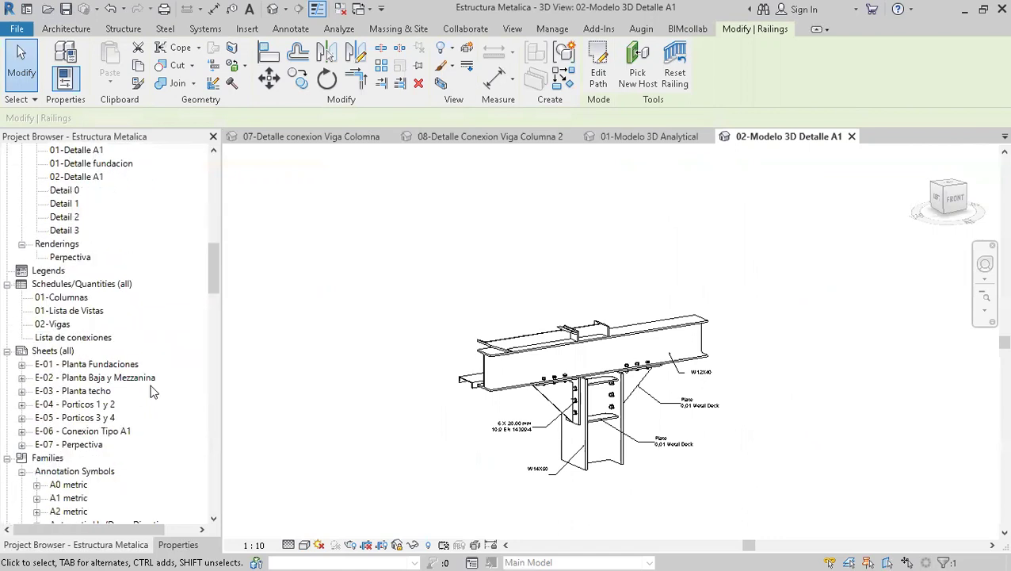
{"action": "double_click", "coordinate": [60, 299]}
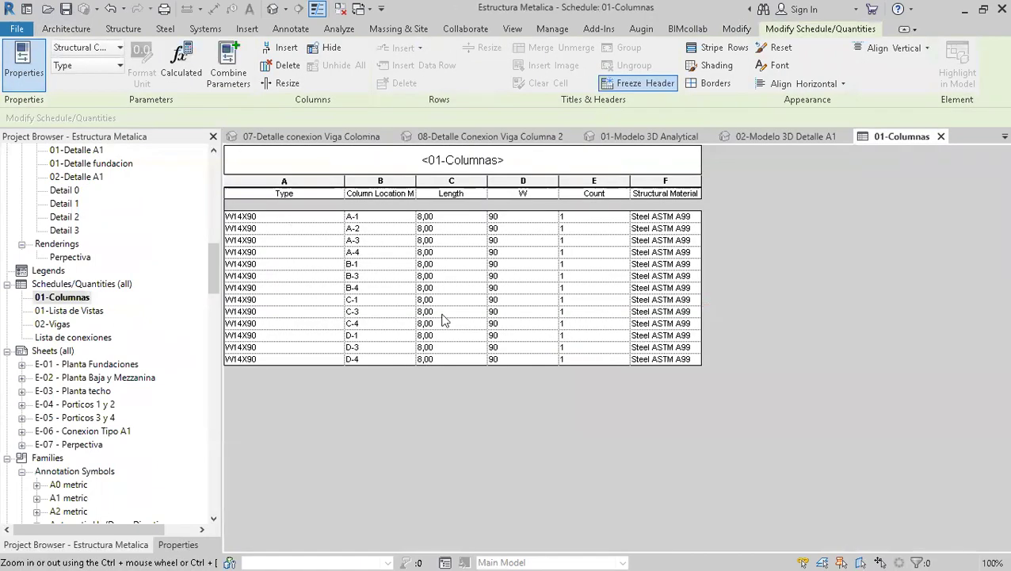
{"action": "double_click", "coordinate": [90, 339]}
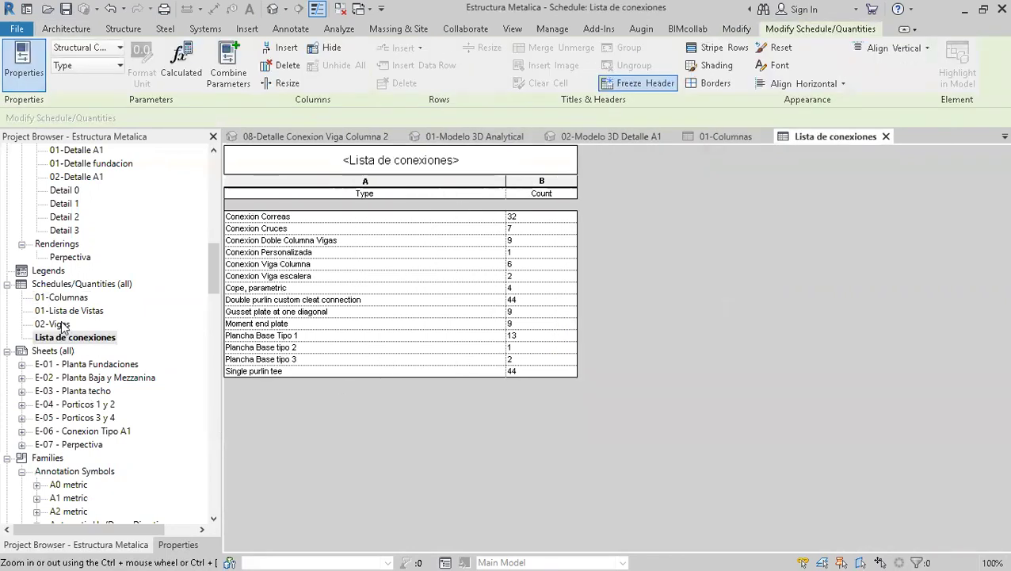
{"action": "double_click", "coordinate": [63, 324]}
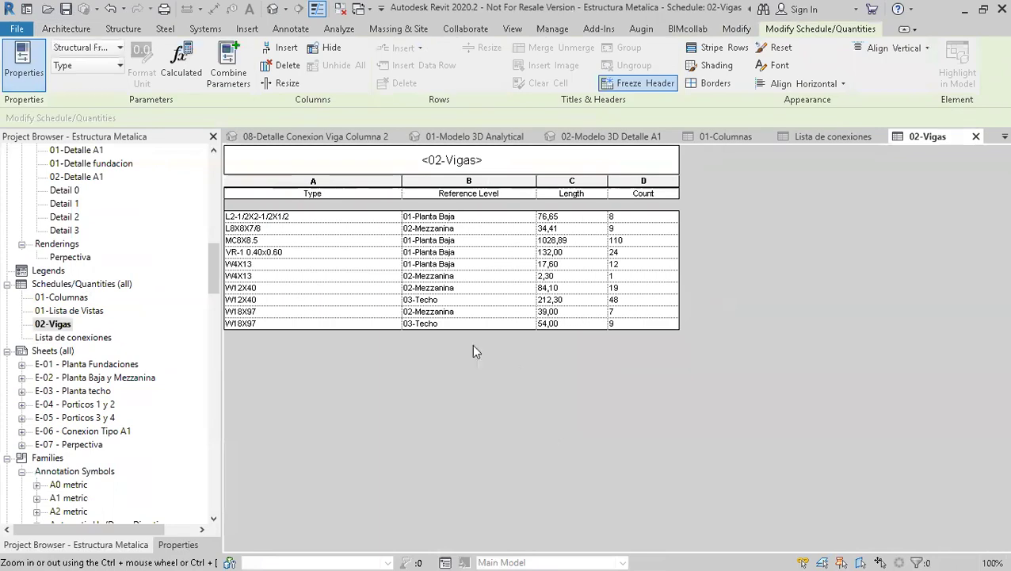
Step: Review the 01-Lista de Vistas schedule, followed by sheets E-01 - Planta Fundaciones, E-02 - Planta Baja y Mezzanina and E-03 - Planta techo
{"action": "double_click", "coordinate": [93, 311]}
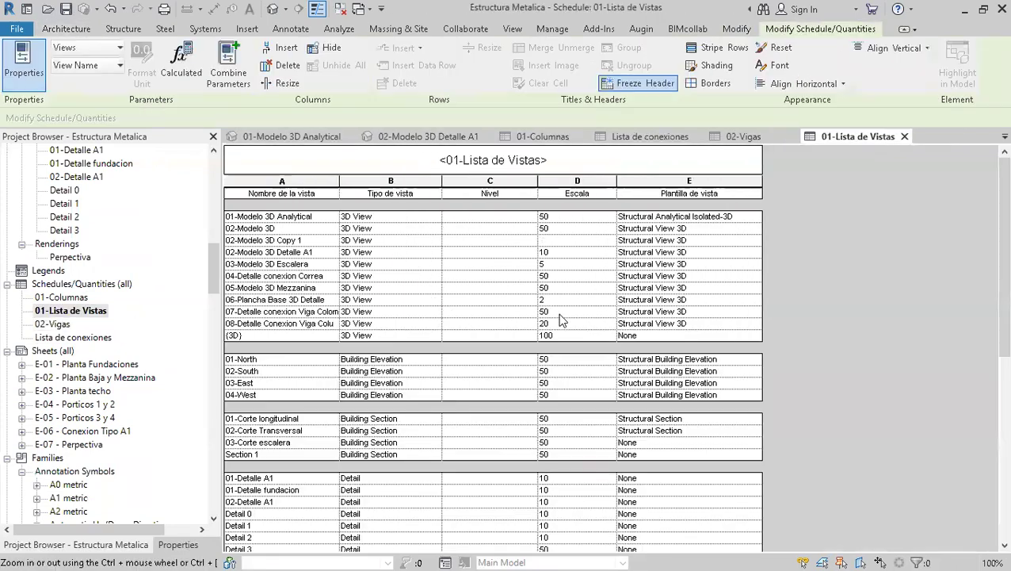
{"action": "double_click", "coordinate": [107, 379]}
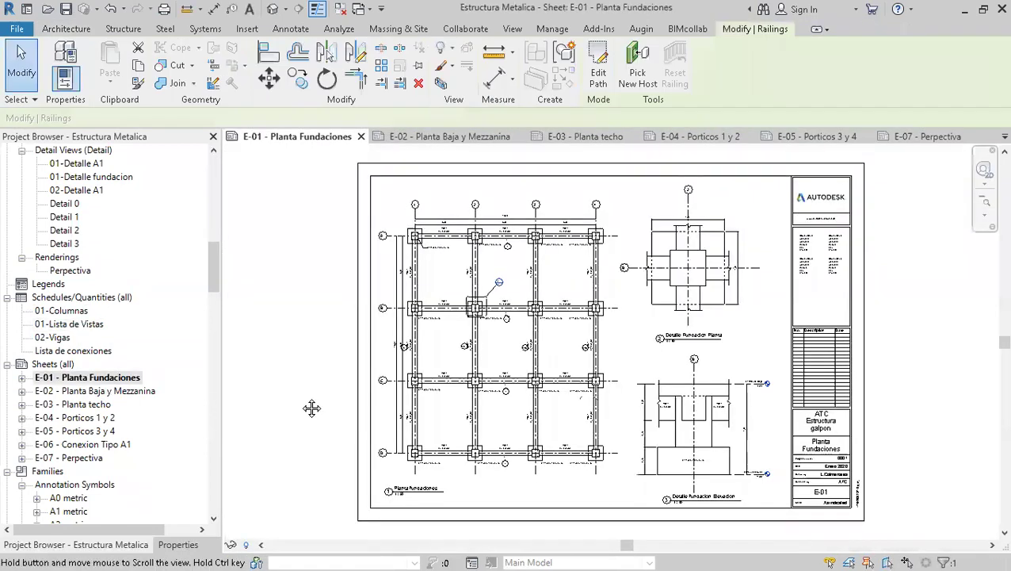
{"action": "double_click", "coordinate": [119, 392]}
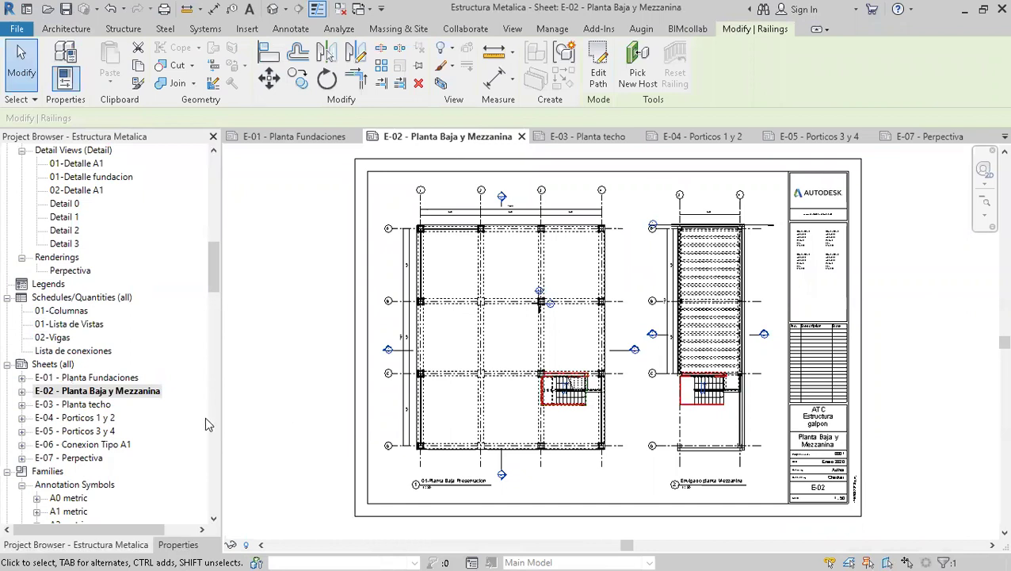
{"action": "double_click", "coordinate": [91, 405]}
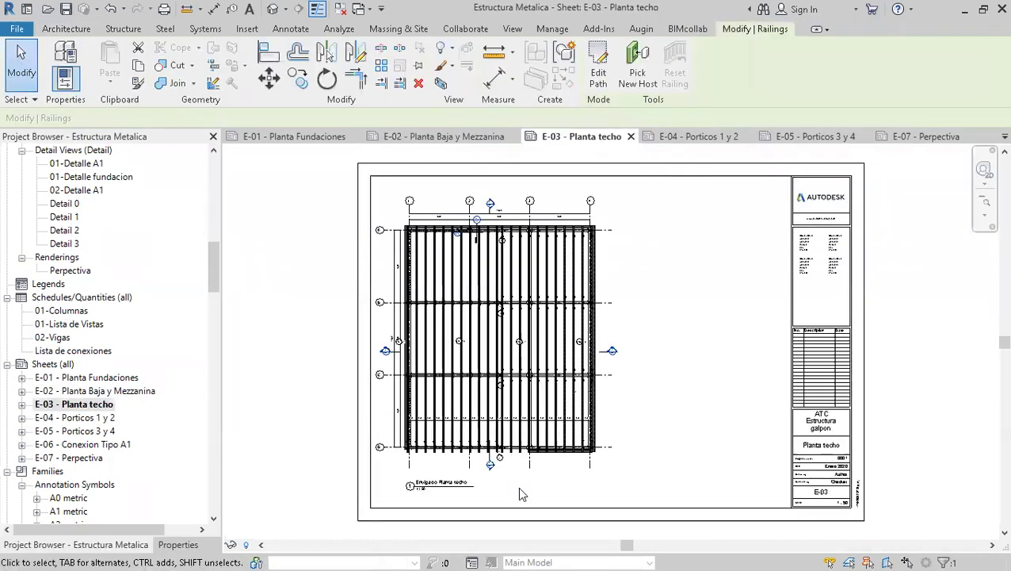
{"action": "scroll", "coordinate": [522, 495], "scroll_direction": "up", "scroll_amount": 8}
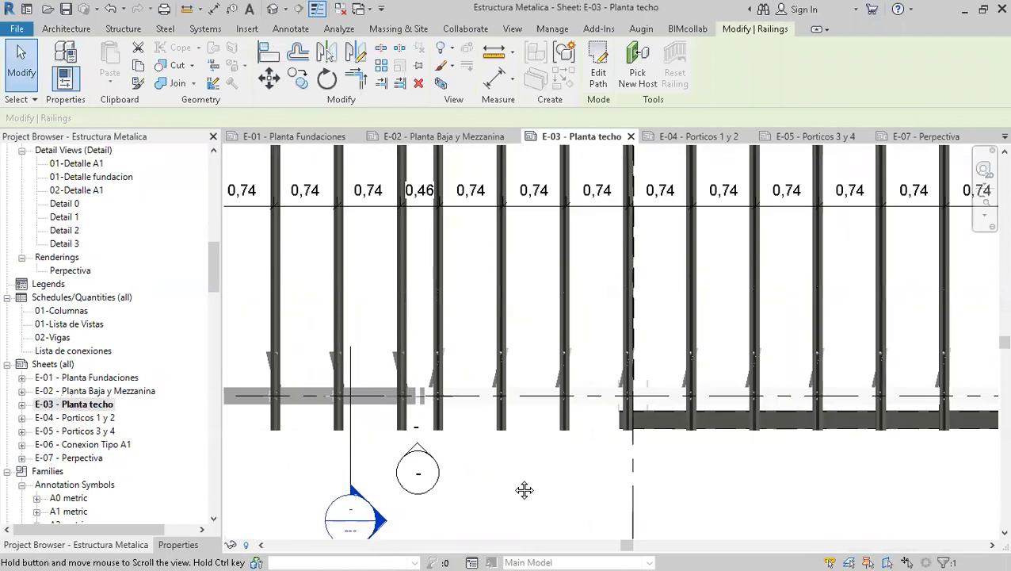
{"action": "scroll", "coordinate": [543, 266], "scroll_direction": "down", "scroll_amount": 5}
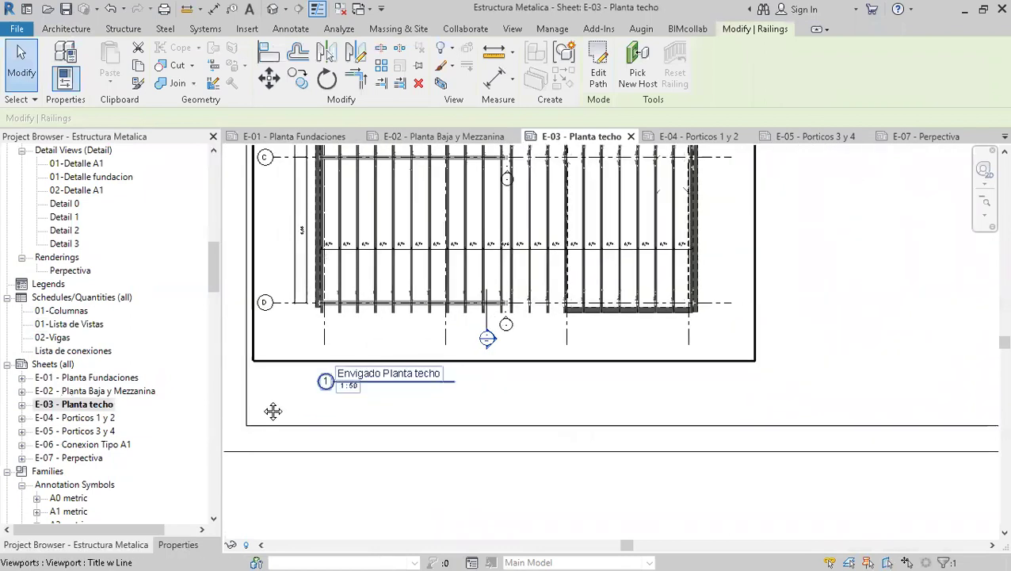
Step: Review the frame elevations on sheets E-04 - Porticos 1 y 2 and E-05 - Porticos 3 y 4, examining Portico 2 up close
{"action": "double_click", "coordinate": [103, 418]}
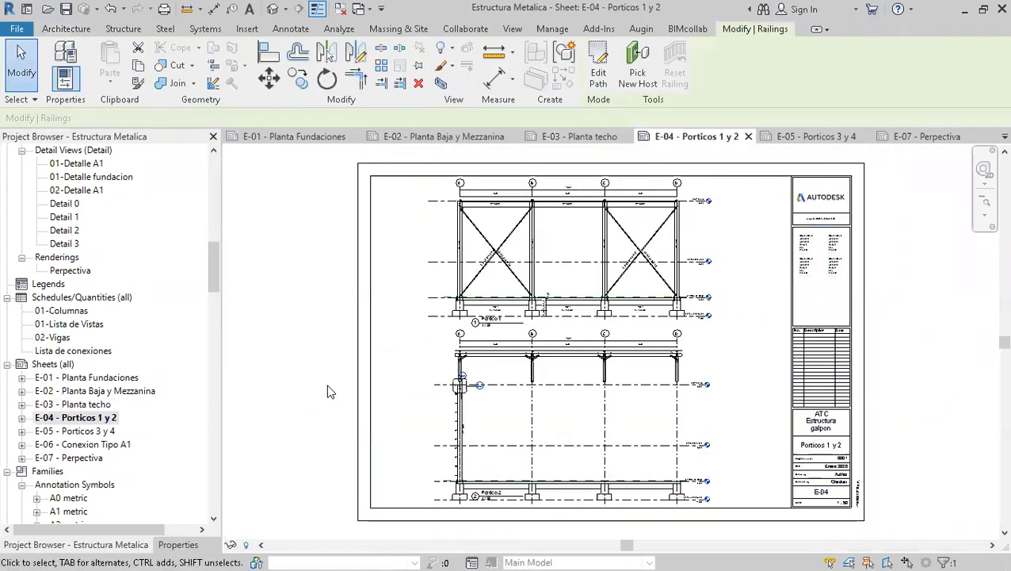
{"action": "scroll", "coordinate": [571, 420], "scroll_direction": "up", "scroll_amount": 6}
{"action": "middle_click_drag", "start_coordinate": [689, 440], "coordinate": [673, 361]}
{"action": "scroll", "coordinate": [664, 361], "scroll_direction": "down", "scroll_amount": 3}
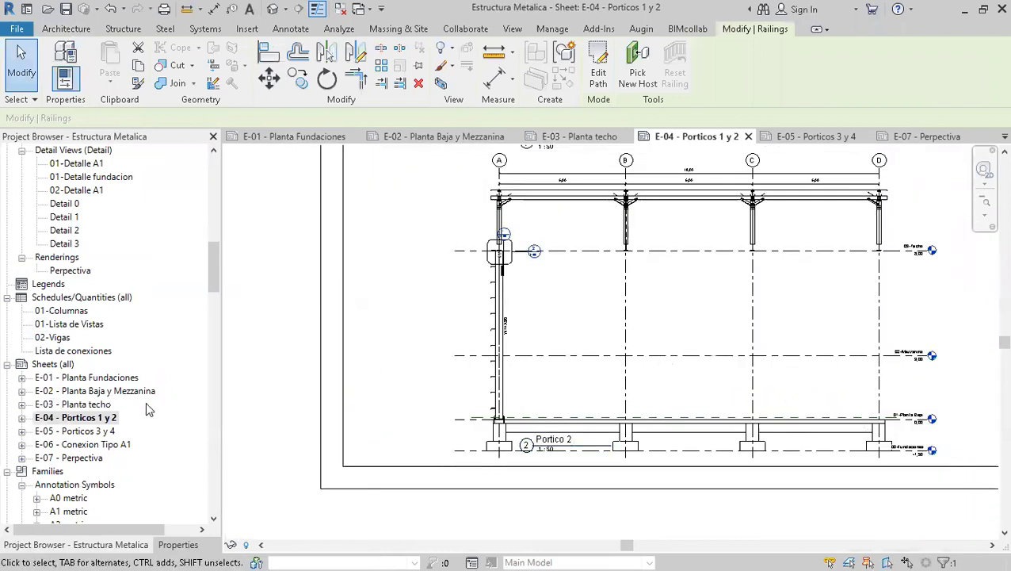
{"action": "double_click", "coordinate": [111, 430]}
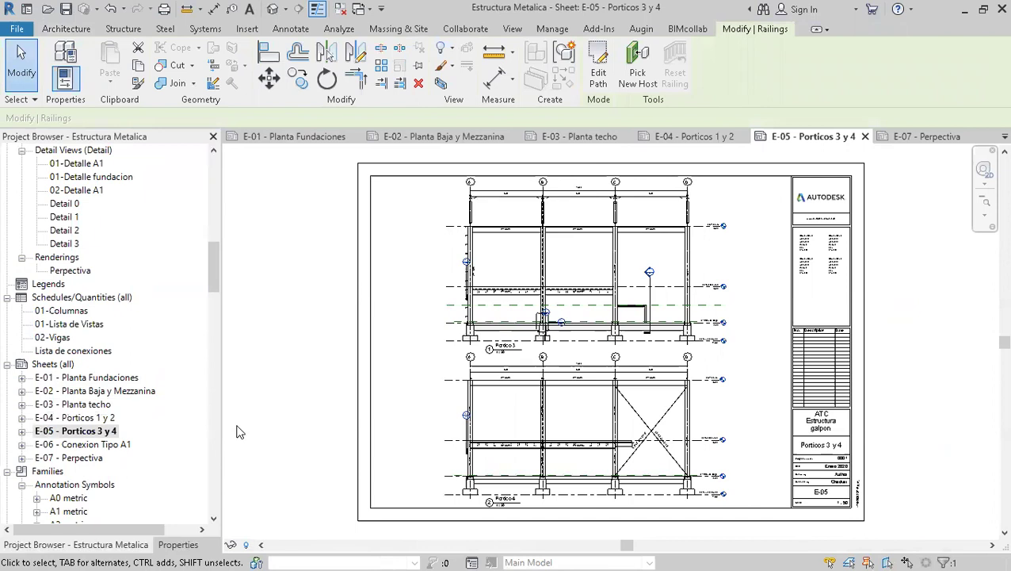
Step: Open sheet E-06 - Conexion Tipo A1 and sheet E-07 - Perpectiva, examining the rendered perspective of the structure
{"action": "double_click", "coordinate": [119, 445]}
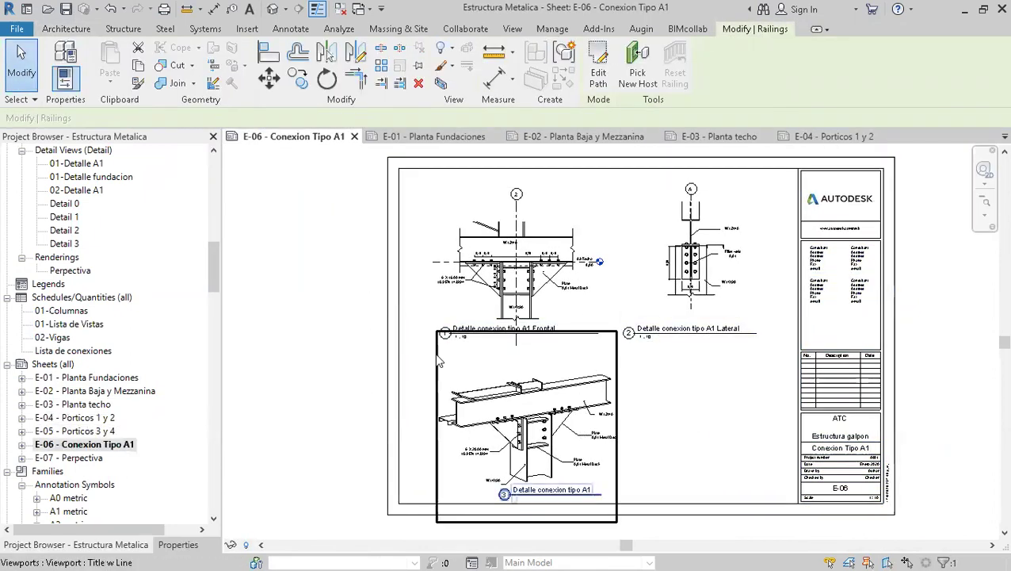
{"action": "double_click", "coordinate": [87, 458]}
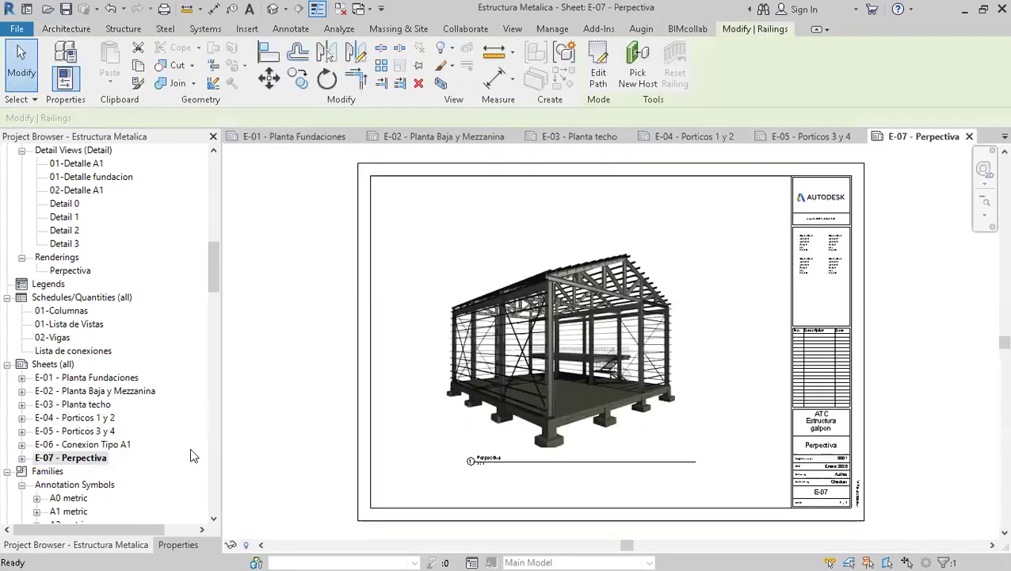
{"action": "scroll", "coordinate": [289, 395], "scroll_direction": "up", "scroll_amount": 1}
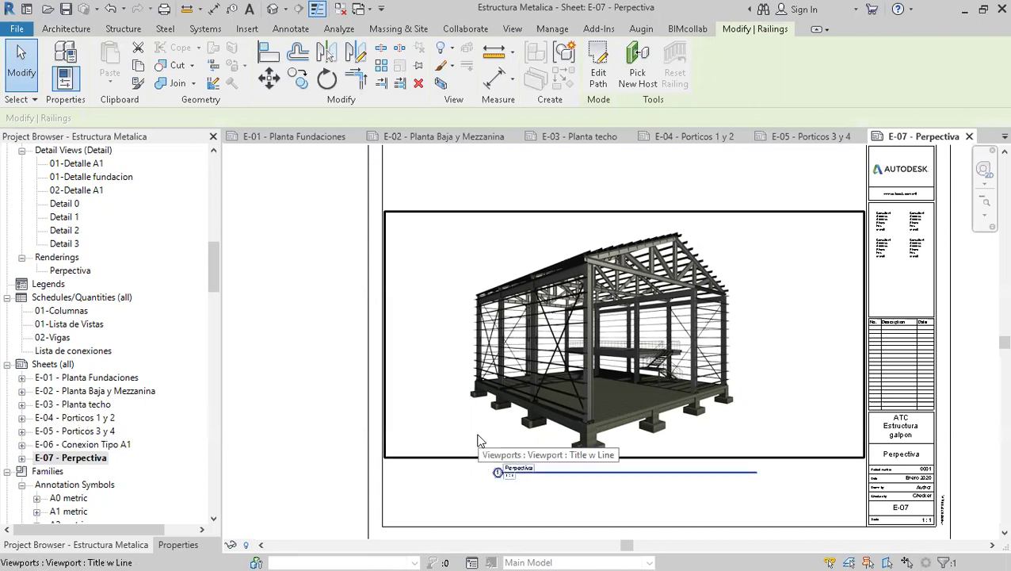
{"action": "scroll", "coordinate": [428, 404], "scroll_direction": "down", "scroll_amount": 4}
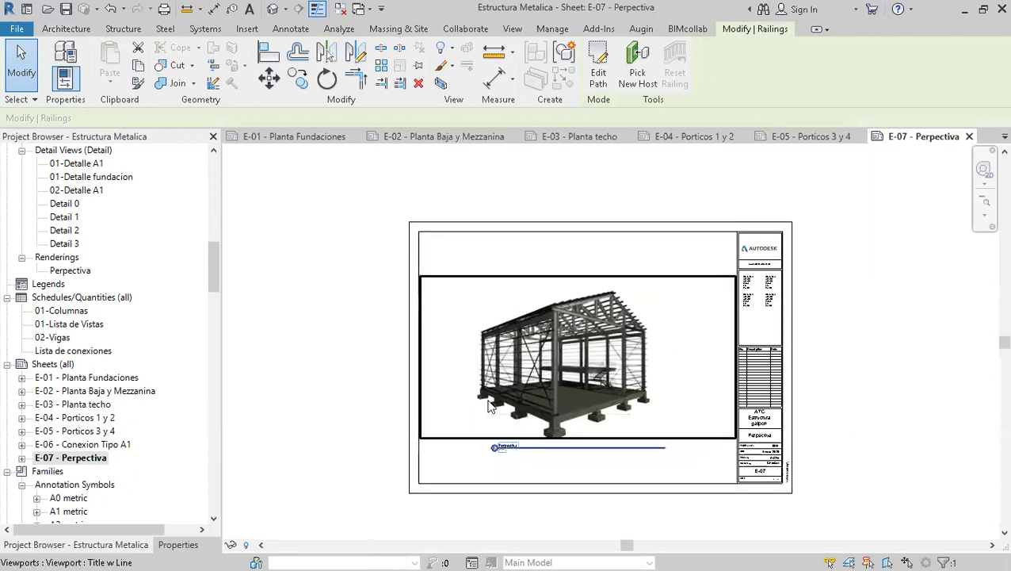
{"action": "key", "text": "z"}
{"action": "key", "text": "f"}
Step: Collapse all view categories in the Project Browser, from Structural Plans through Renderings, and clear the current selection
{"action": "left_click_drag", "start_coordinate": [214, 268], "coordinate": [213, 161]}
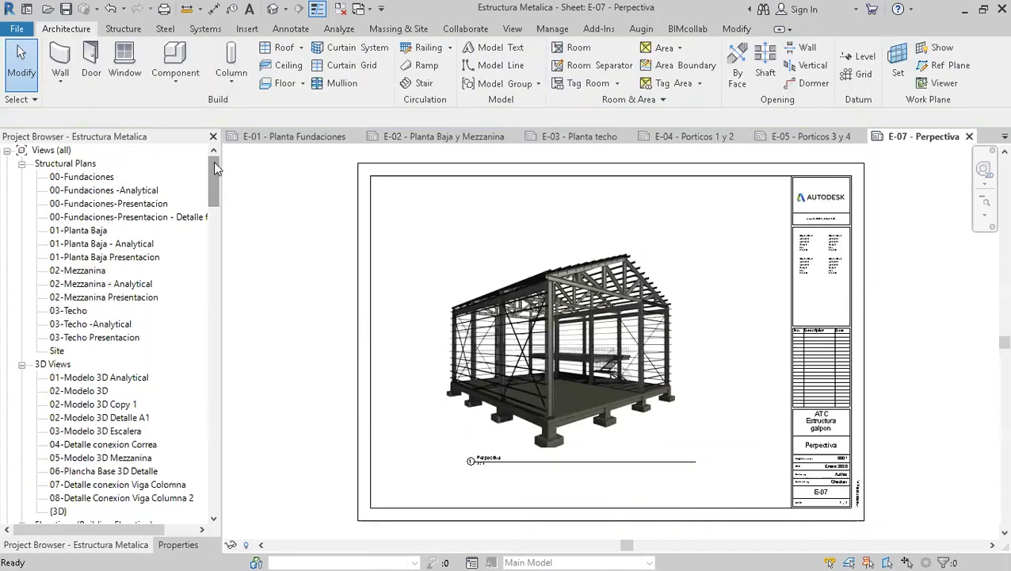
{"action": "left_click", "coordinate": [22, 164]}
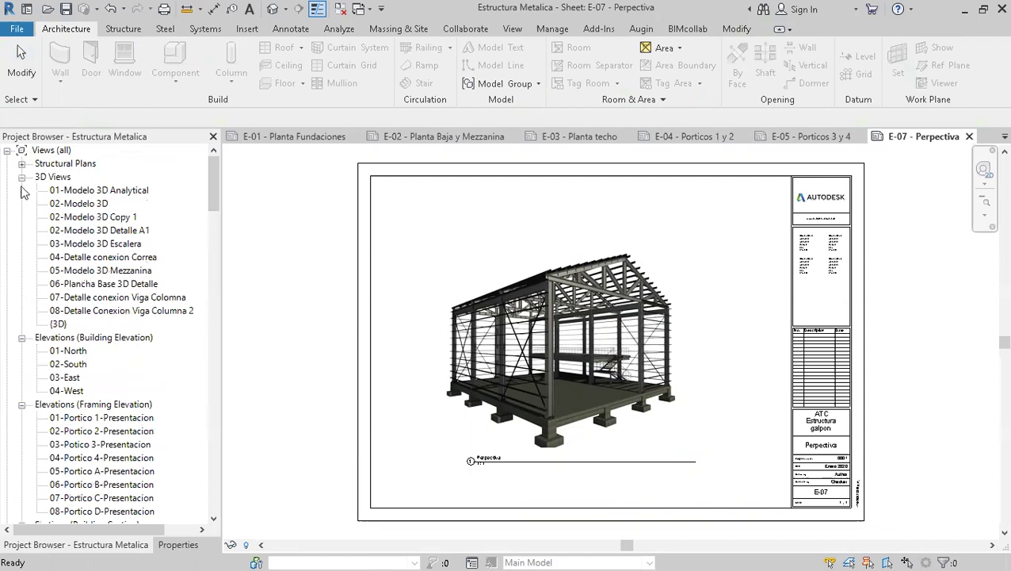
{"action": "left_click", "coordinate": [23, 177]}
{"action": "left_click", "coordinate": [22, 191]}
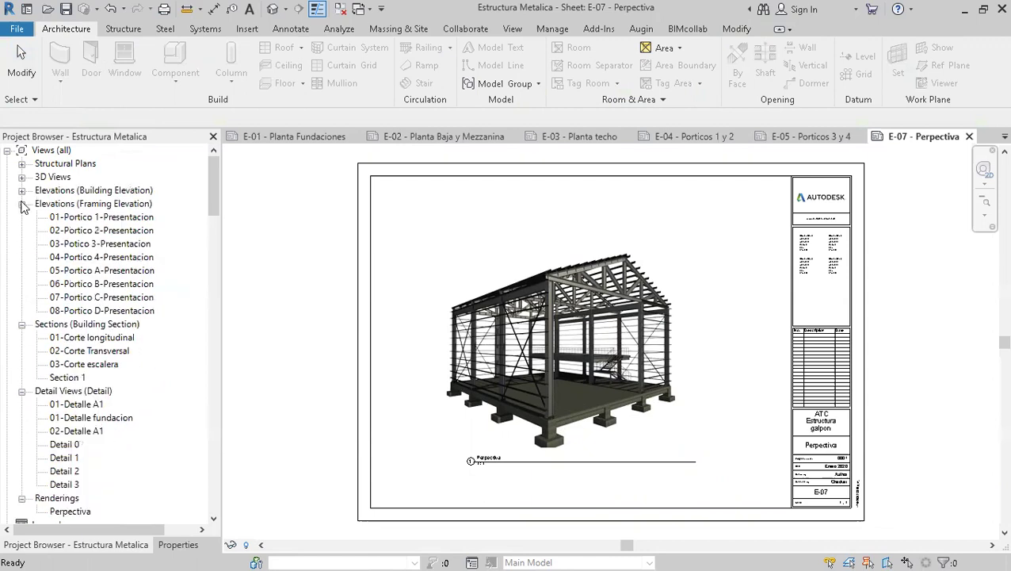
{"action": "left_click", "coordinate": [22, 204]}
{"action": "left_click", "coordinate": [22, 217]}
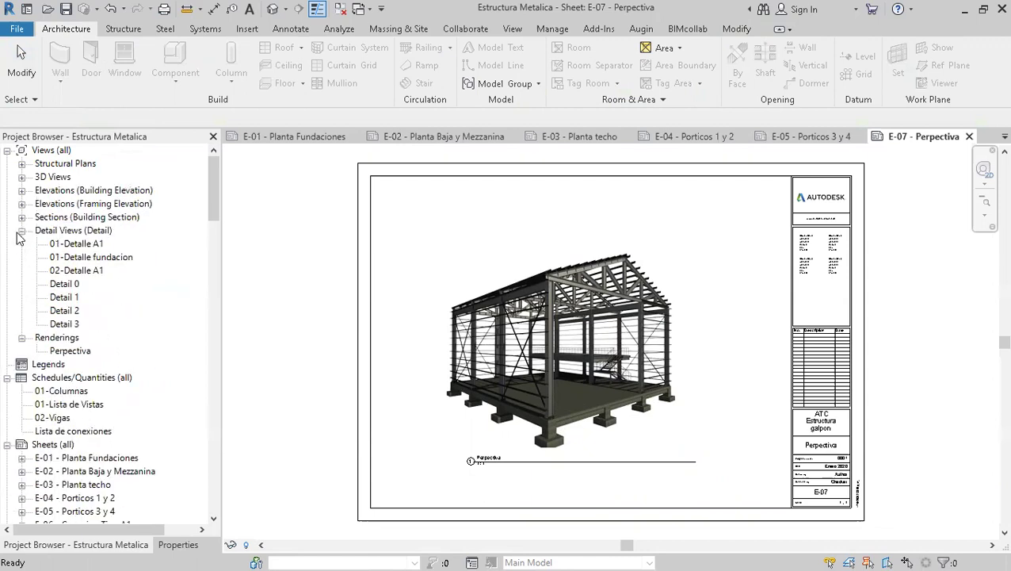
{"action": "left_click", "coordinate": [22, 230]}
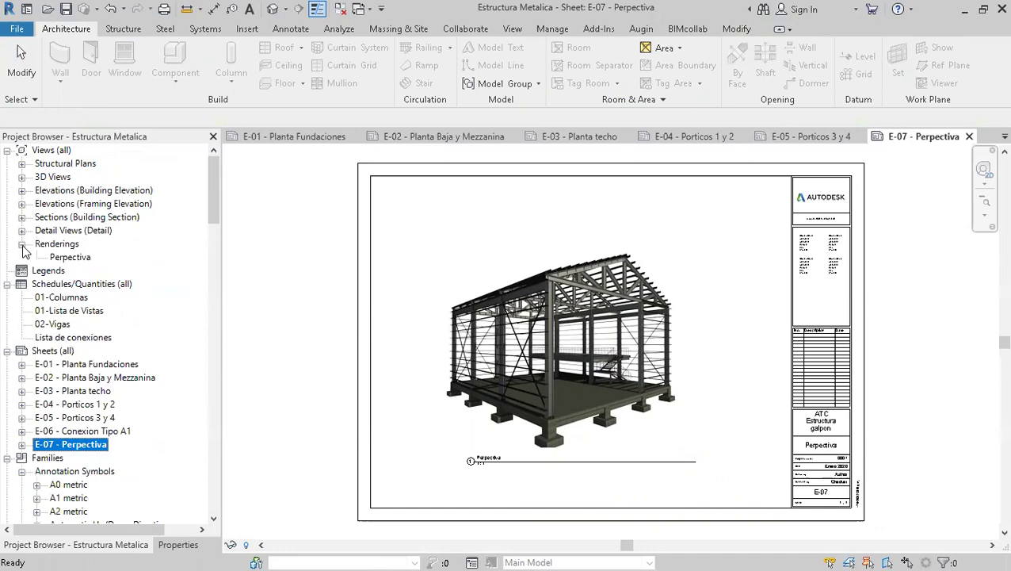
{"action": "left_click", "coordinate": [22, 244]}
{"action": "left_click", "coordinate": [294, 307]}
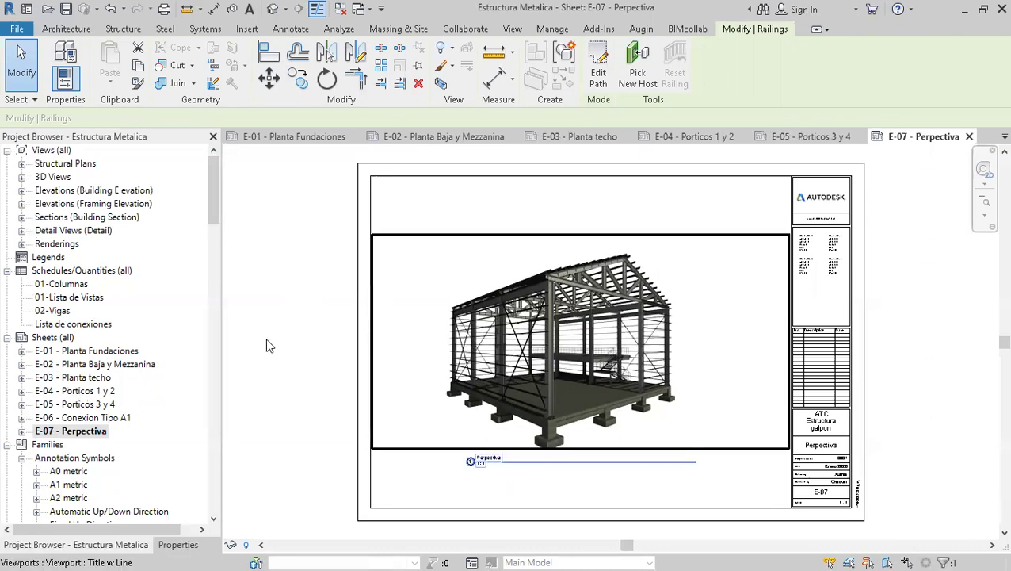
{"action": "key", "text": "Escape"}
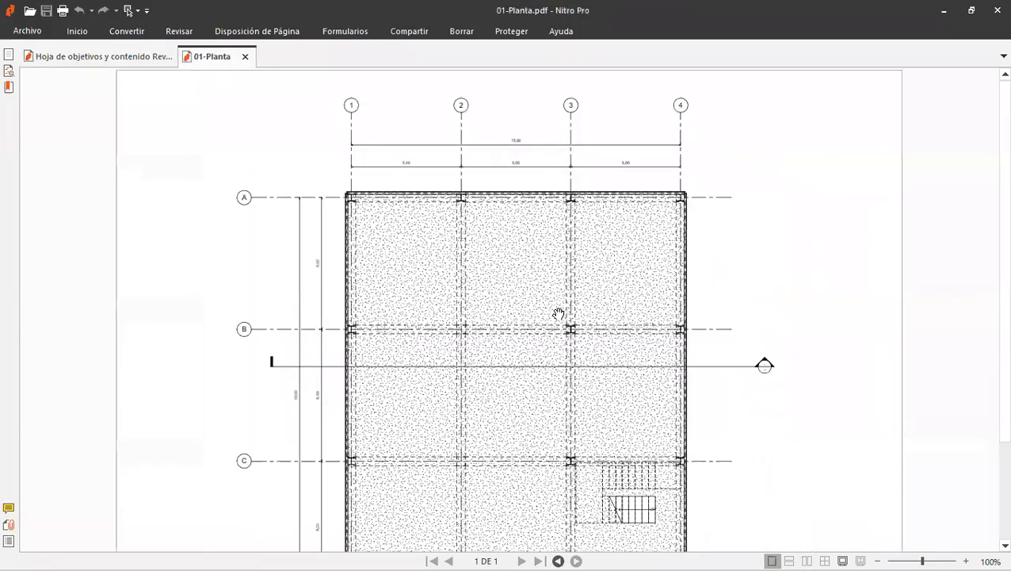
Step: Switch to Nitro Pro and examine the 01-Planta PDF's floor plan, inspecting the grid dimensions and columns around axes 2 and 3
{"action": "scroll", "coordinate": [559, 315], "scroll_direction": "down", "scroll_amount": 3}
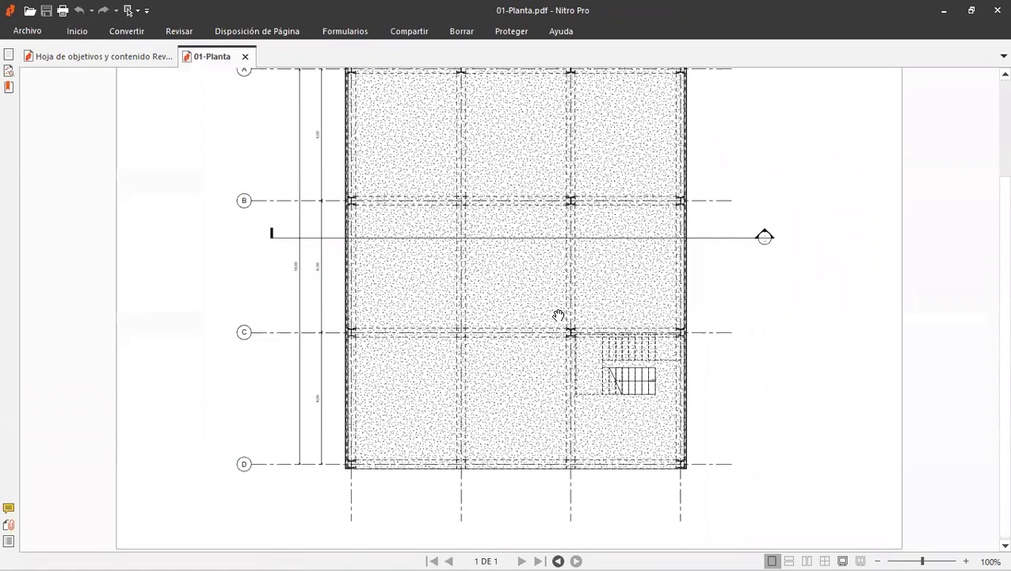
{"action": "scroll", "coordinate": [558, 314], "scroll_direction": "up", "scroll_amount": 3}
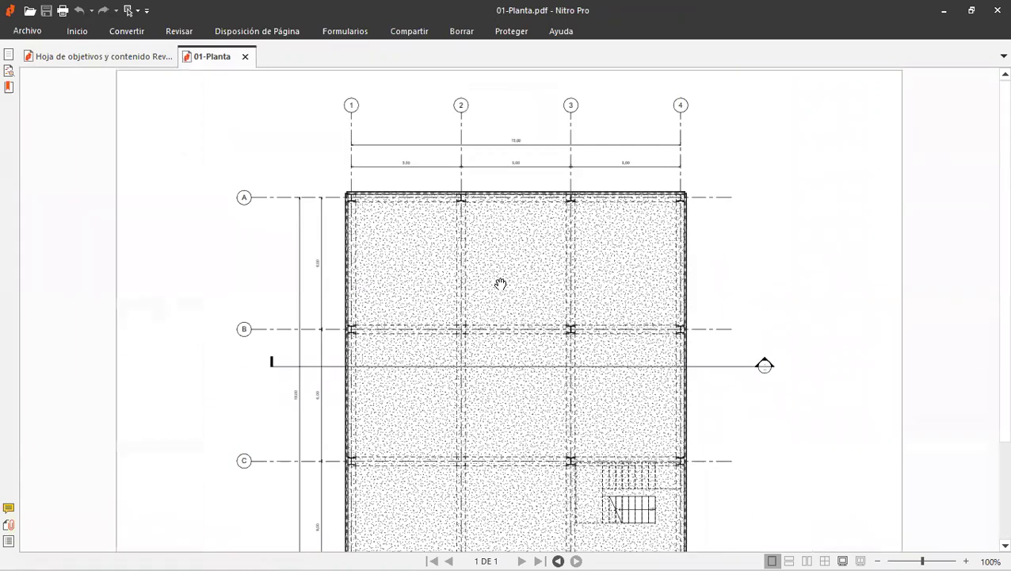
{"action": "scroll", "coordinate": [500, 284], "scroll_direction": "down", "scroll_amount": 2}
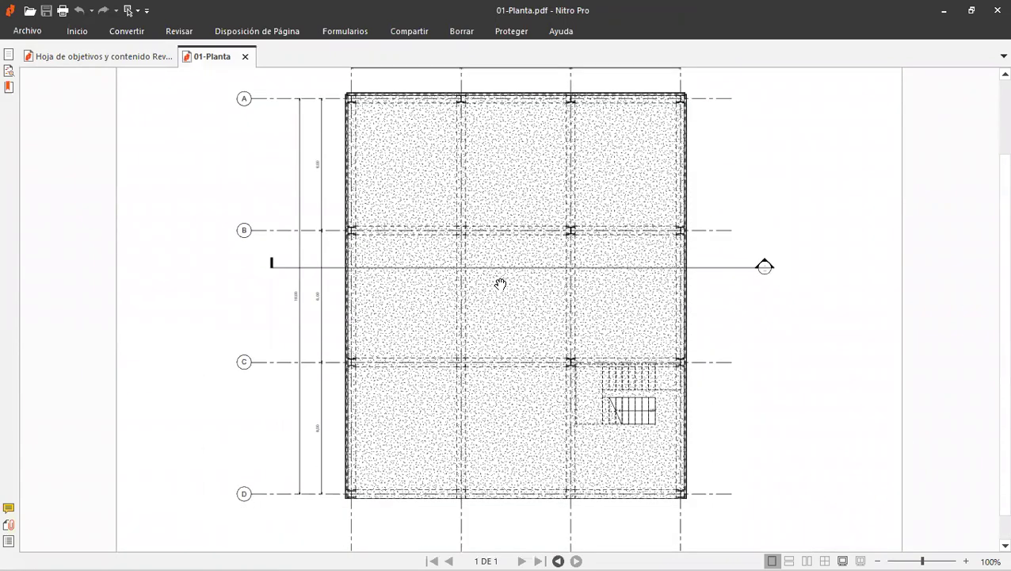
{"action": "scroll", "coordinate": [500, 283], "scroll_direction": "up", "scroll_amount": 2}
{"action": "scroll", "coordinate": [500, 284], "scroll_direction": "up", "scroll_amount": 2, "text": "ctrl"}
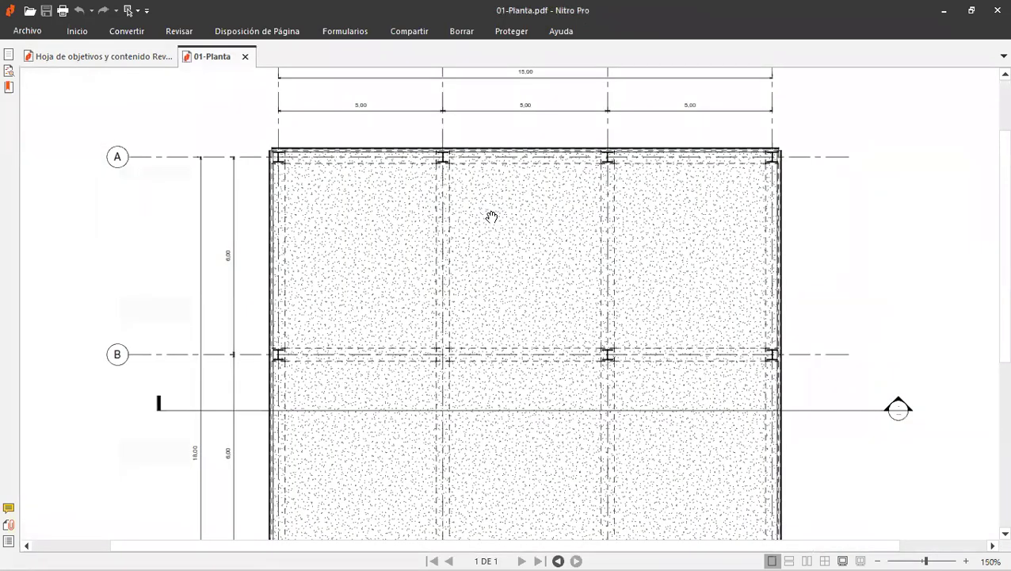
{"action": "scroll", "coordinate": [490, 216], "scroll_direction": "up", "scroll_amount": 3, "text": "ctrl"}
{"action": "middle_click_drag", "start_coordinate": [495, 268], "coordinate": [643, 299]}
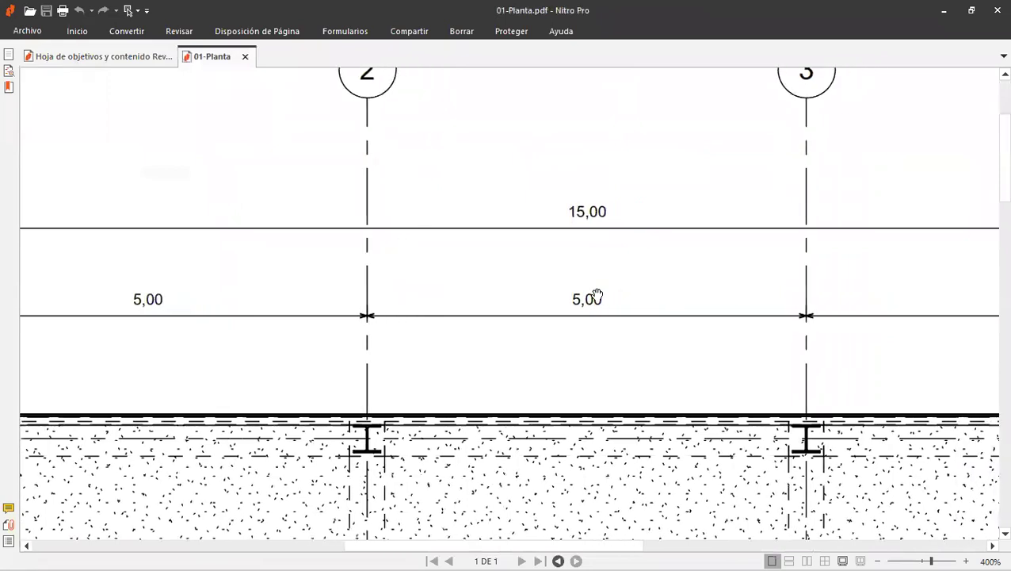
{"action": "scroll", "coordinate": [596, 293], "scroll_direction": "down", "scroll_amount": 3}
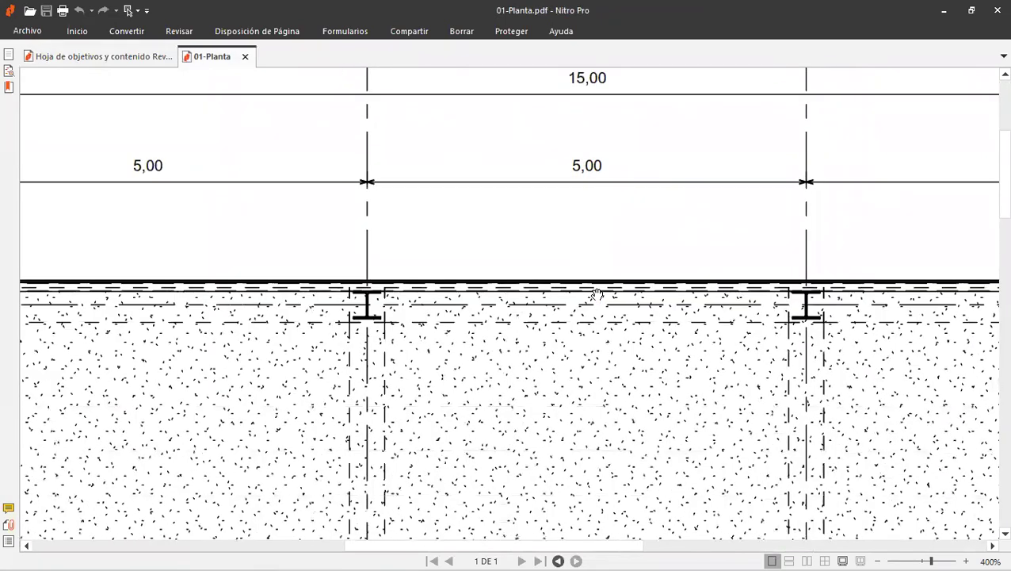
{"action": "scroll", "coordinate": [596, 293], "scroll_direction": "down", "scroll_amount": 3, "text": "ctrl"}
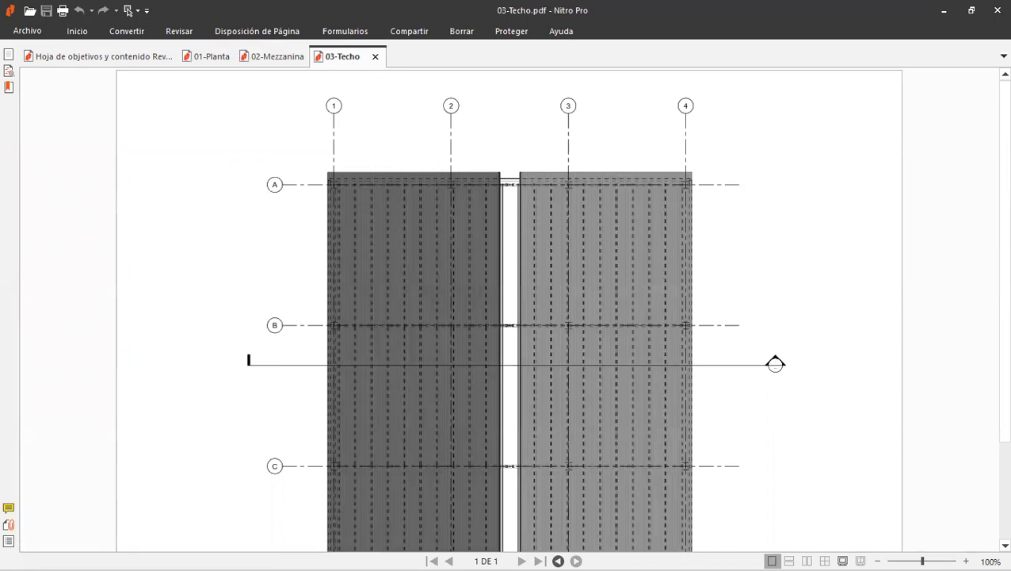
Step: Review the 03-Techo, 04-Corte and 05-Elavacion PDFs, examining the roof plan, the section and the facade down to the foundations
{"action": "mouse_move", "coordinate": [483, 414]}
{"action": "middle_mouse_down"}
{"action": "mouse_move", "coordinate": [474, 325]}
{"action": "mouse_move", "coordinate": [463, 321]}
{"action": "middle_mouse_up"}
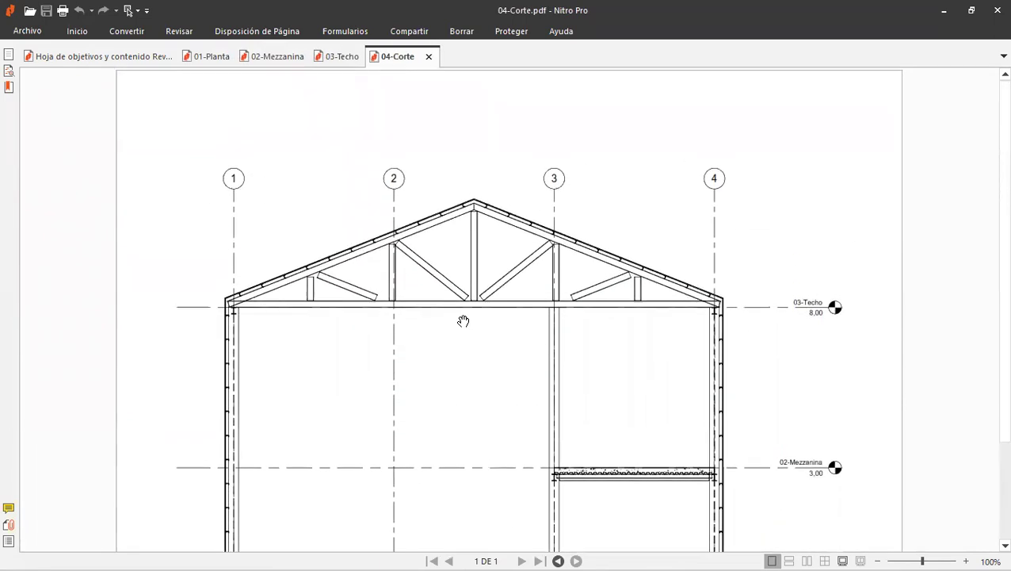
{"action": "scroll", "coordinate": [463, 321], "scroll_direction": "down", "scroll_amount": 3}
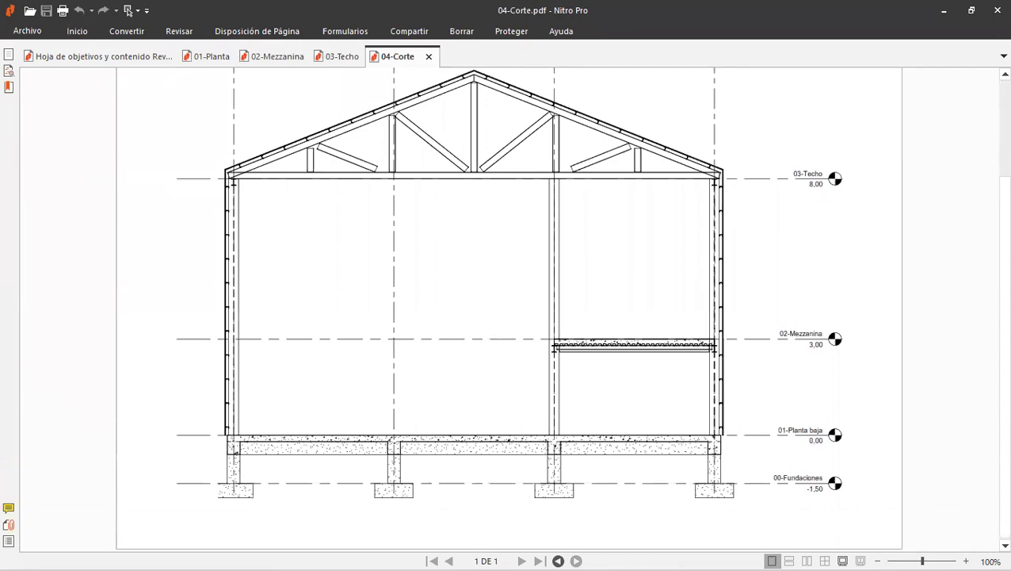
{"action": "scroll", "coordinate": [561, 386], "scroll_direction": "down", "scroll_amount": 3}
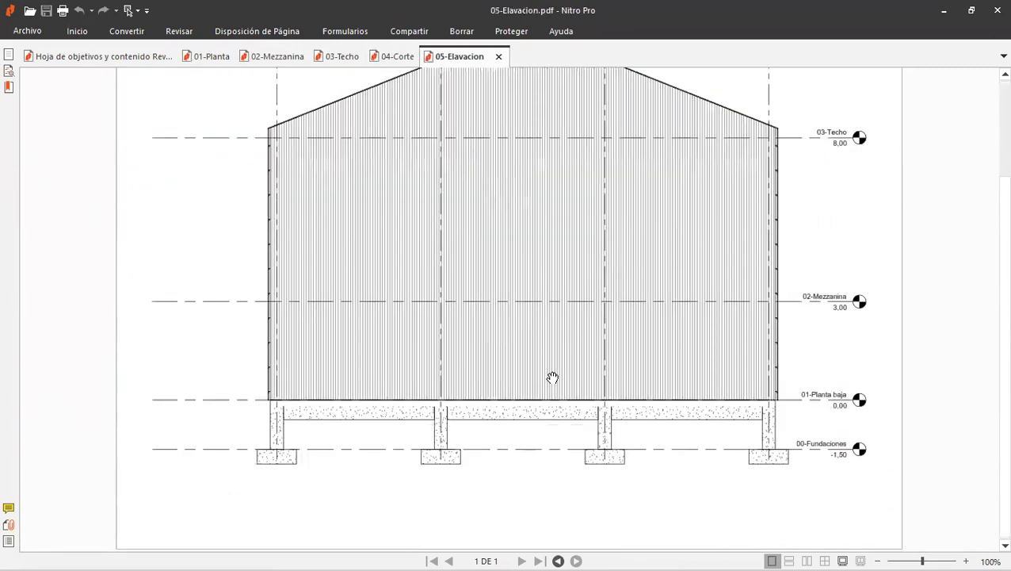
{"action": "scroll", "coordinate": [553, 378], "scroll_direction": "up", "scroll_amount": 1}
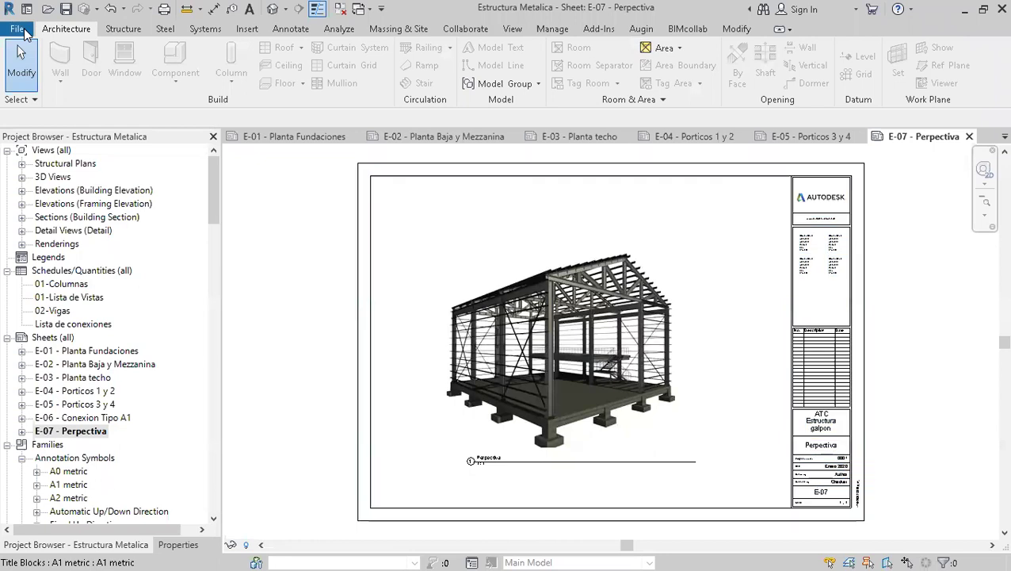
Step: Switch back to Revit, close the Estructura Metalica project and look through the recent models and sample families on the home screen
{"action": "left_click", "coordinate": [24, 32]}
{"action": "left_click", "coordinate": [50, 328]}
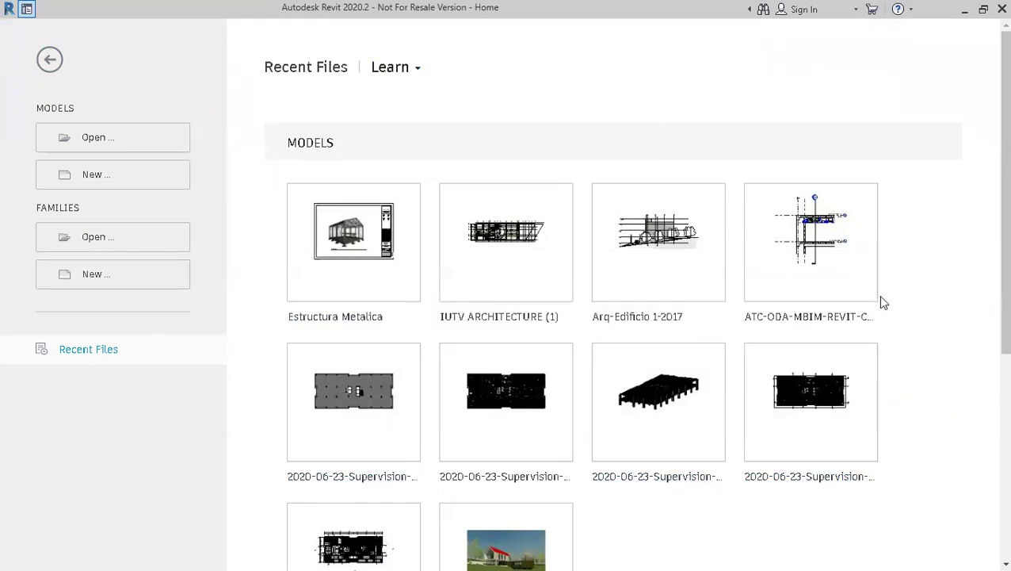
{"action": "scroll", "coordinate": [510, 450], "scroll_direction": "down", "scroll_amount": 3}
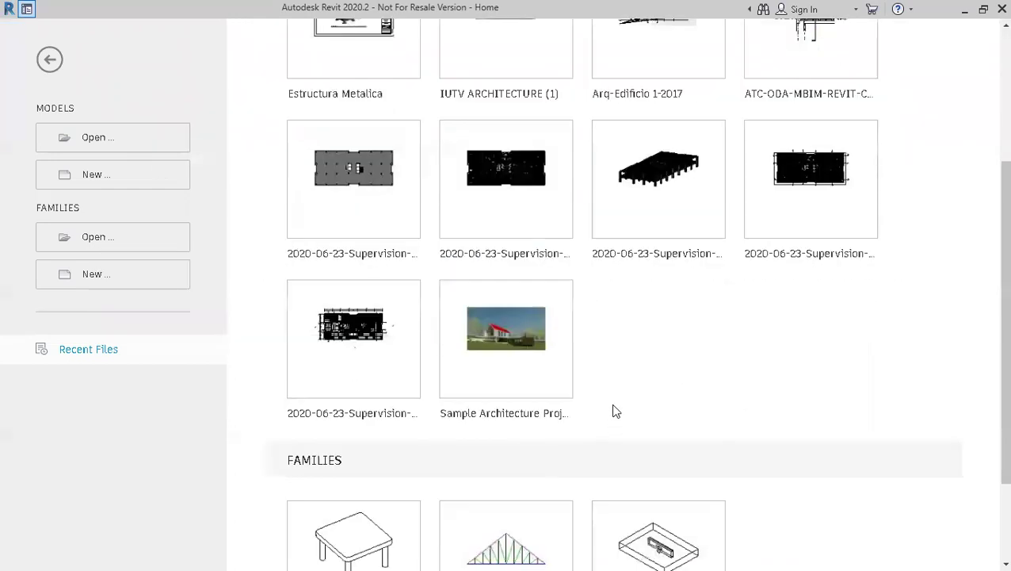
{"action": "scroll", "coordinate": [614, 409], "scroll_direction": "down", "scroll_amount": 1}
{"action": "scroll", "coordinate": [661, 420], "scroll_direction": "down", "scroll_amount": 1}
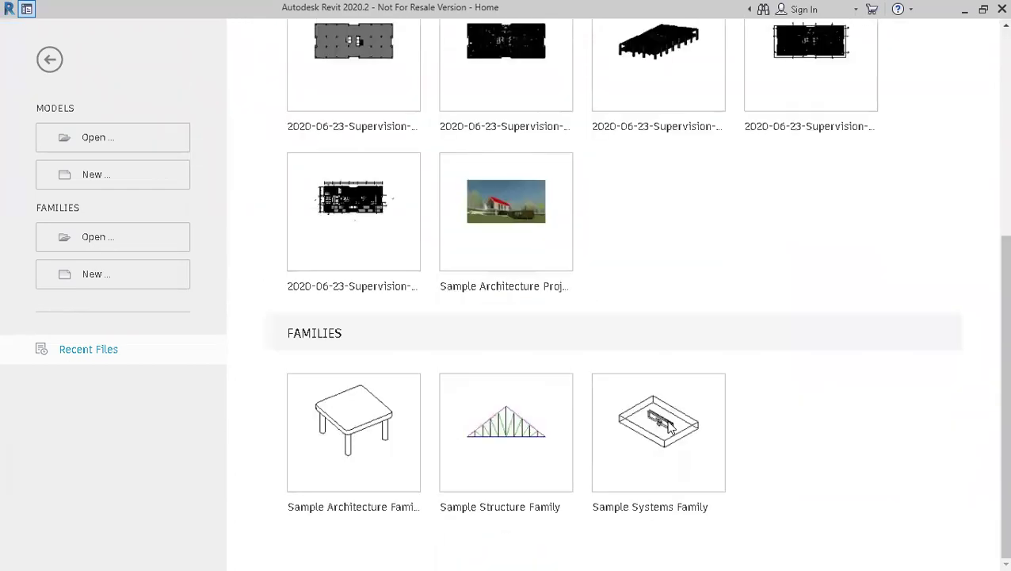
{"action": "scroll", "coordinate": [403, 441], "scroll_direction": "up", "scroll_amount": 4}
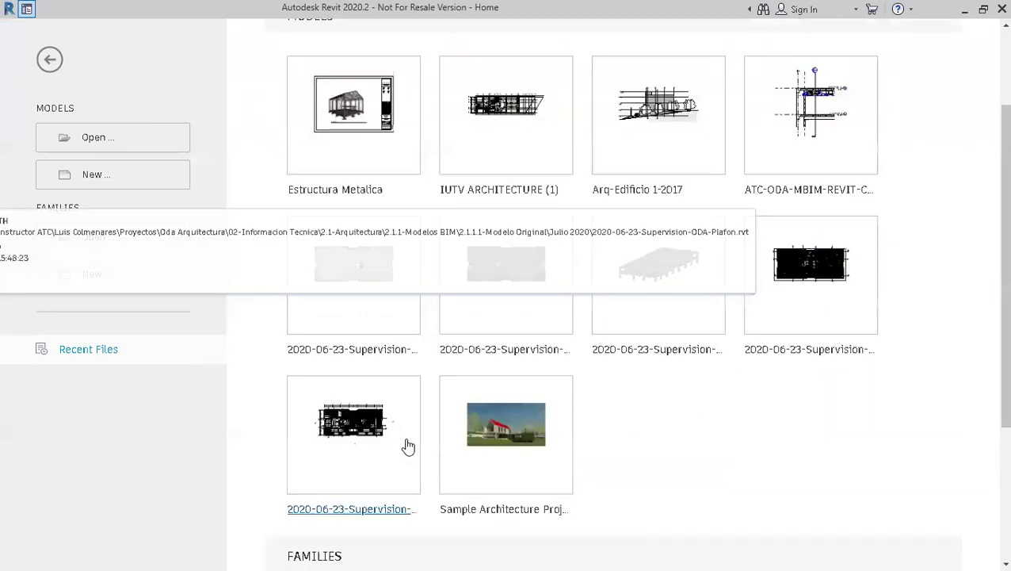
Step: Leave the home screen for the empty workspace, review the recent documents list and return to the home screen
{"action": "scroll", "coordinate": [407, 446], "scroll_direction": "up", "scroll_amount": 1}
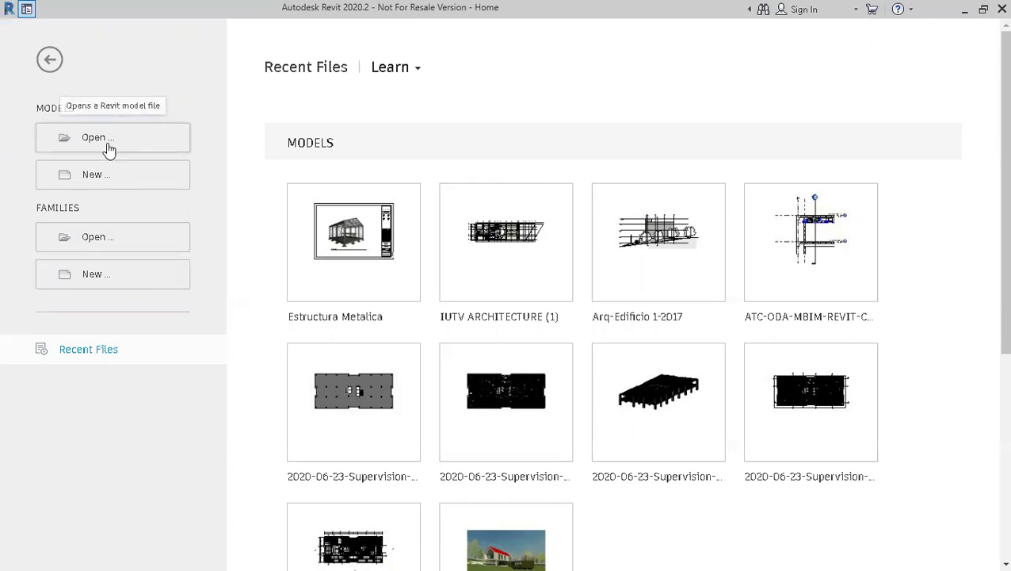
{"action": "left_click", "coordinate": [50, 61]}
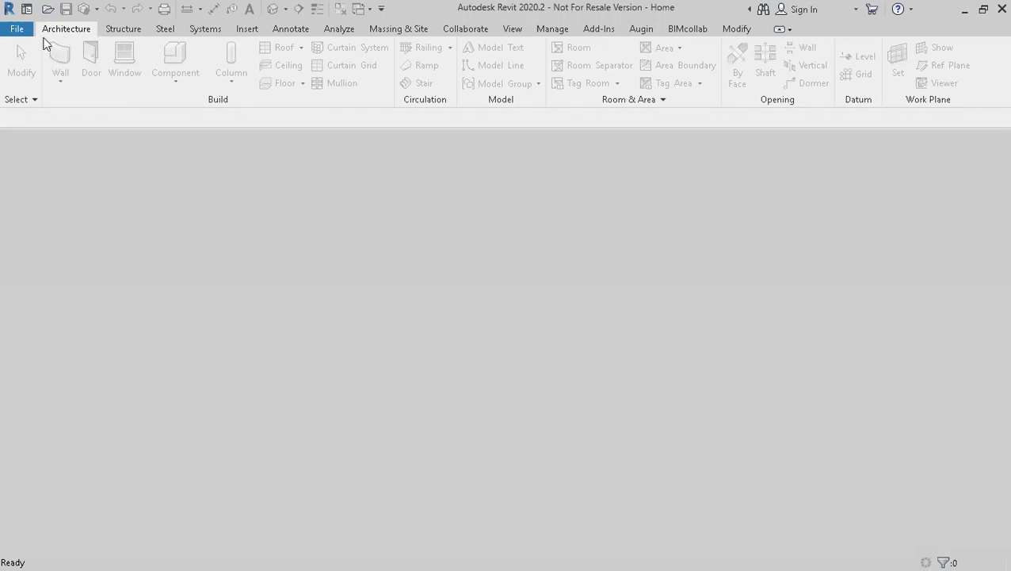
{"action": "left_click", "coordinate": [13, 30]}
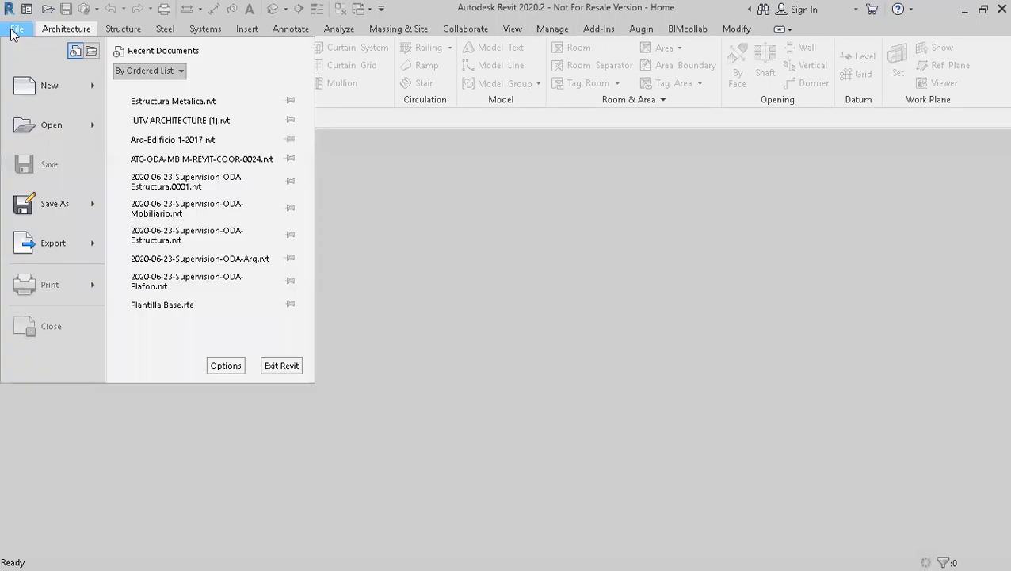
{"action": "left_click", "coordinate": [473, 112]}
{"action": "left_click", "coordinate": [26, 9]}
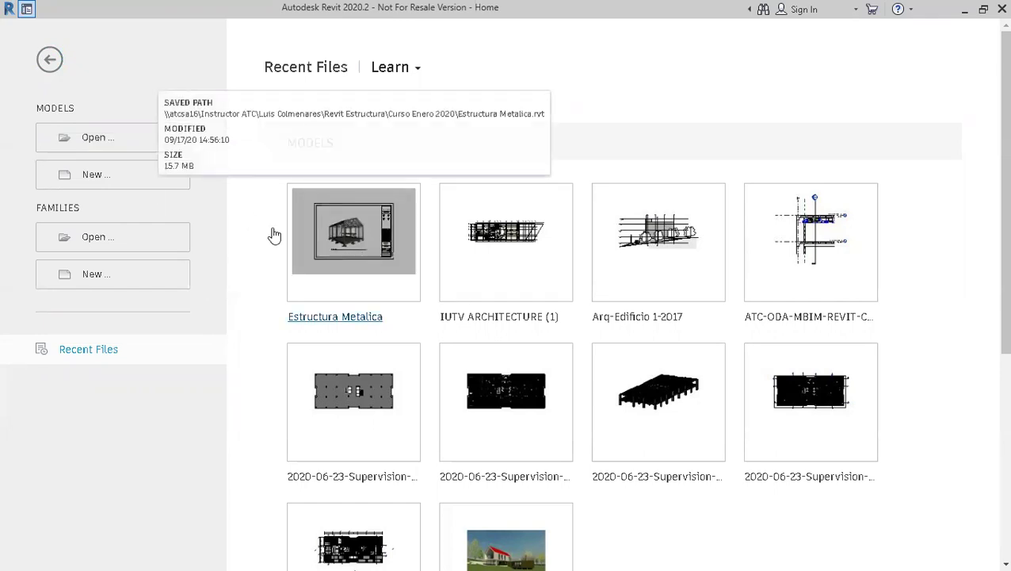
Step: Start a new project and review the available templates, including the US Metric and US Imperial folders, without choosing another file
{"action": "left_click", "coordinate": [114, 182]}
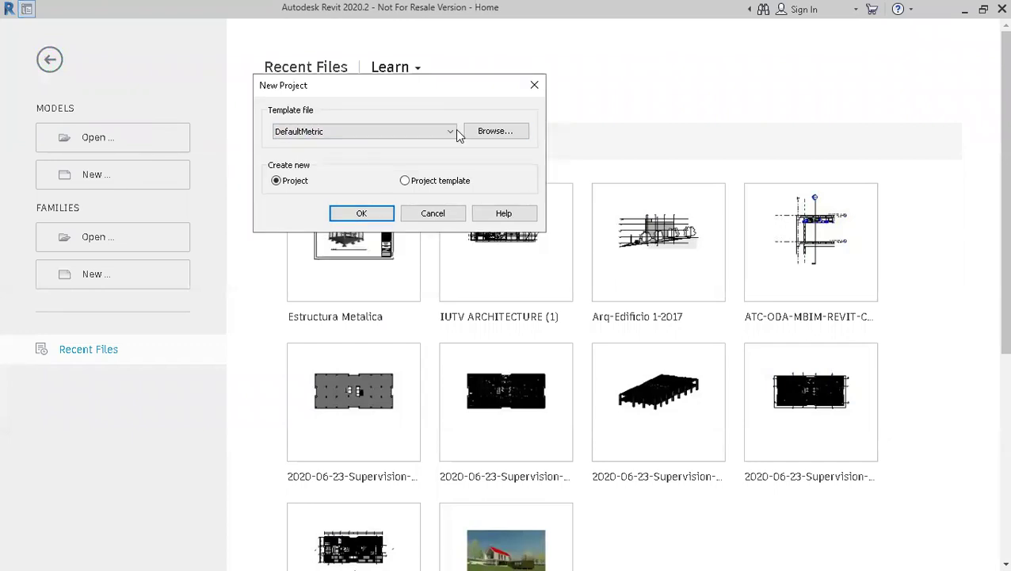
{"action": "left_click", "coordinate": [452, 130]}
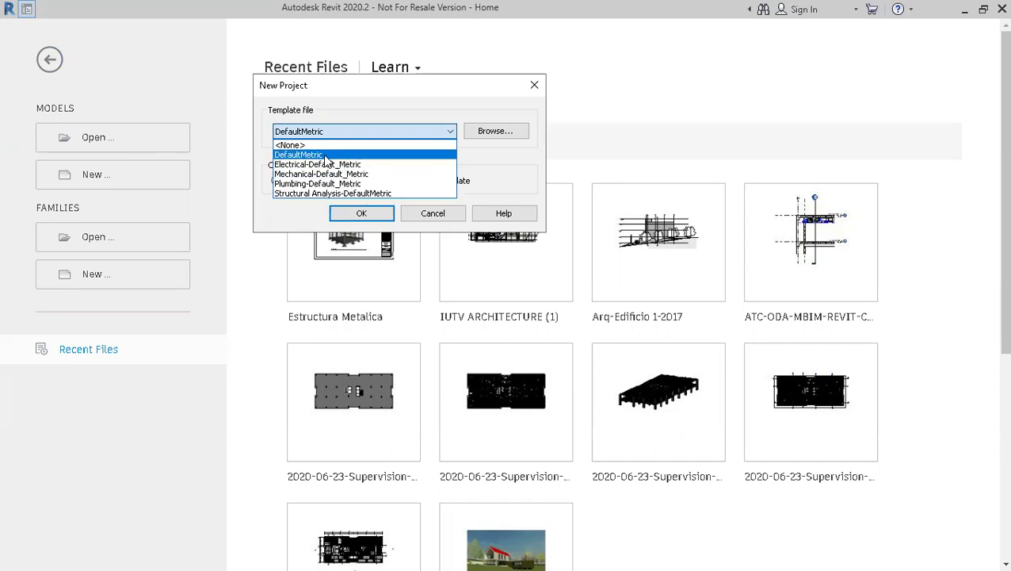
{"action": "left_click", "coordinate": [399, 152]}
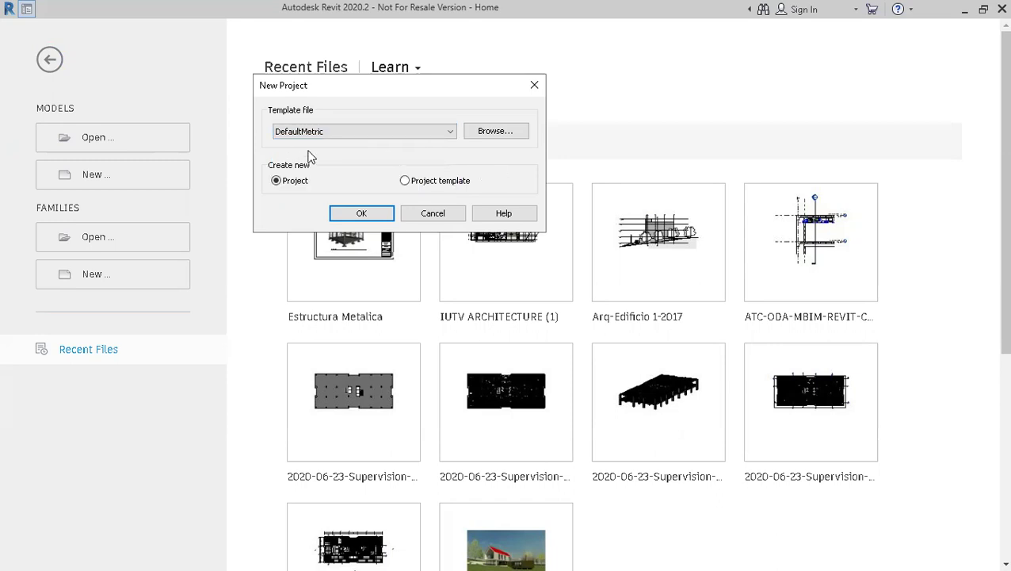
{"action": "left_click", "coordinate": [501, 136]}
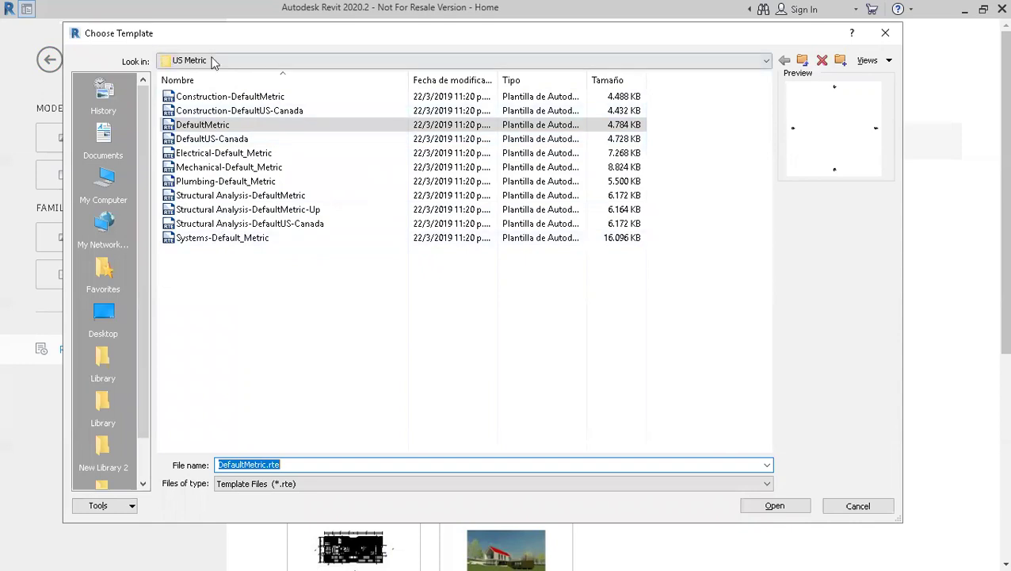
{"action": "left_click", "coordinate": [802, 61]}
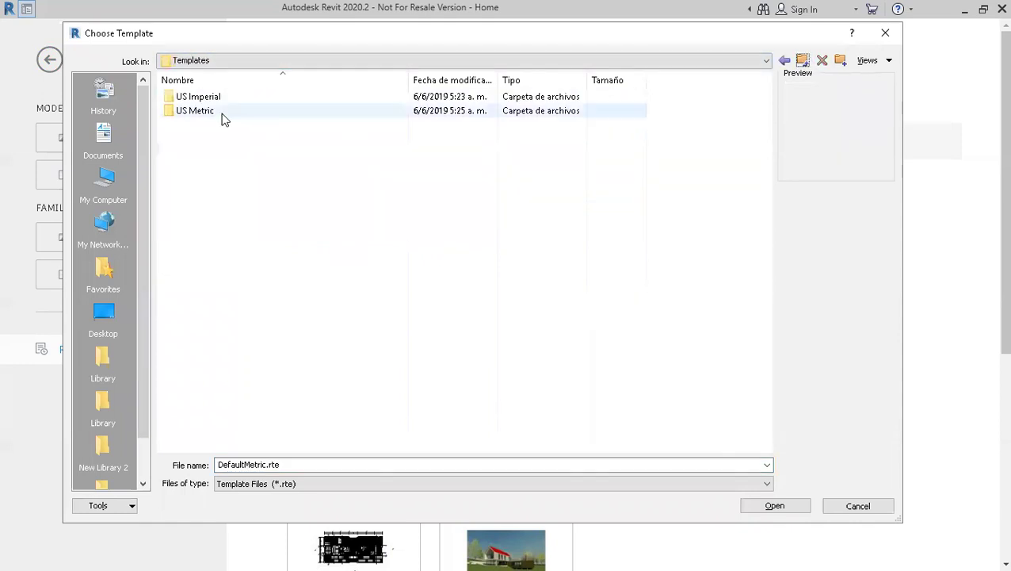
{"action": "double_click", "coordinate": [202, 100]}
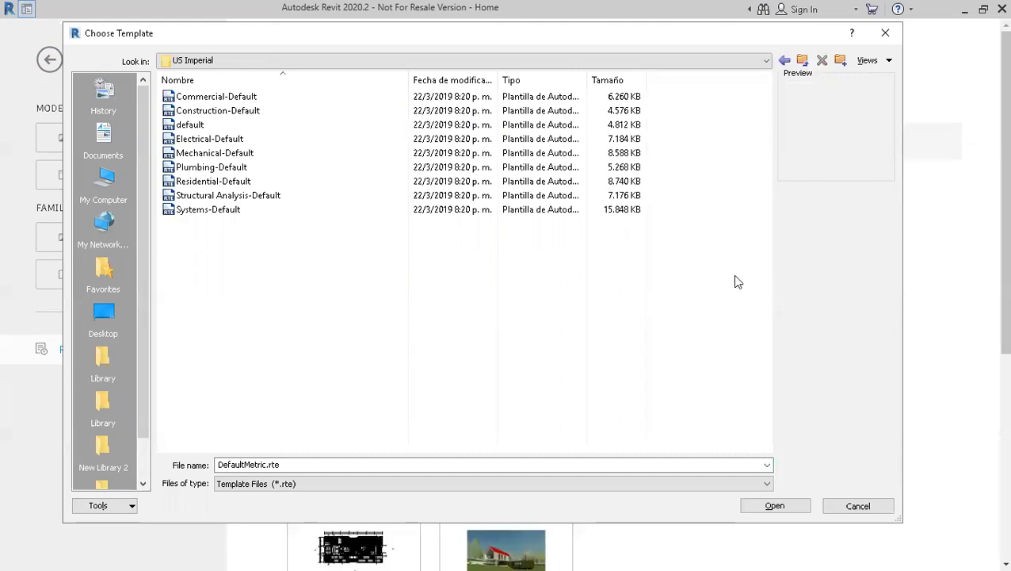
{"action": "left_click", "coordinate": [802, 61]}
{"action": "left_click", "coordinate": [855, 513]}
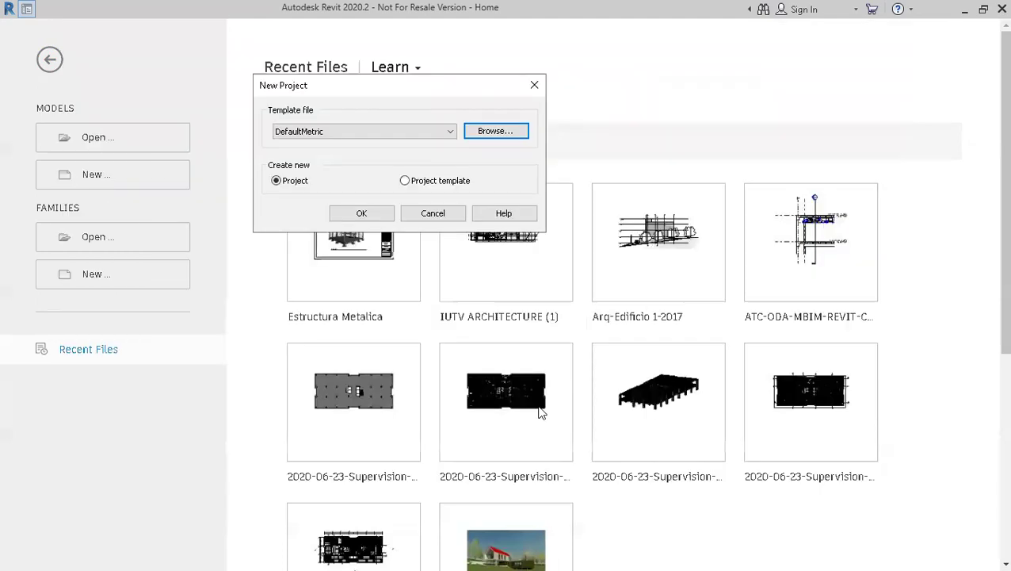
Step: Create the new project from the Structural Analysis-DefaultMetric template
{"action": "left_click", "coordinate": [413, 133]}
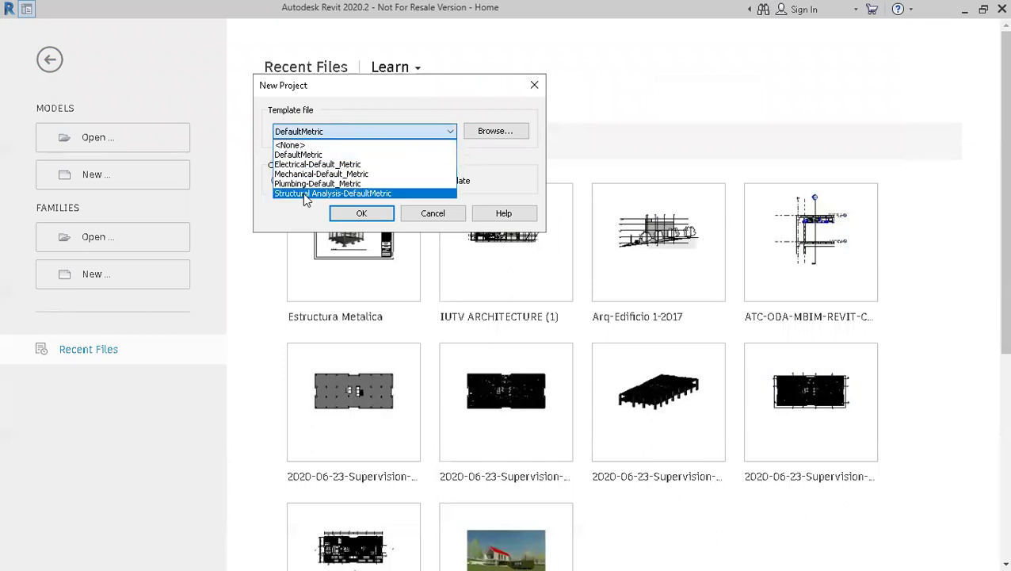
{"action": "left_click", "coordinate": [362, 194]}
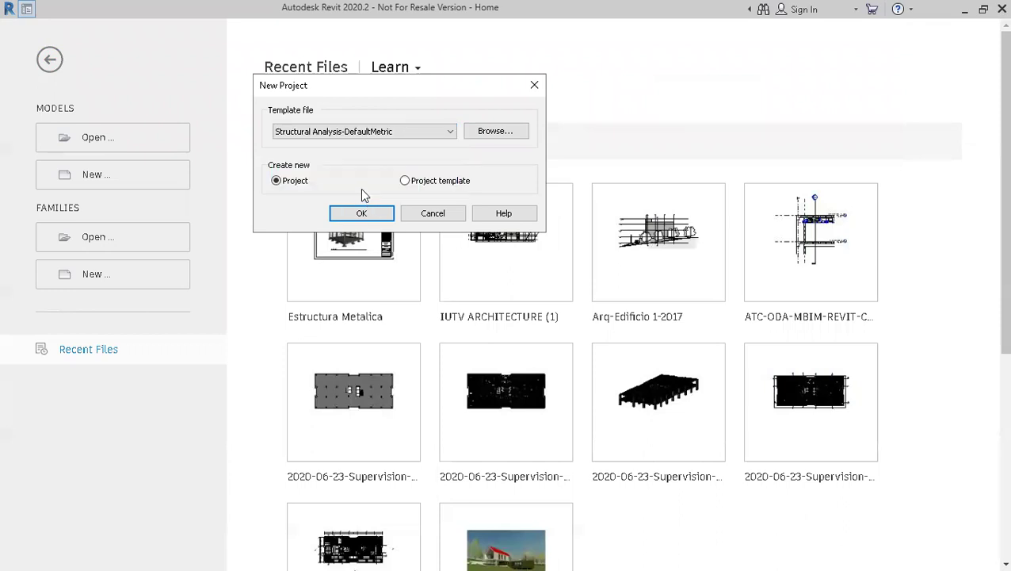
{"action": "left_click", "coordinate": [365, 214]}
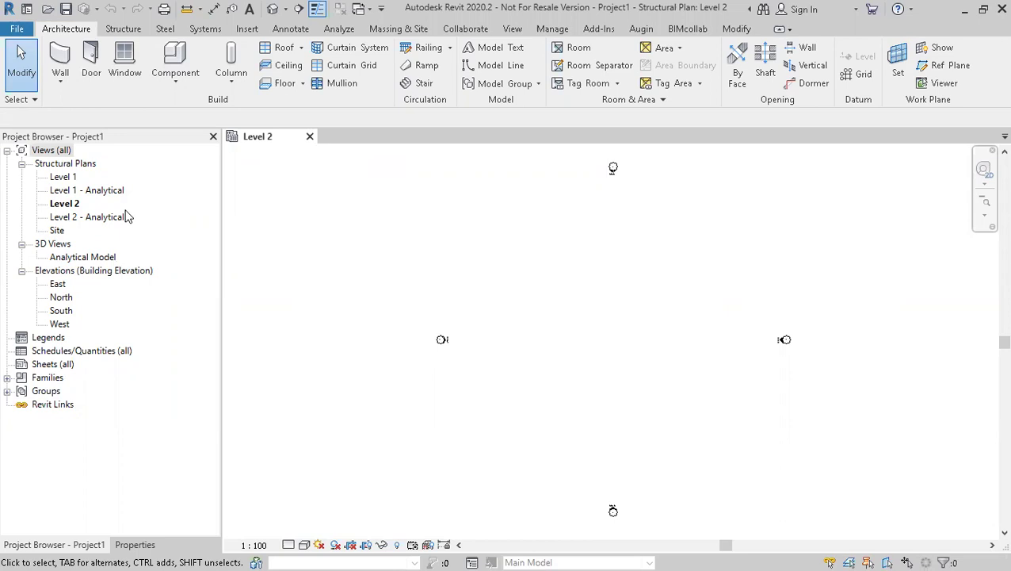
Step: Go over the structural plans and building elevations in the Project Browser and open the North elevation
{"action": "left_click", "coordinate": [95, 196]}
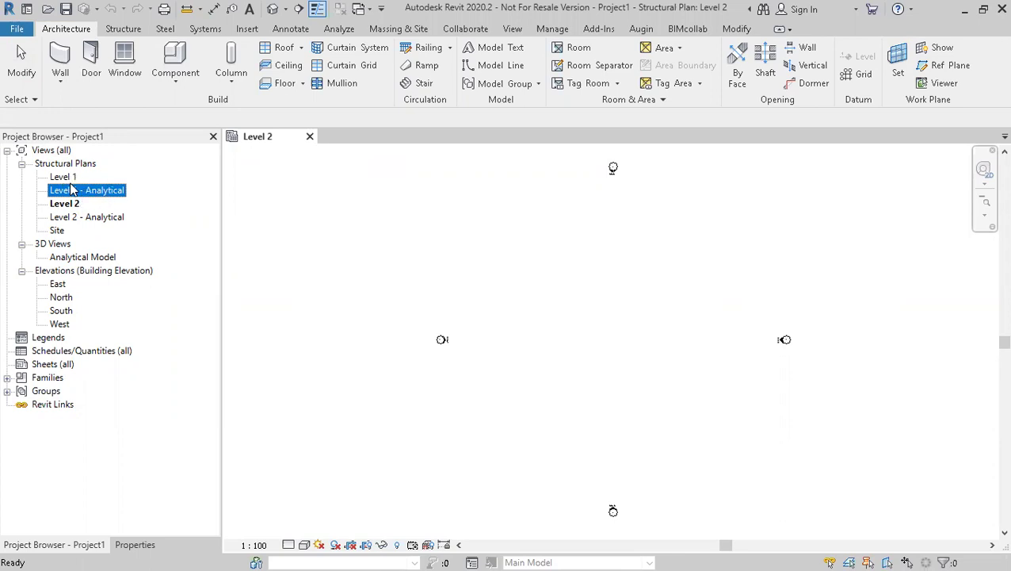
{"action": "left_click", "coordinate": [50, 164]}
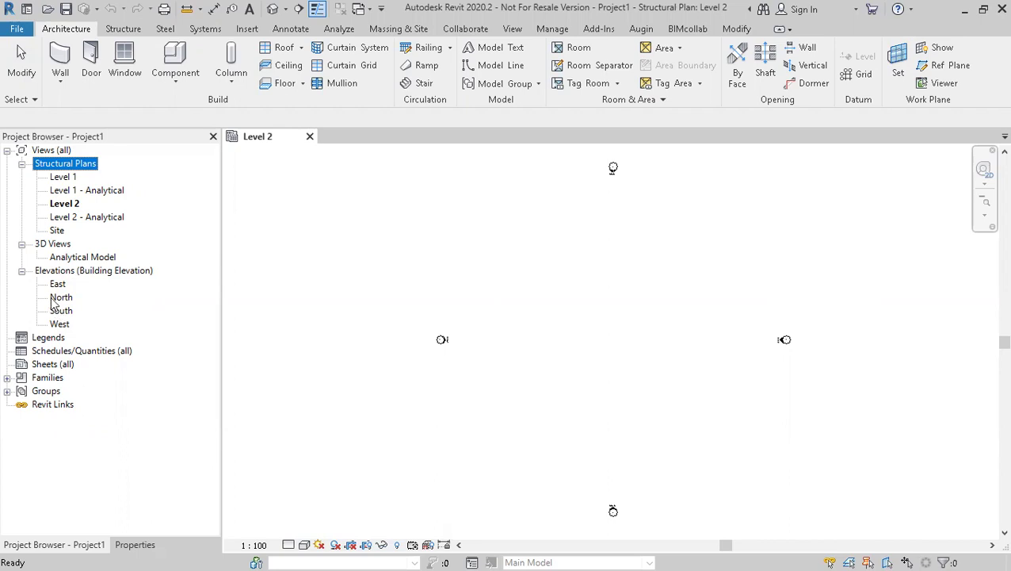
{"action": "left_click", "coordinate": [128, 273]}
{"action": "left_click", "coordinate": [61, 299]}
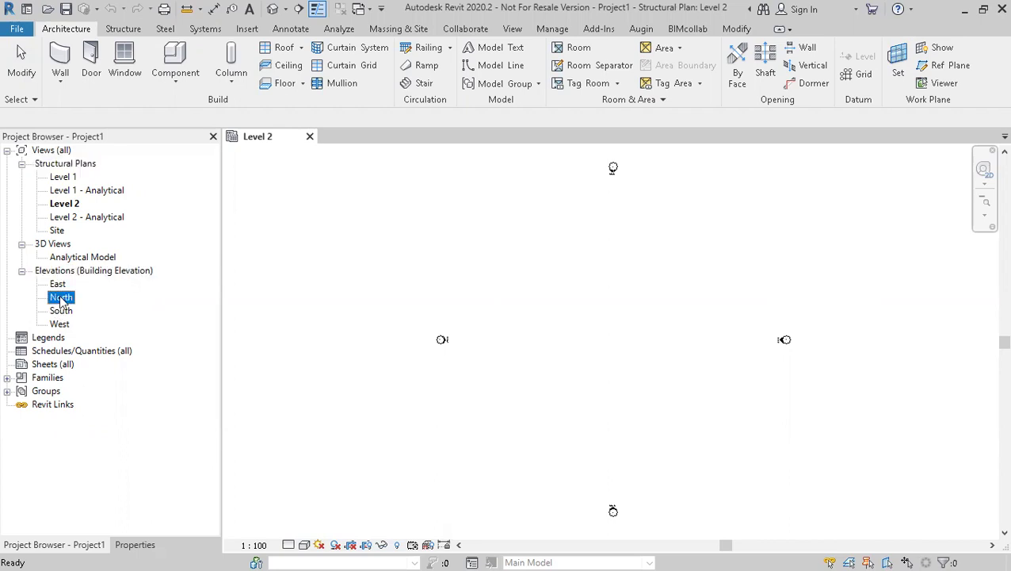
{"action": "double_click", "coordinate": [62, 299]}
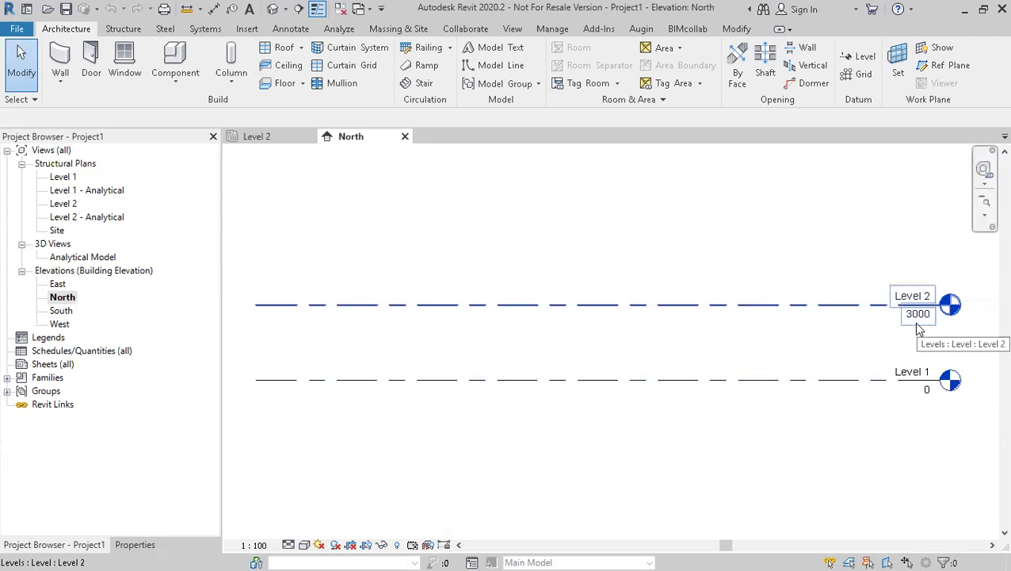
{"action": "middle_click", "coordinate": [465, 278]}
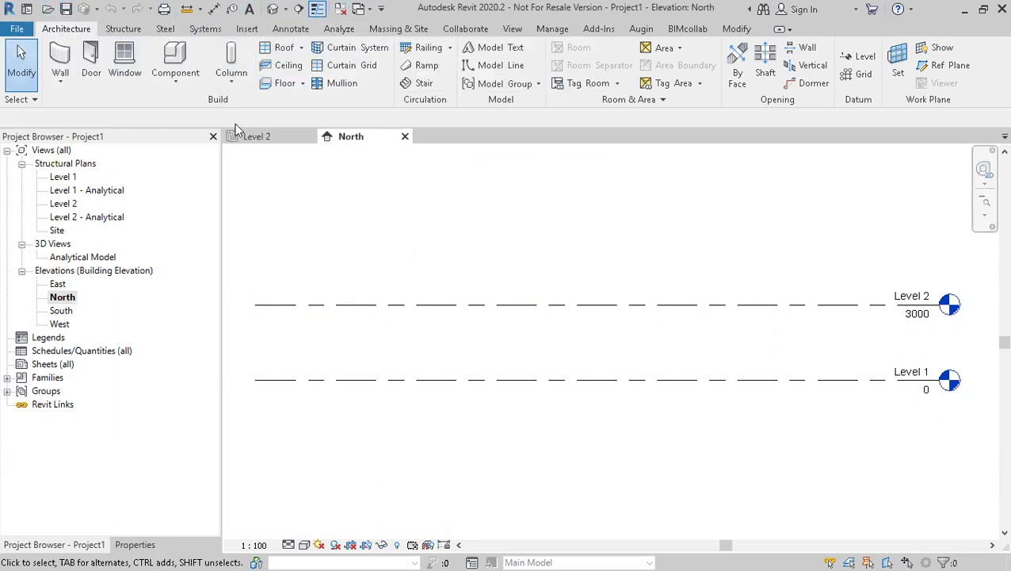
Step: Examine the Architecture tools against the Structure ones, reviewing the available wall, column and floor variants
{"action": "left_click", "coordinate": [123, 30]}
{"action": "left_click", "coordinate": [74, 30]}
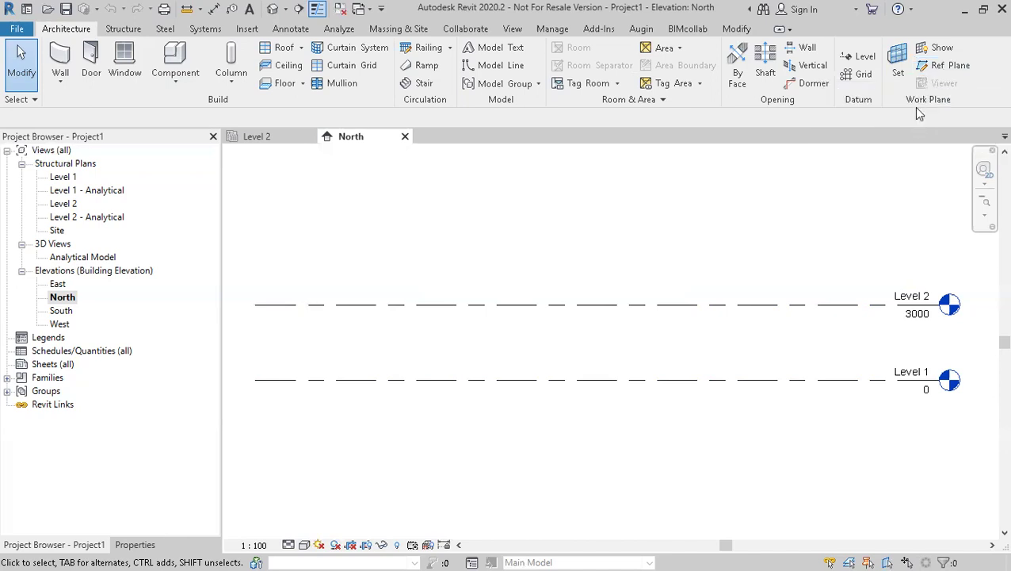
{"action": "left_click", "coordinate": [123, 29]}
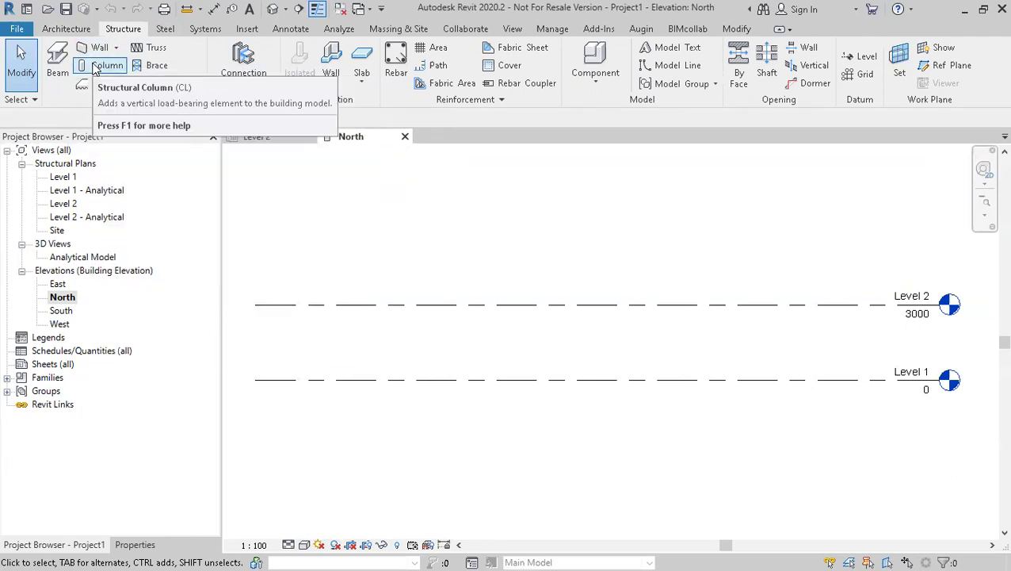
{"action": "left_click", "coordinate": [87, 30]}
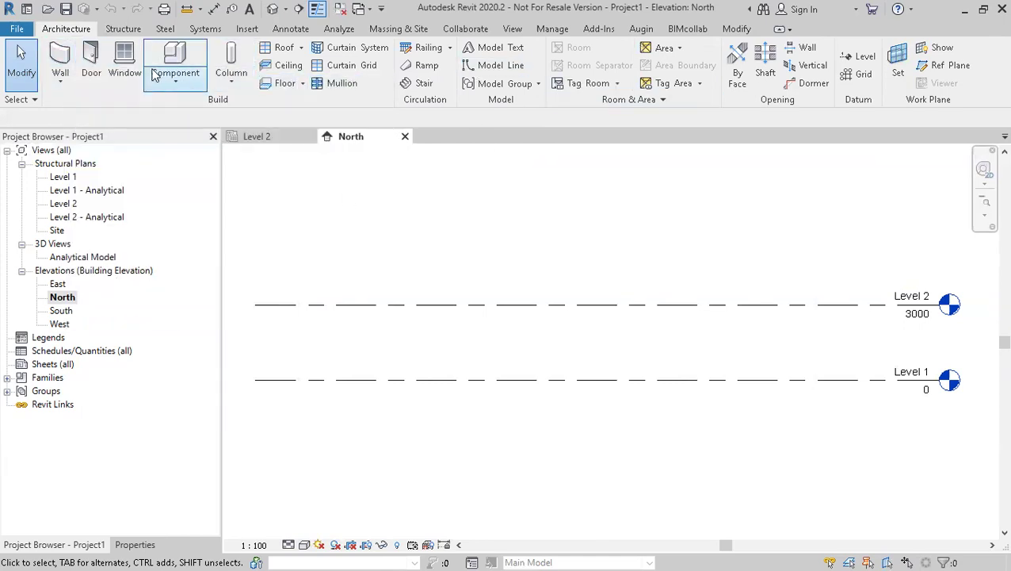
{"action": "left_click", "coordinate": [63, 86]}
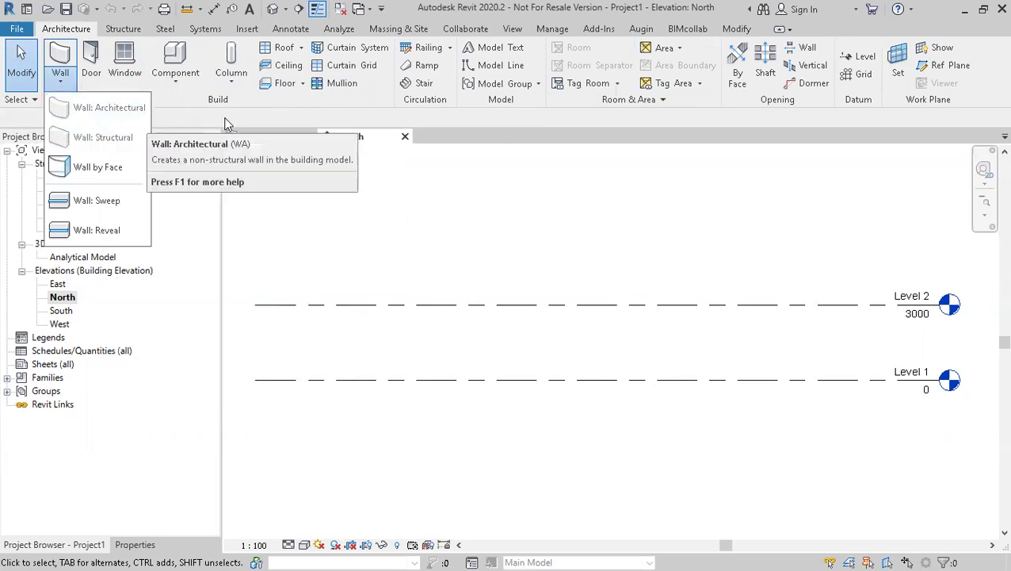
{"action": "left_click", "coordinate": [226, 125]}
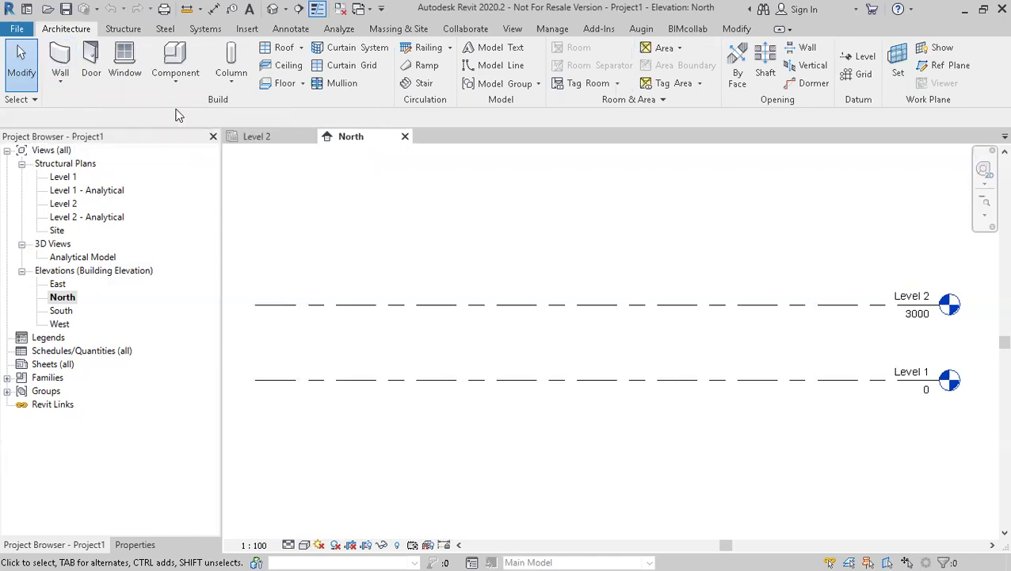
{"action": "left_click", "coordinate": [231, 84]}
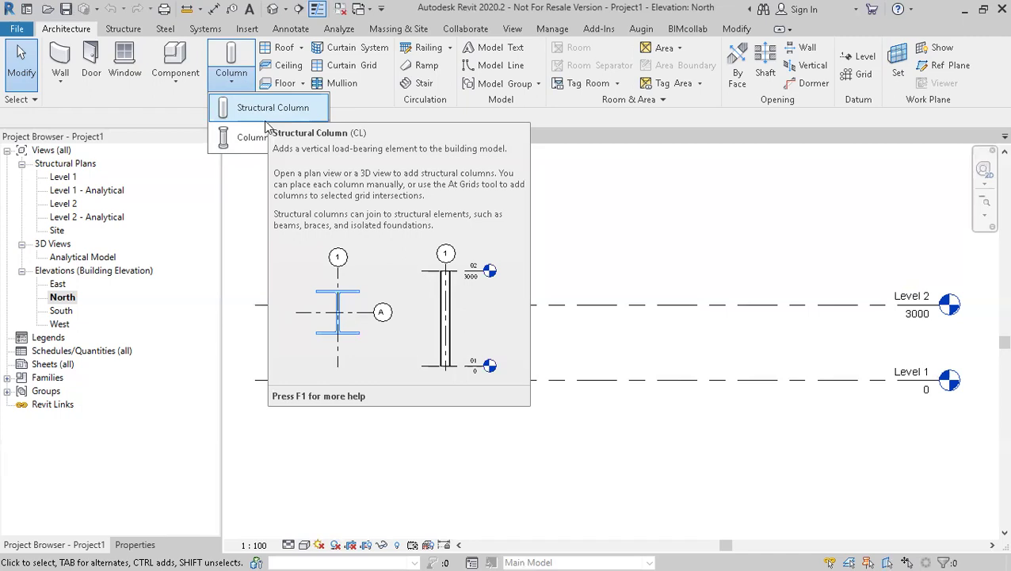
{"action": "left_click", "coordinate": [303, 83]}
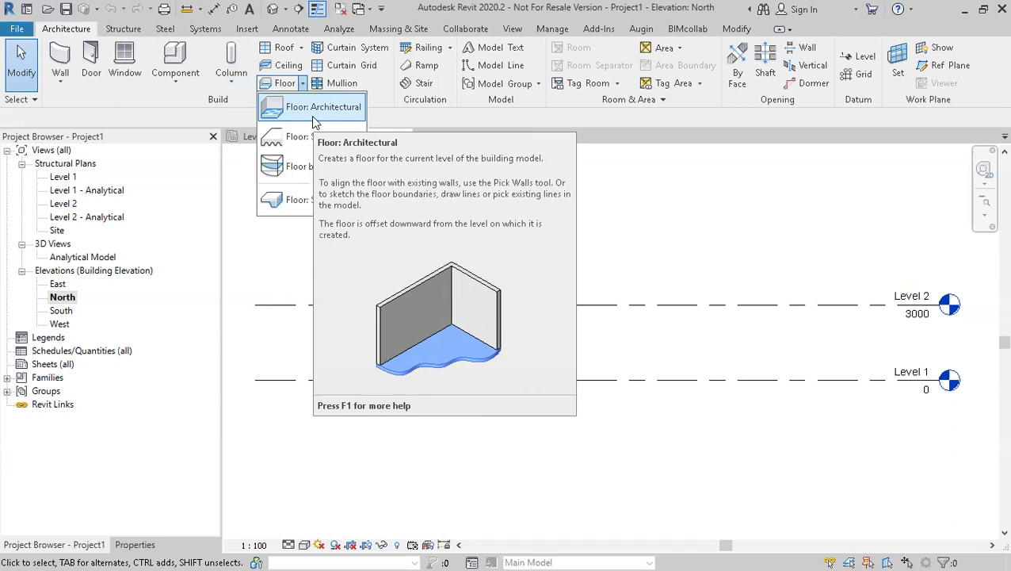
Step: Review the floor and wall variants offered by the Structure tools, including the structural floor and structural wall
{"action": "left_click", "coordinate": [124, 30]}
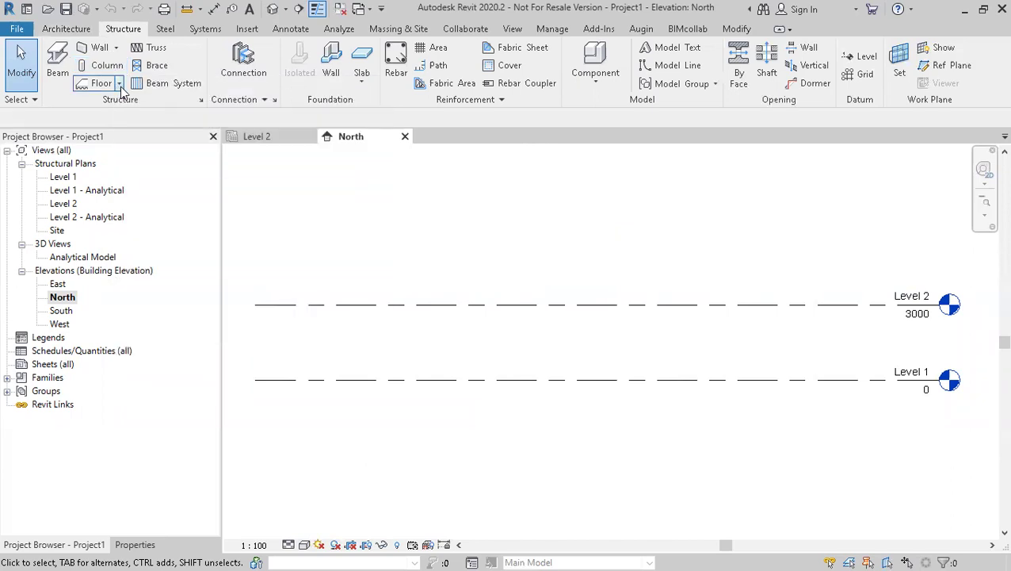
{"action": "left_click", "coordinate": [120, 89]}
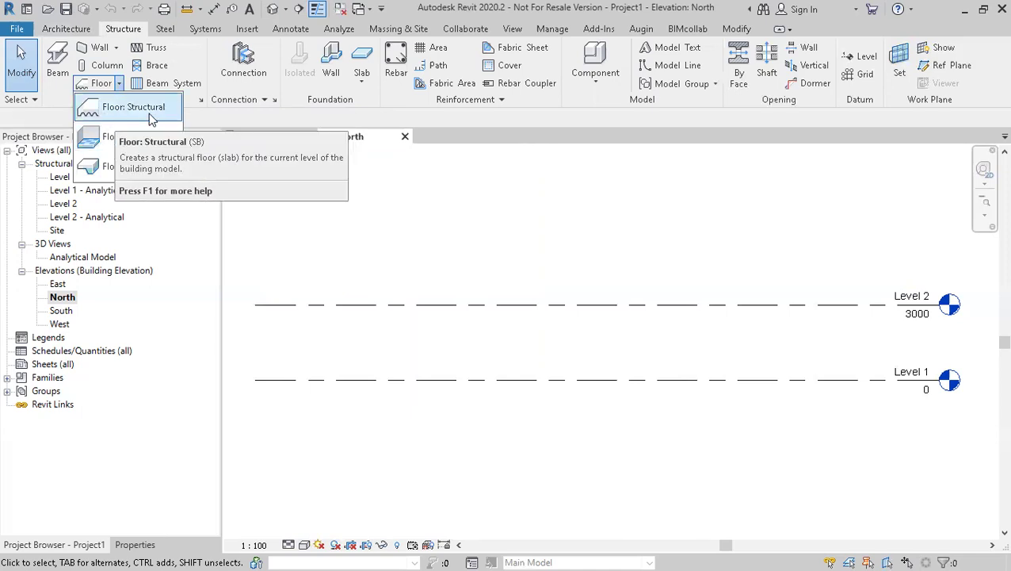
{"action": "left_click", "coordinate": [117, 49]}
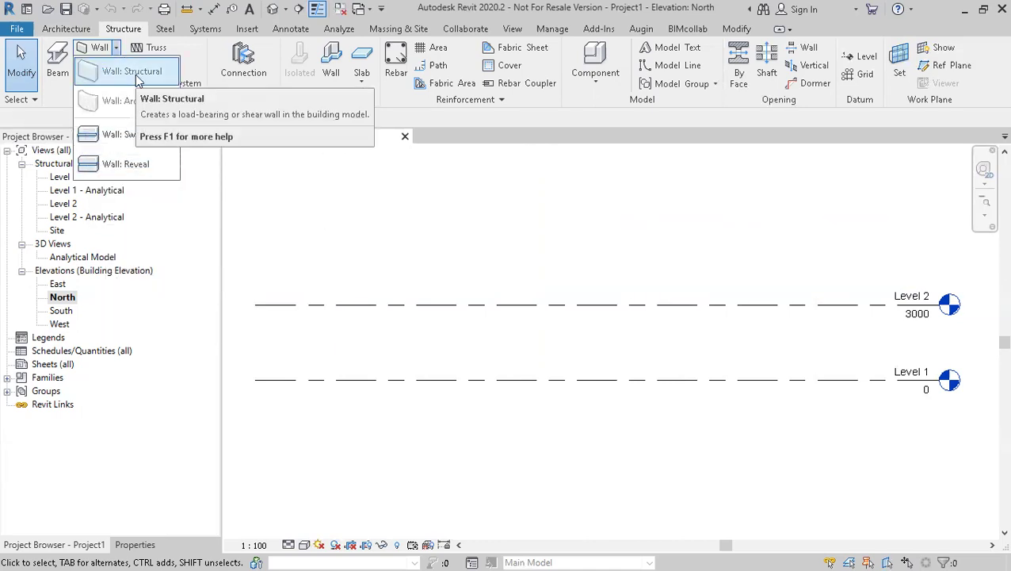
{"action": "left_click", "coordinate": [373, 126]}
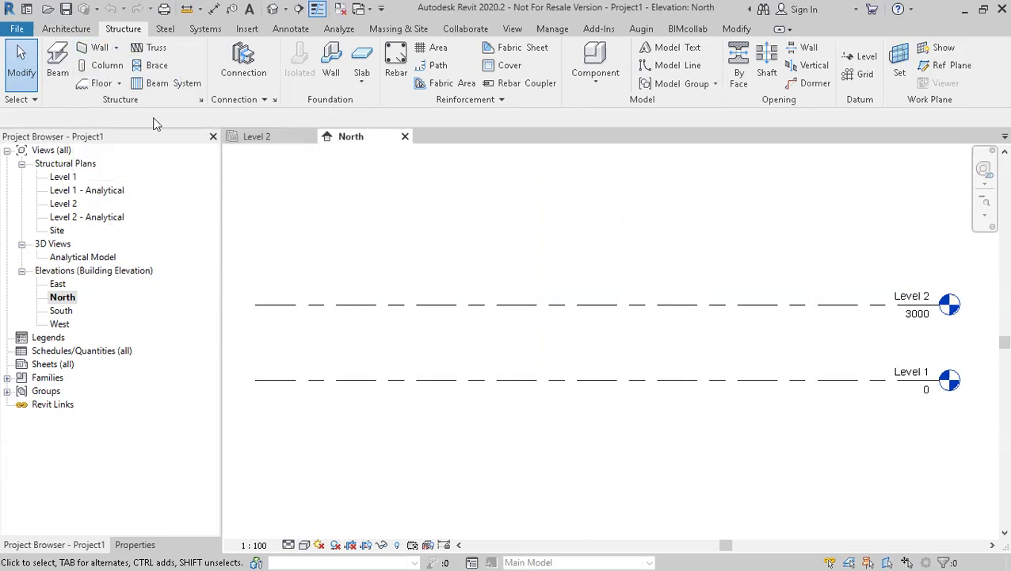
{"action": "left_click", "coordinate": [119, 83]}
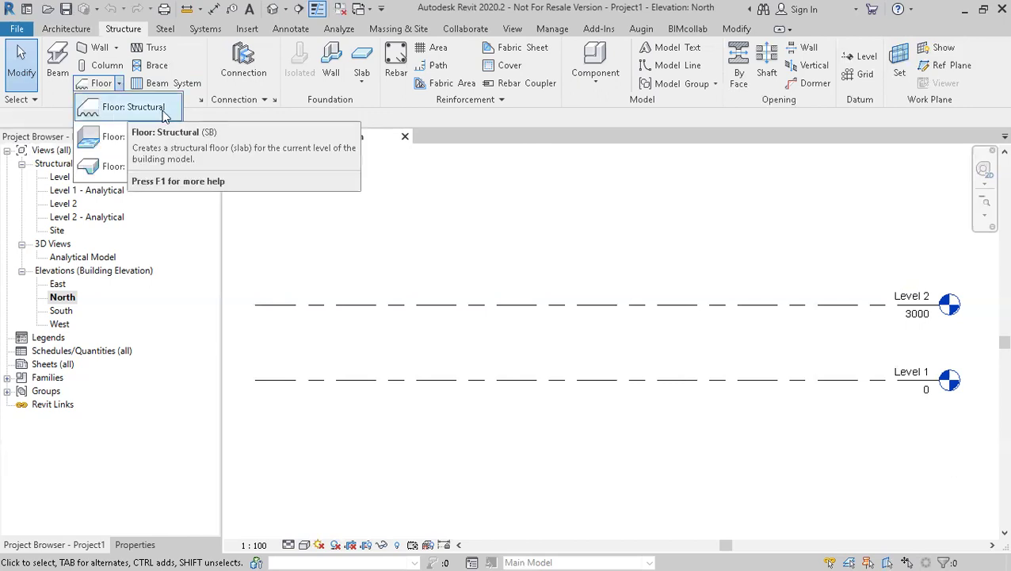
{"action": "left_click", "coordinate": [267, 122]}
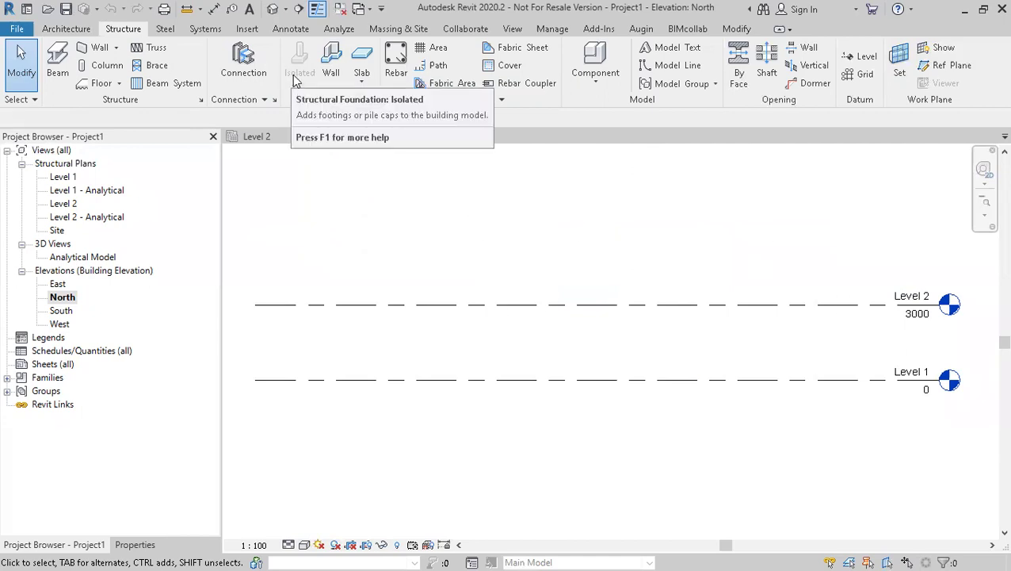
Step: Compare the foundation tools in the Level 2 plan and the North elevation, and examine the Steel tools
{"action": "left_click", "coordinate": [284, 140]}
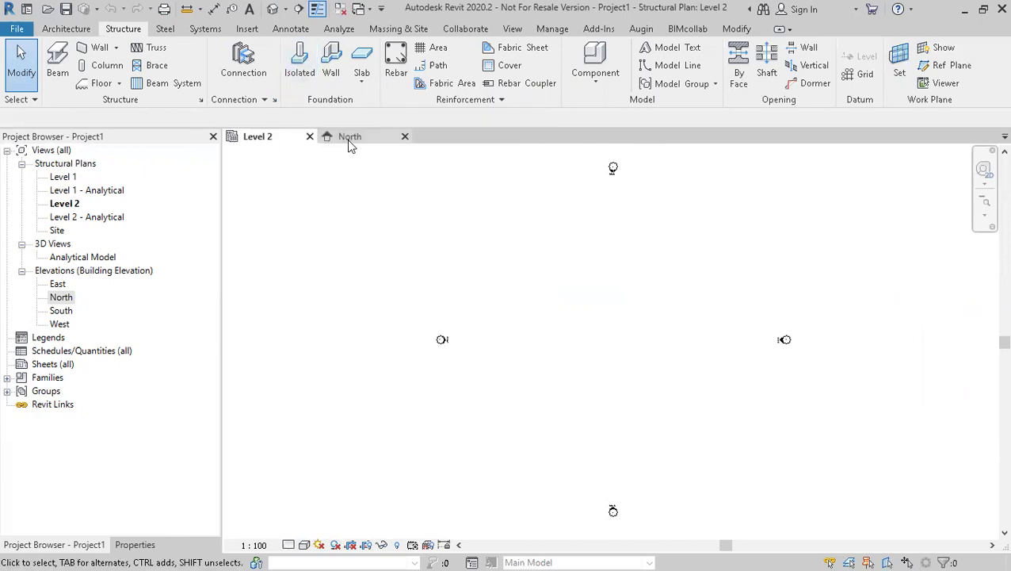
{"action": "left_click", "coordinate": [348, 138]}
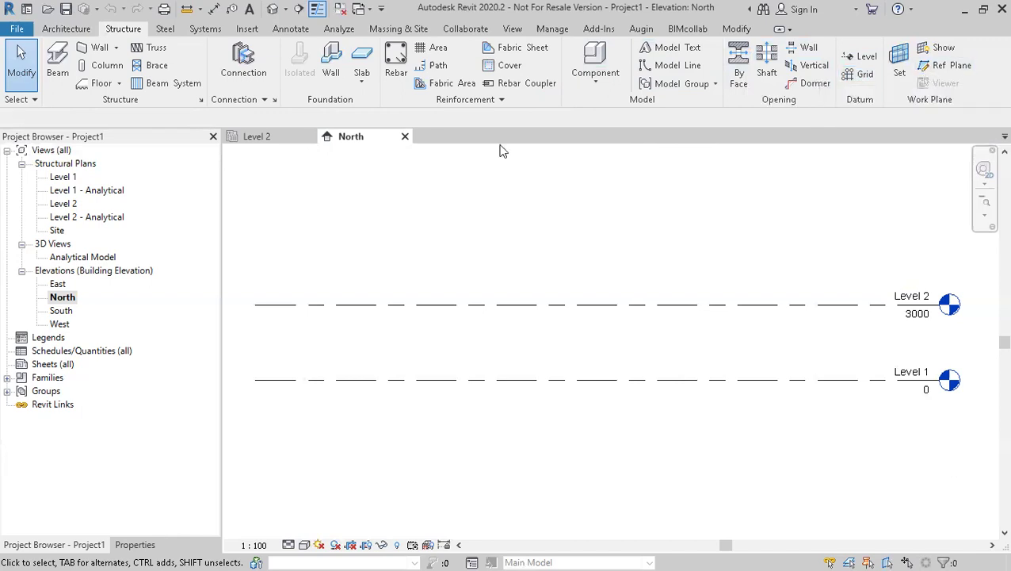
{"action": "left_click", "coordinate": [165, 29]}
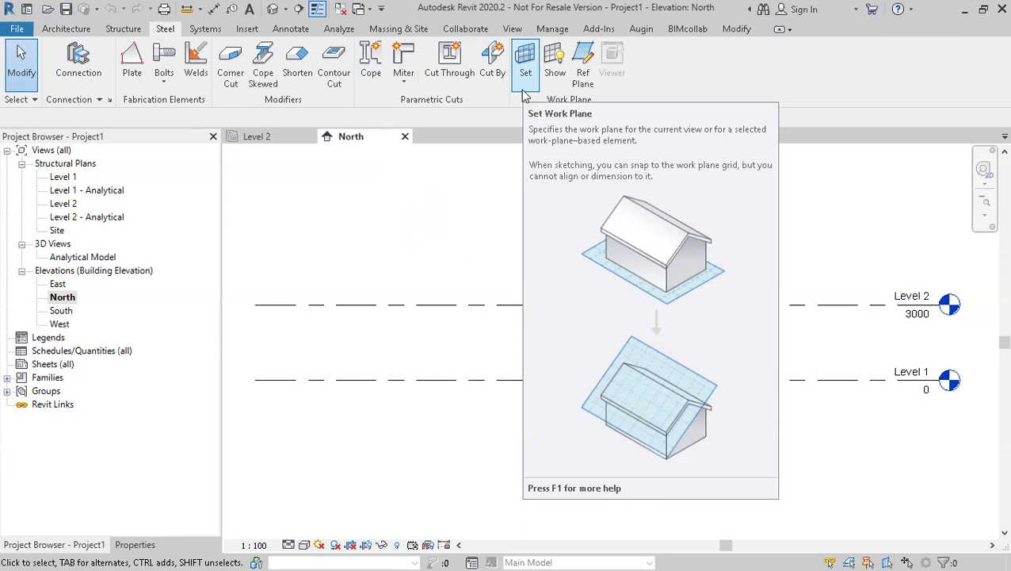
Step: Review the Systems tools including the electrical ones, and the Insert, Annotate, Analyze and Massing & Site tools
{"action": "left_click", "coordinate": [204, 32]}
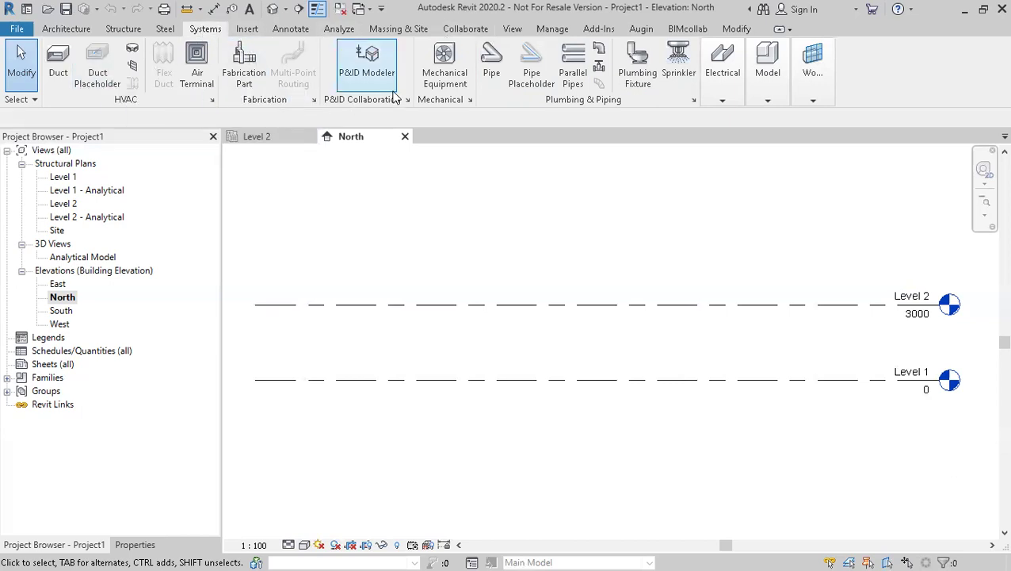
{"action": "left_click", "coordinate": [725, 94]}
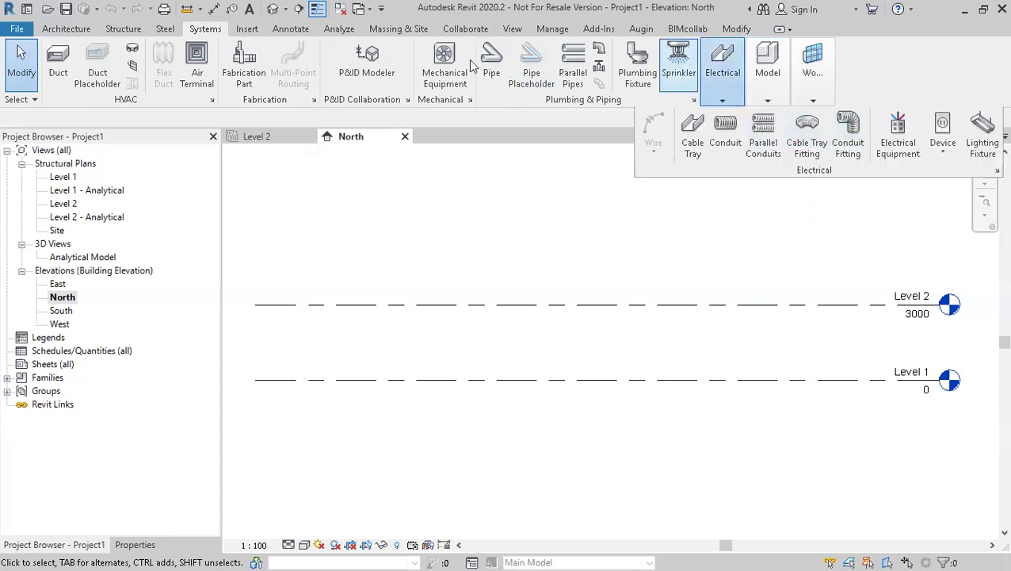
{"action": "left_click", "coordinate": [247, 30]}
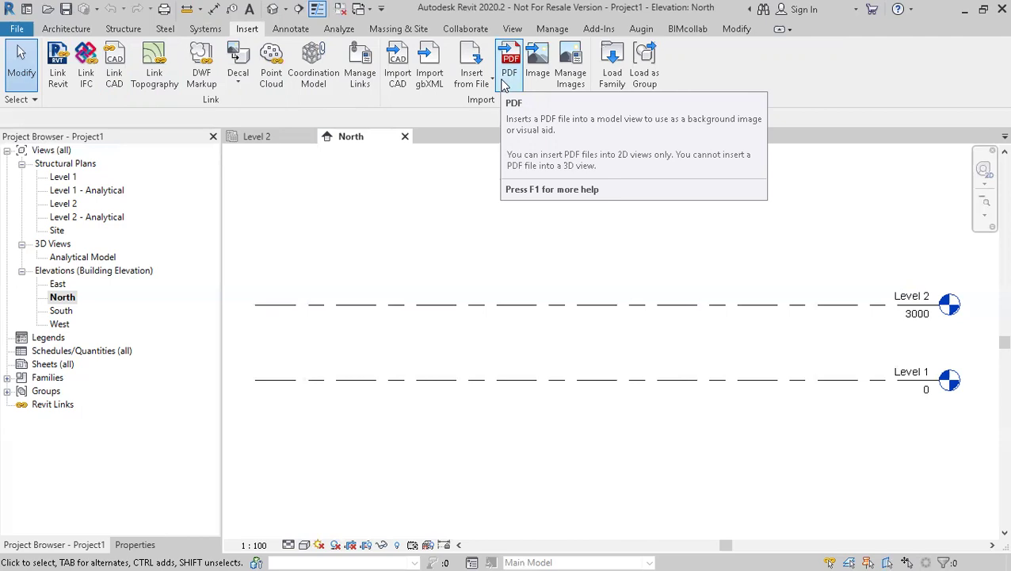
{"action": "left_click", "coordinate": [292, 30]}
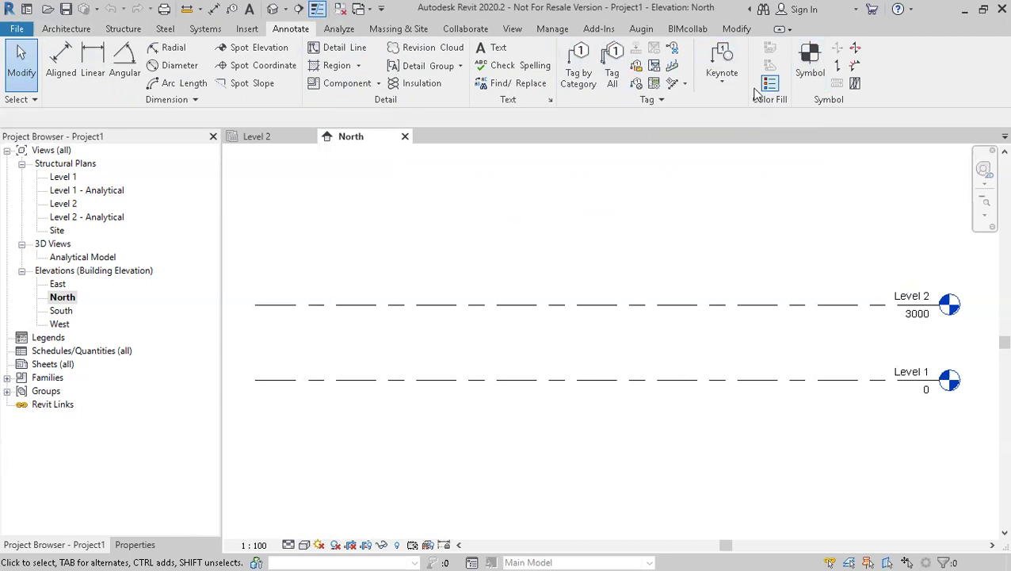
{"action": "left_click", "coordinate": [343, 29]}
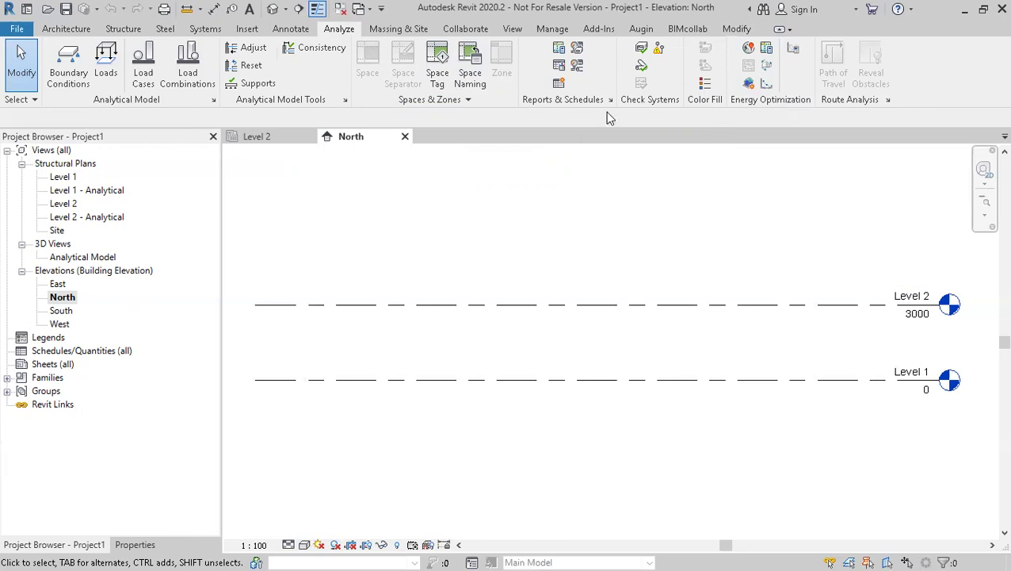
{"action": "left_click", "coordinate": [406, 30]}
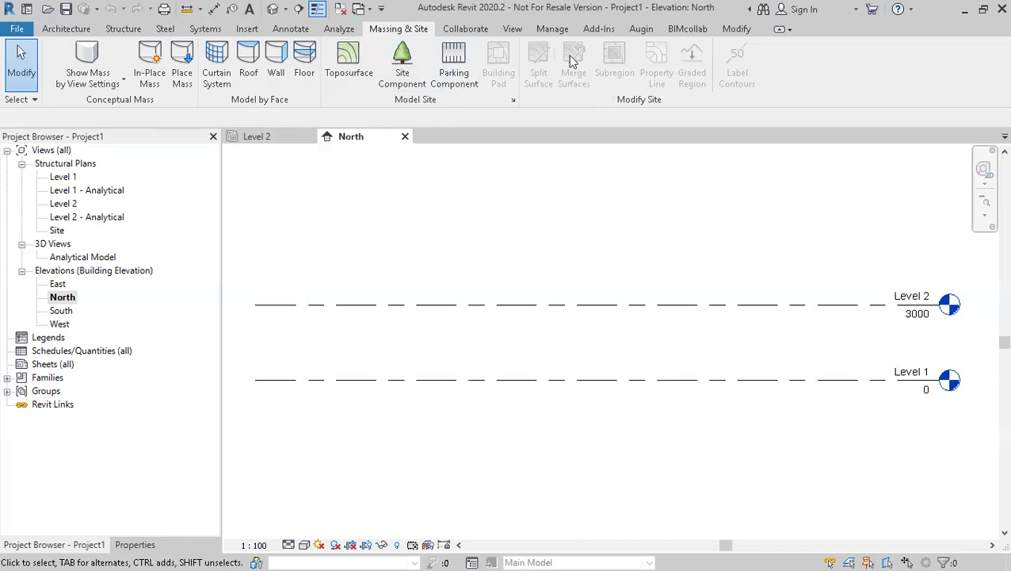
Step: Review the Collaborate, View, Manage, Add-Ins and Modify tools
{"action": "left_click", "coordinate": [466, 29]}
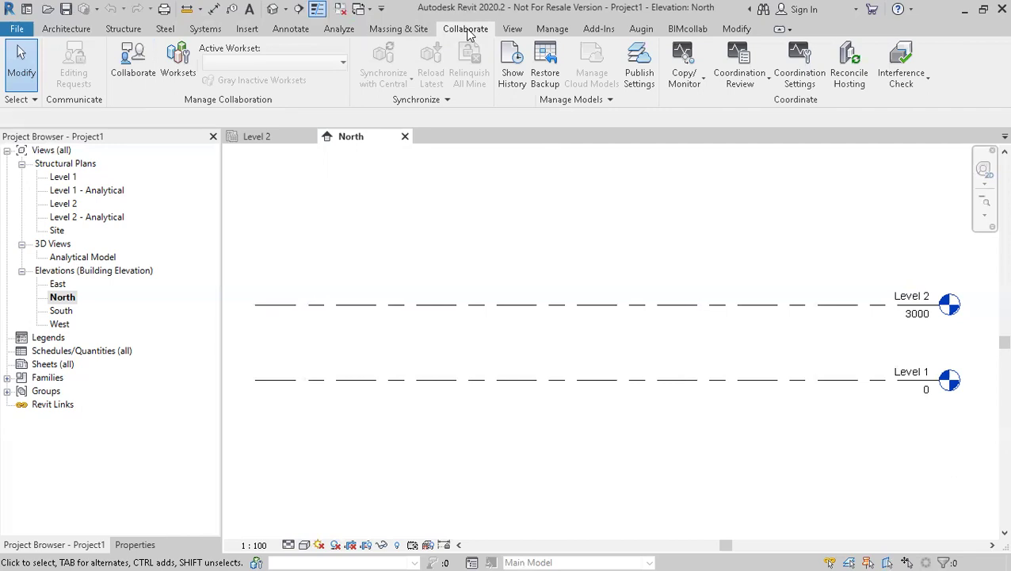
{"action": "left_click", "coordinate": [514, 29]}
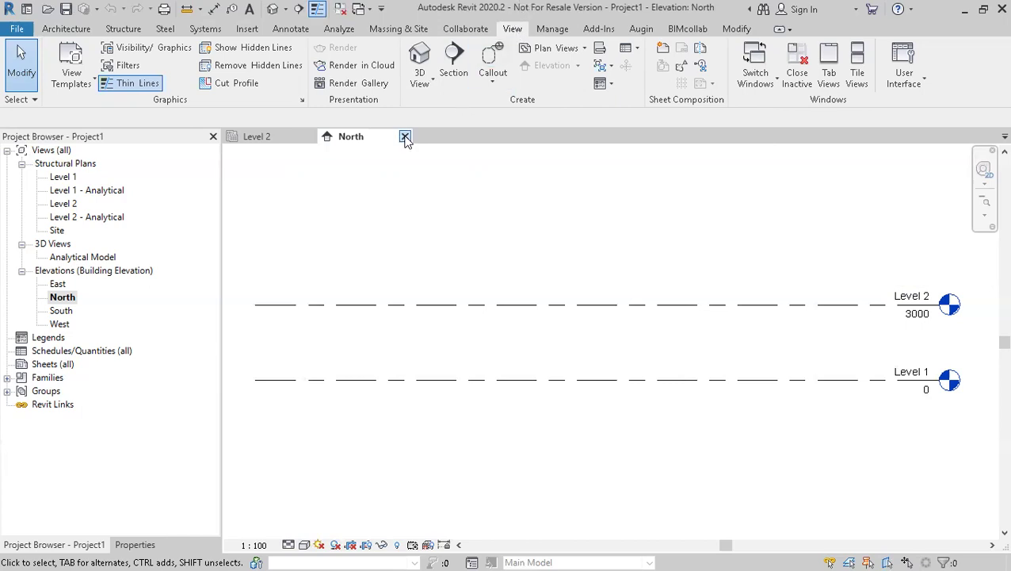
{"action": "left_click", "coordinate": [557, 32]}
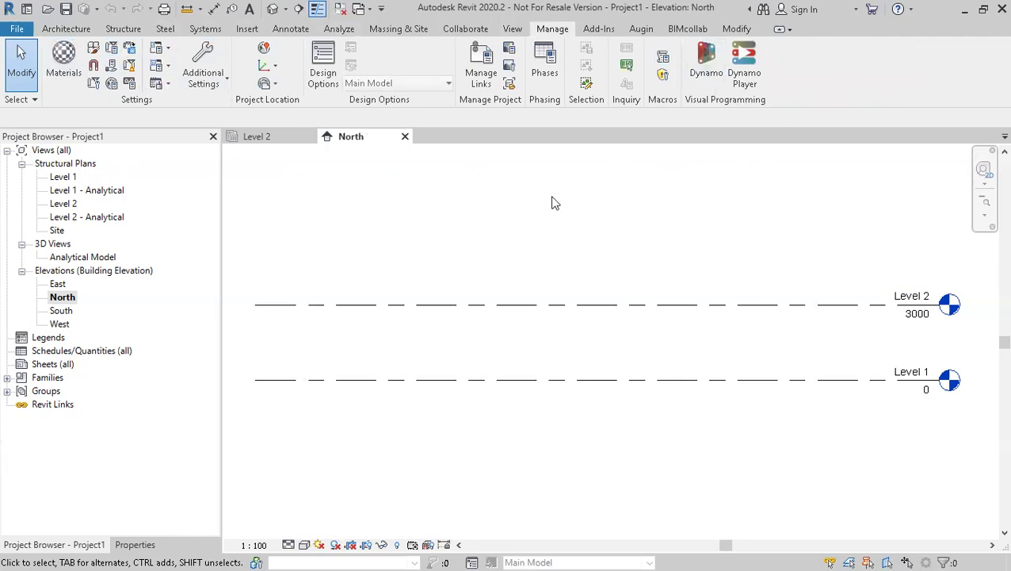
{"action": "left_click", "coordinate": [600, 30]}
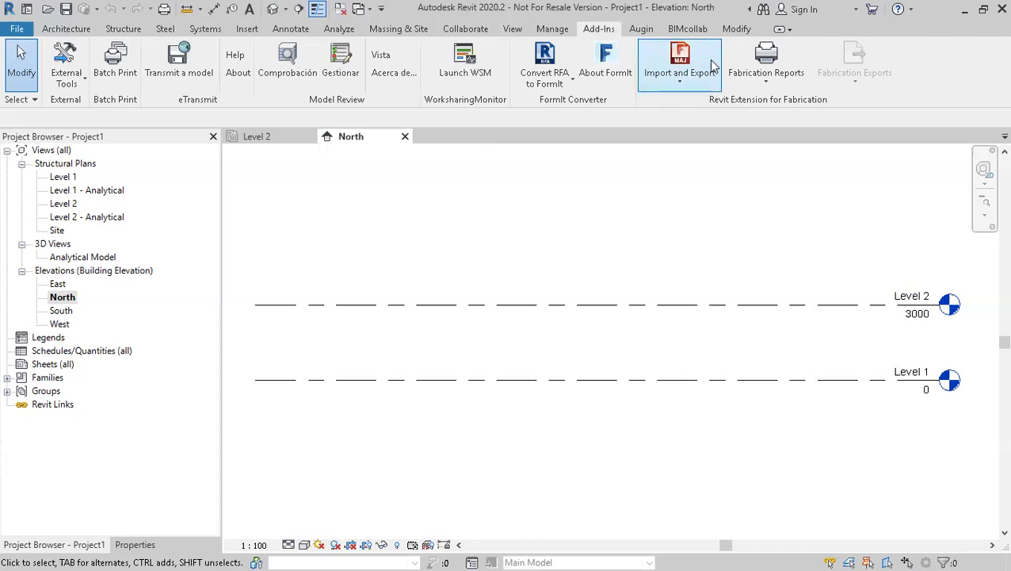
{"action": "left_click", "coordinate": [735, 30]}
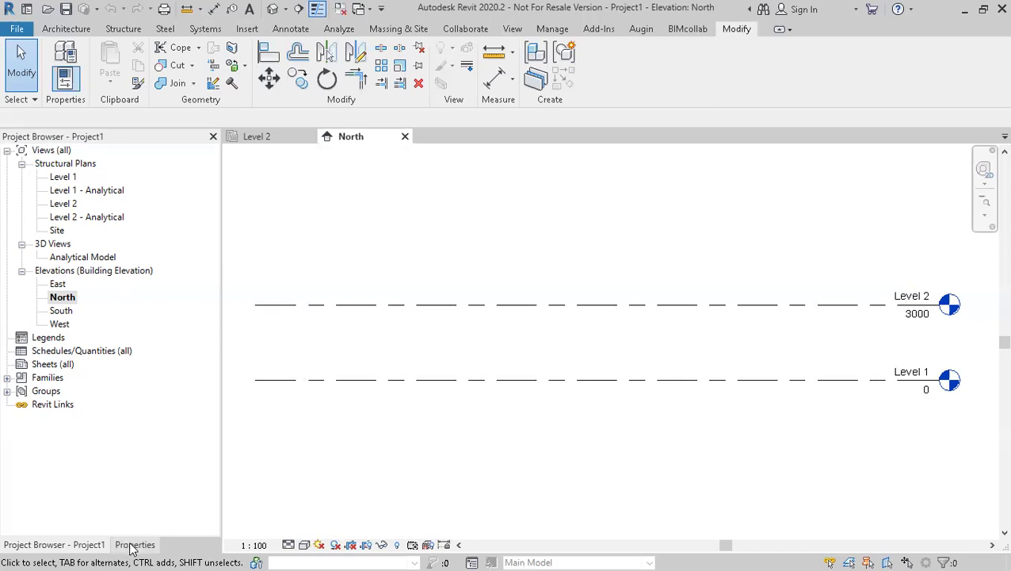
Step: Remove the Properties palette from the docked area, and detach the Project Browser and dock it back
{"action": "left_click_drag", "start_coordinate": [130, 543], "coordinate": [167, 147]}
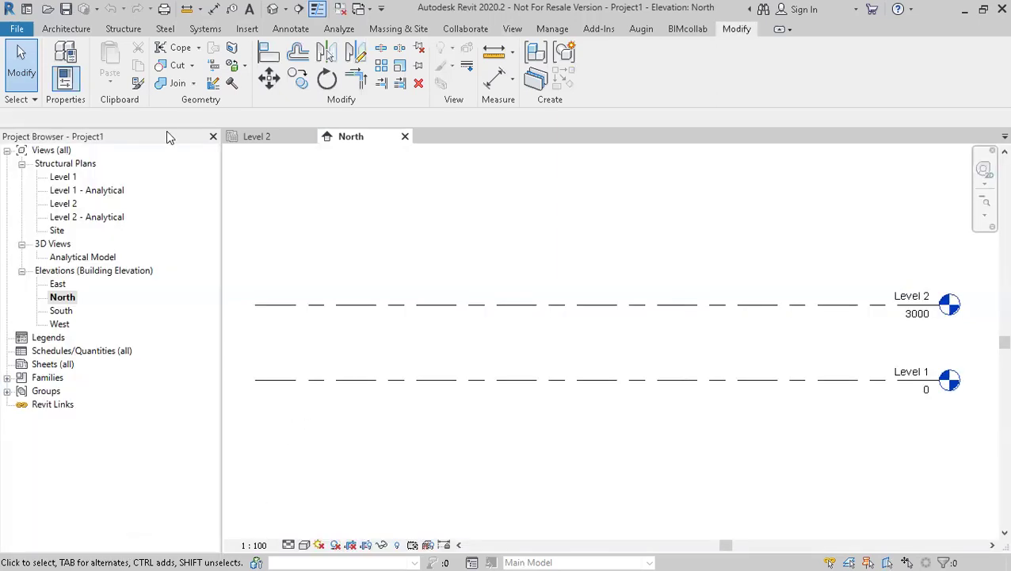
{"action": "left_click", "coordinate": [212, 136]}
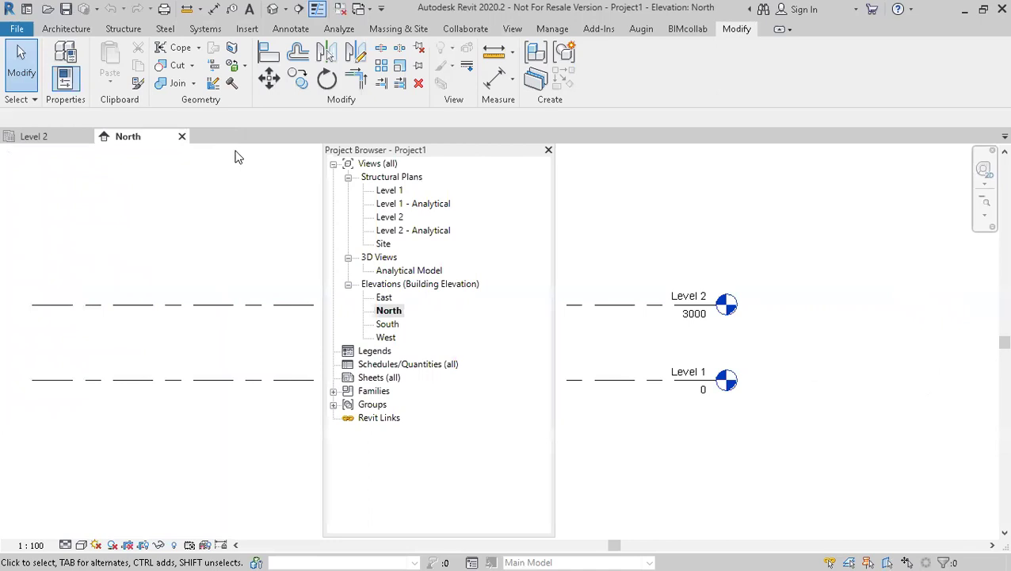
{"action": "left_click_drag", "start_coordinate": [235, 150], "coordinate": [189, 150]}
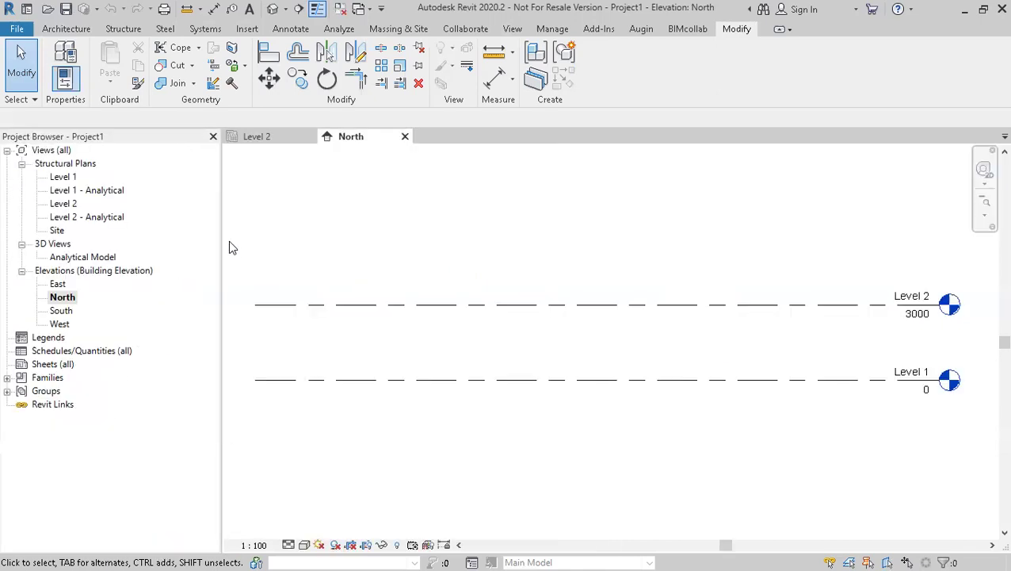
Step: Show the Properties palette again and check the properties of the structural plans and the Analytical Model 3D view
{"action": "left_click", "coordinate": [68, 80]}
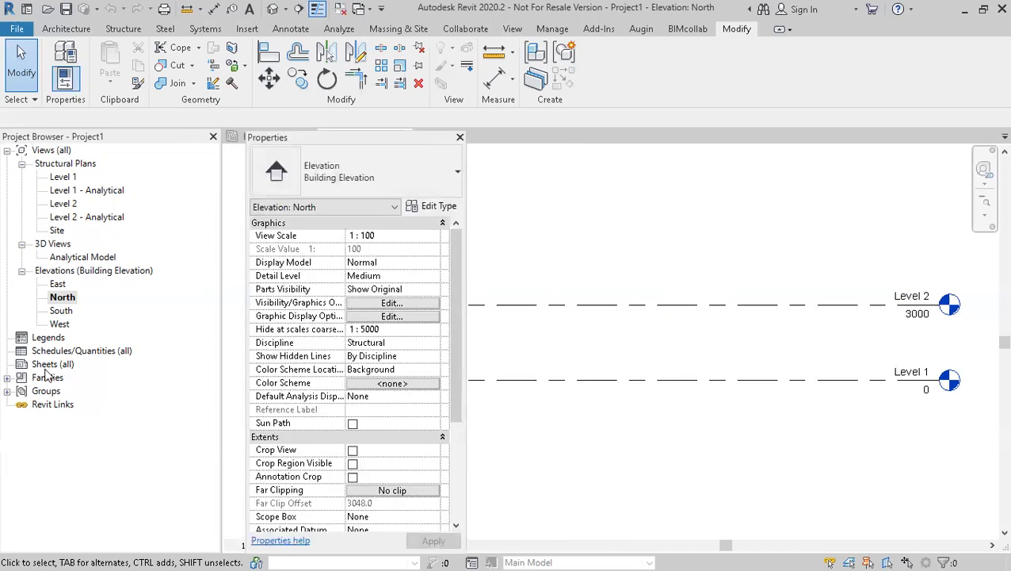
{"action": "left_click", "coordinate": [68, 179]}
{"action": "left_click", "coordinate": [75, 192]}
{"action": "left_click", "coordinate": [74, 203]}
{"action": "left_click", "coordinate": [68, 258]}
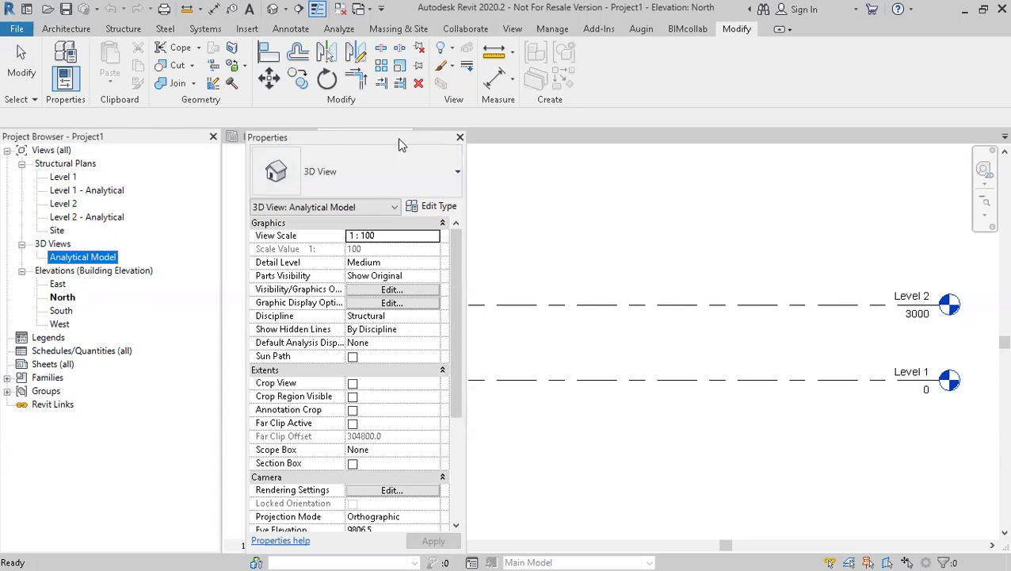
Step: Dock the Properties palette together with the Project Browser and look through the Analytical Model view's properties
{"action": "left_click_drag", "start_coordinate": [386, 141], "coordinate": [164, 142]}
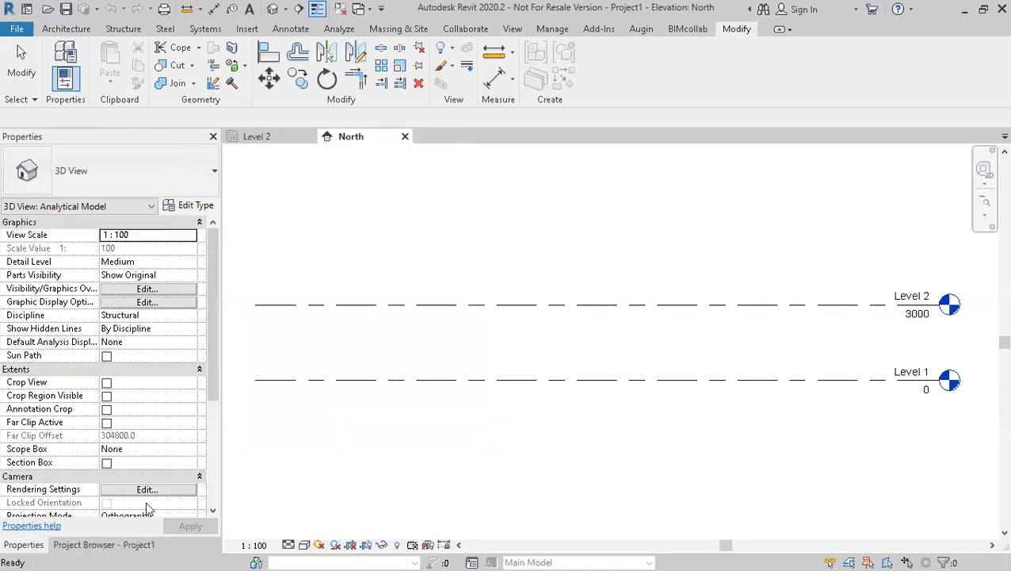
{"action": "left_click_drag", "start_coordinate": [211, 366], "coordinate": [201, 491]}
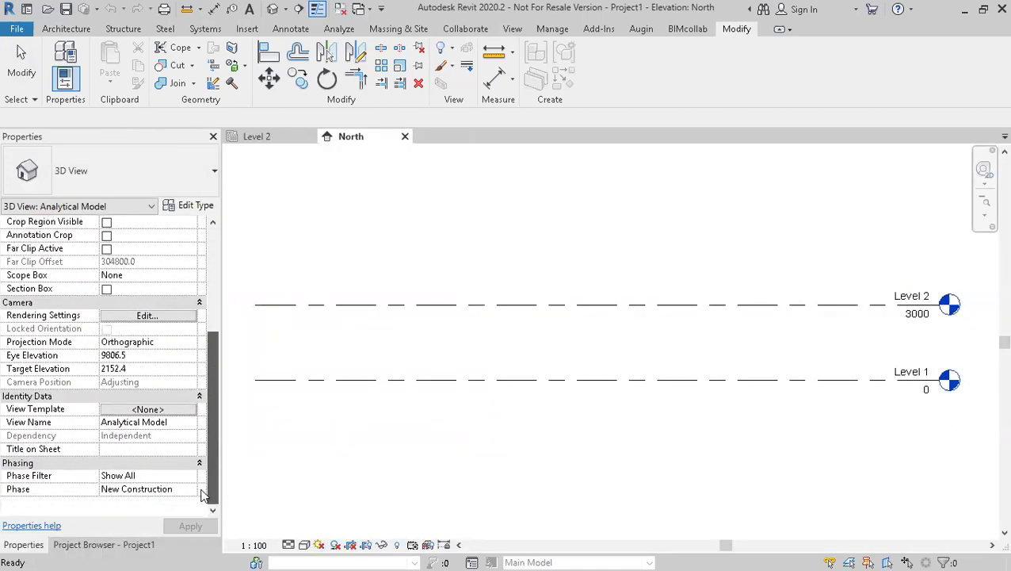
{"action": "left_click_drag", "start_coordinate": [222, 367], "coordinate": [220, 266]}
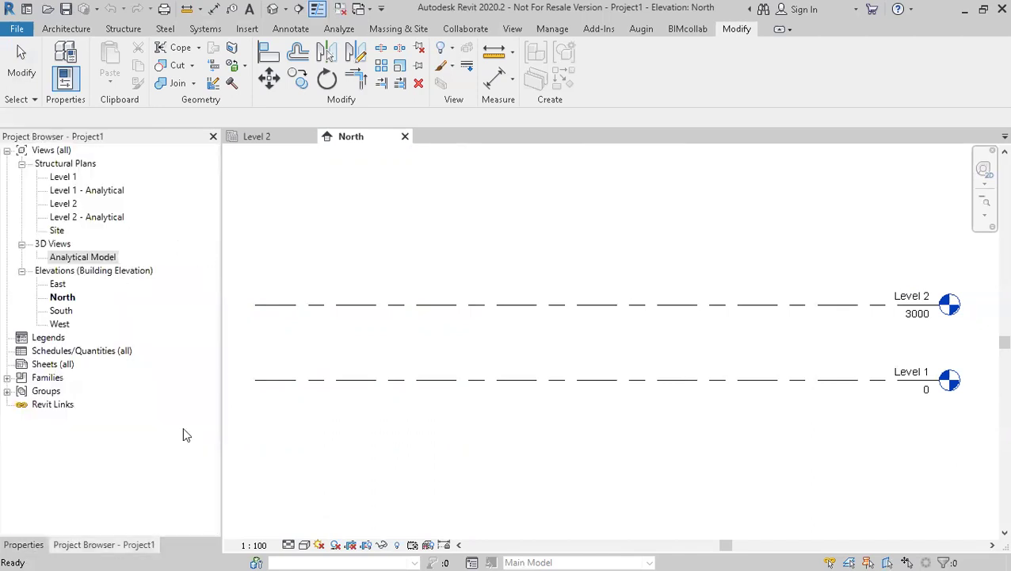
{"action": "left_click", "coordinate": [24, 546]}
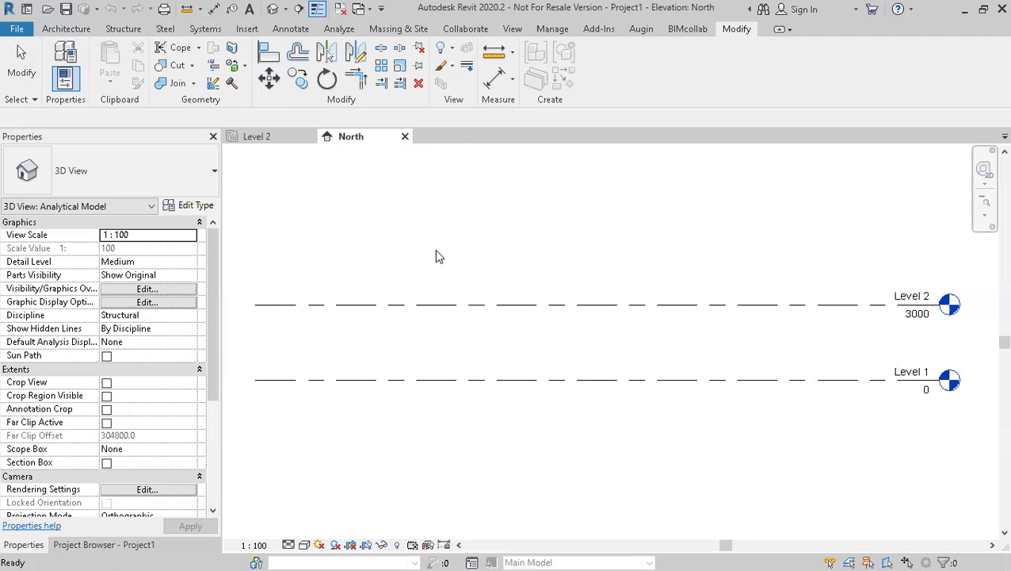
Step: Compare the North elevation's view properties with the properties of the Level 2 line
{"action": "left_click", "coordinate": [553, 312]}
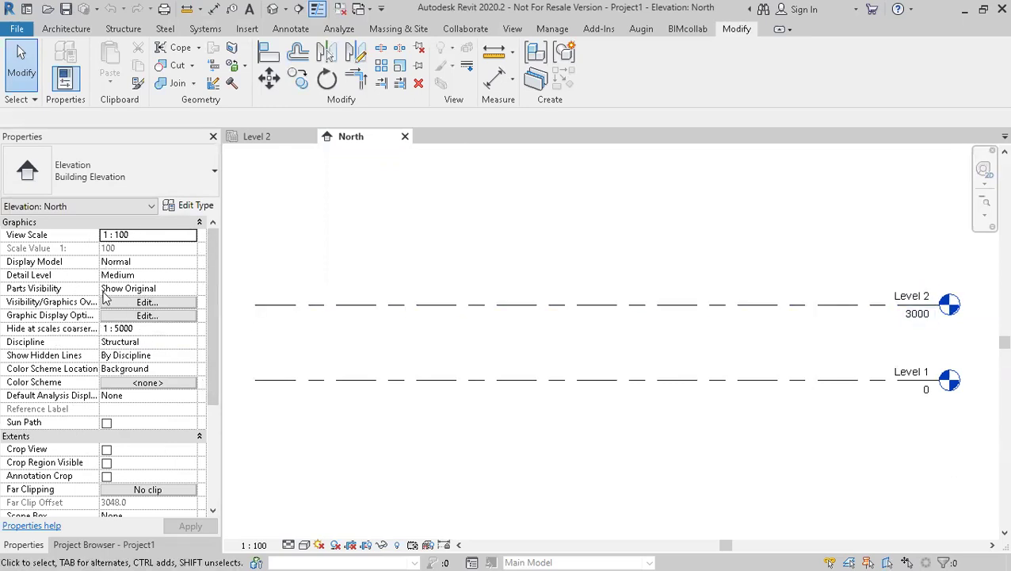
{"action": "left_click", "coordinate": [359, 308]}
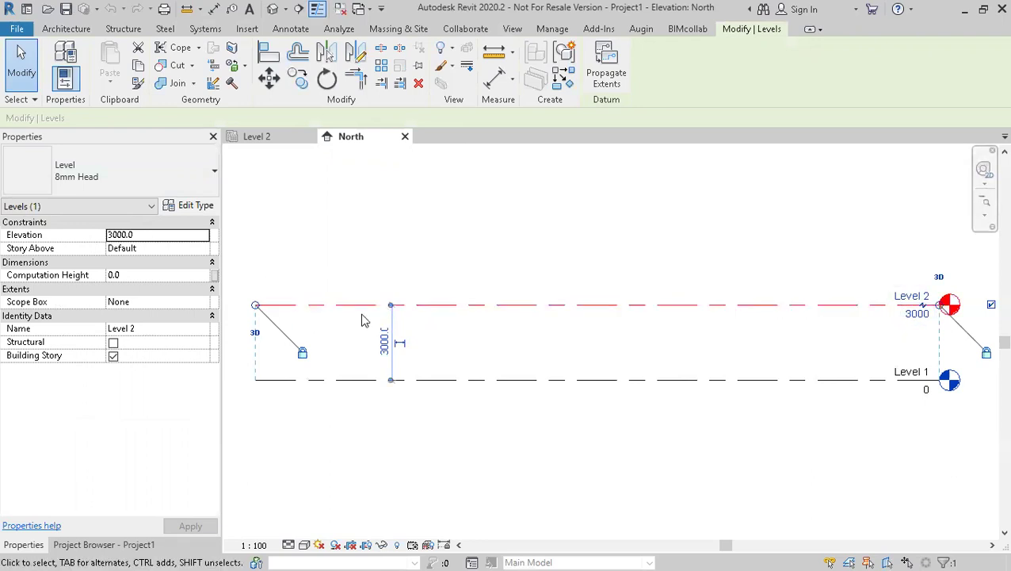
{"action": "left_click", "coordinate": [521, 241]}
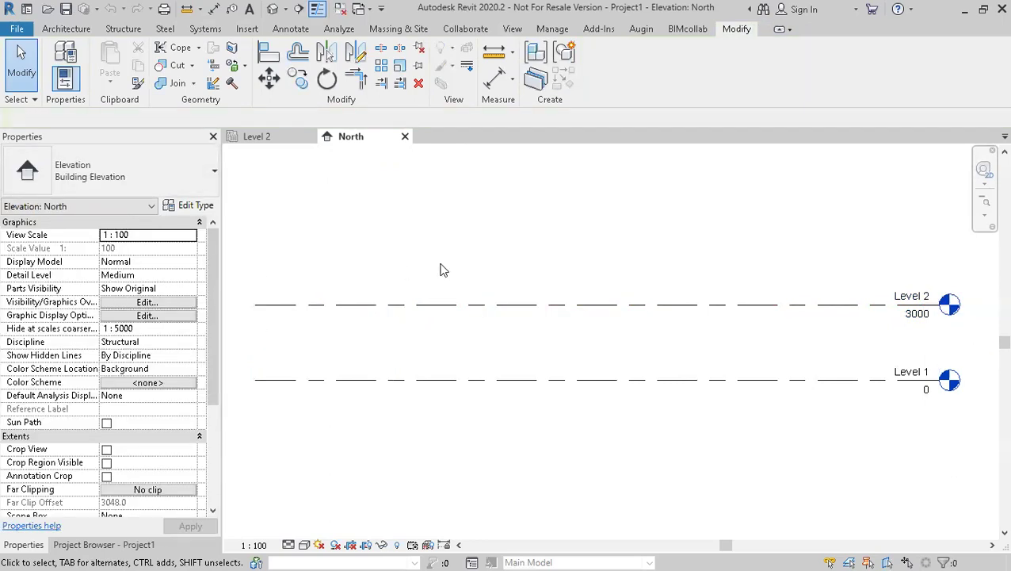
{"action": "middle_click_drag", "start_coordinate": [440, 268], "coordinate": [453, 286]}
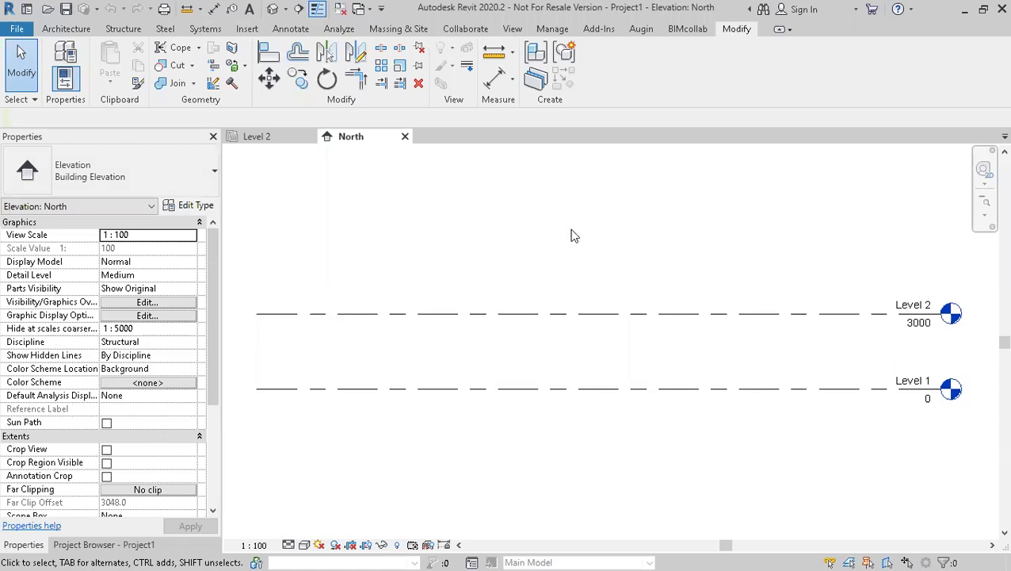
{"action": "middle_click_drag", "start_coordinate": [626, 295], "coordinate": [622, 313]}
{"action": "mouse_move", "coordinate": [717, 287]}
{"action": "middle_mouse_down"}
{"action": "mouse_move", "coordinate": [726, 284]}
{"action": "mouse_move", "coordinate": [716, 300]}
{"action": "mouse_move", "coordinate": [710, 279]}
{"action": "middle_mouse_up"}
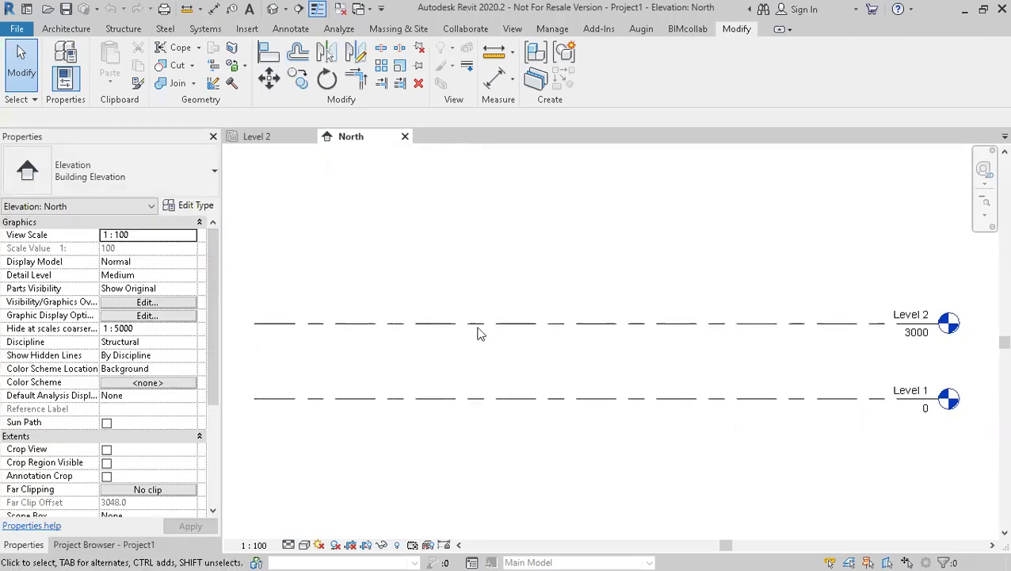
Step: Open the Level 1 structural plan and the Analytical Model 3D view from the Project Browser and compare them
{"action": "left_click", "coordinate": [119, 546]}
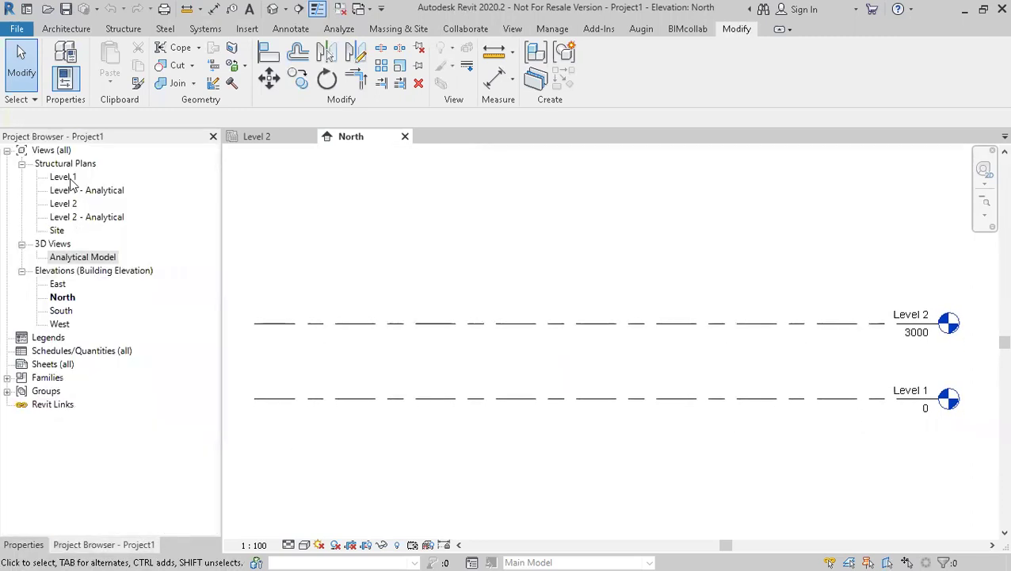
{"action": "double_click", "coordinate": [64, 177]}
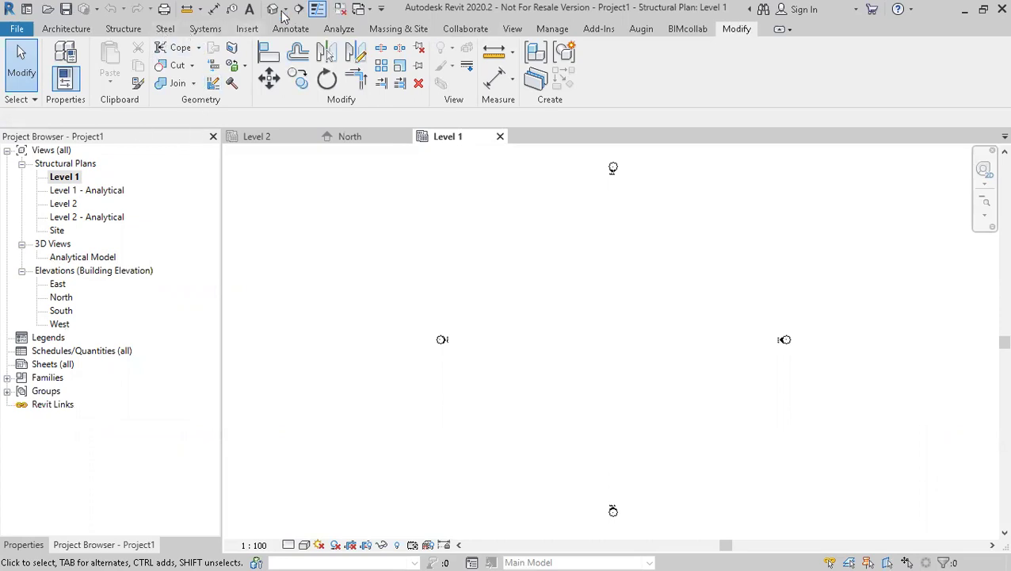
{"action": "double_click", "coordinate": [83, 257]}
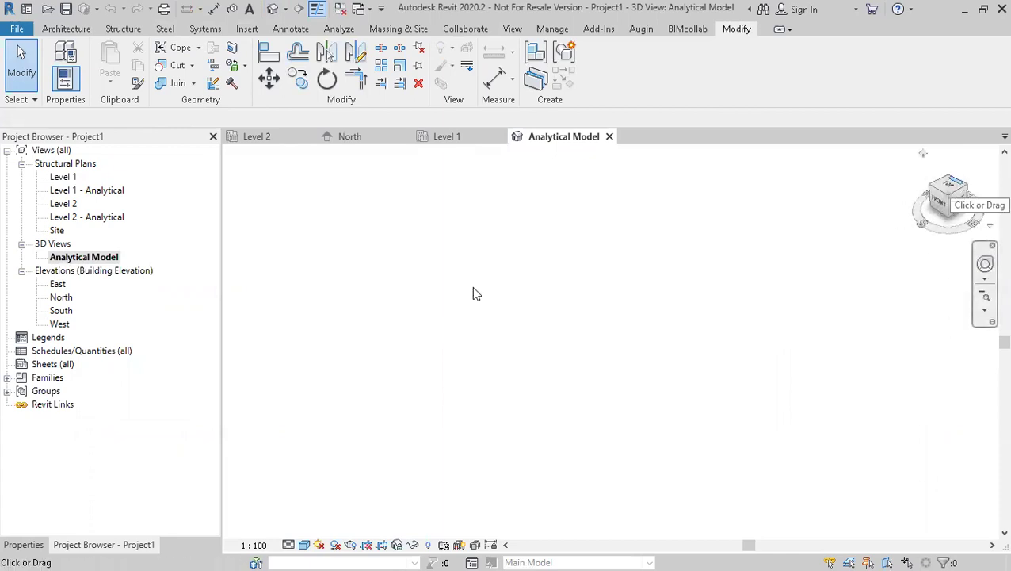
{"action": "double_click", "coordinate": [57, 178]}
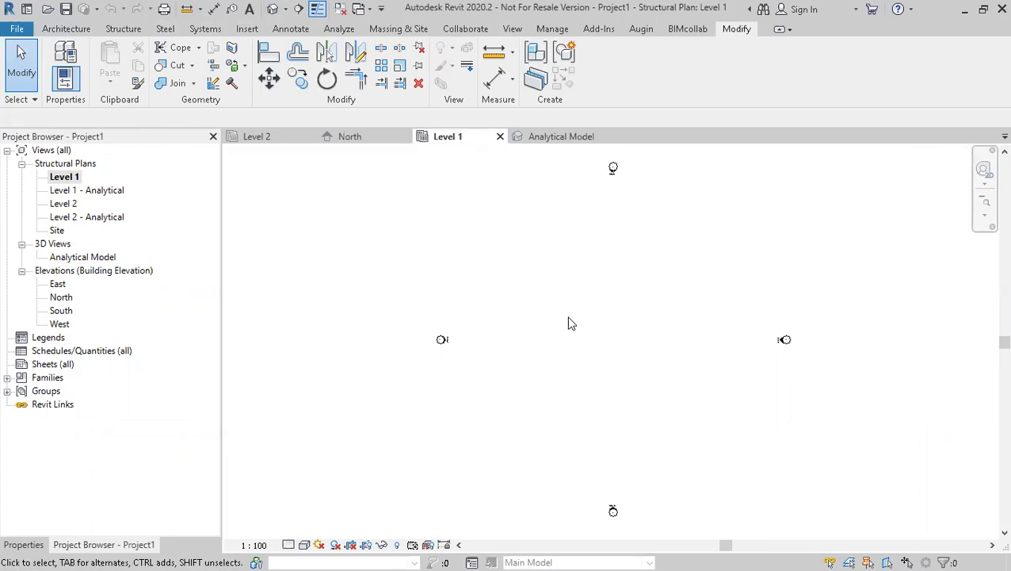
{"action": "left_click", "coordinate": [95, 263]}
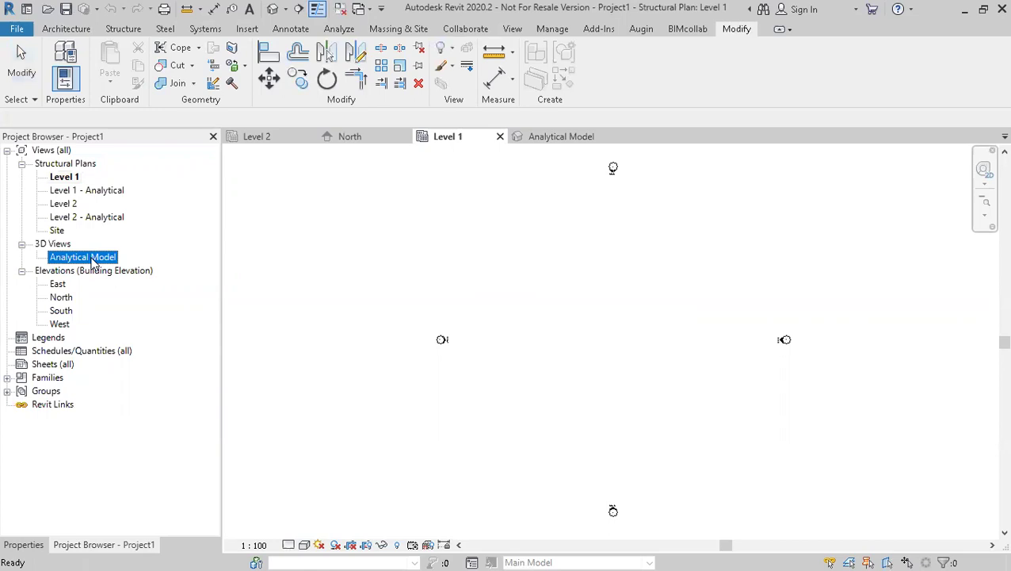
Step: Create the default 3D view and inspect the levels in it
{"action": "left_click", "coordinate": [275, 11]}
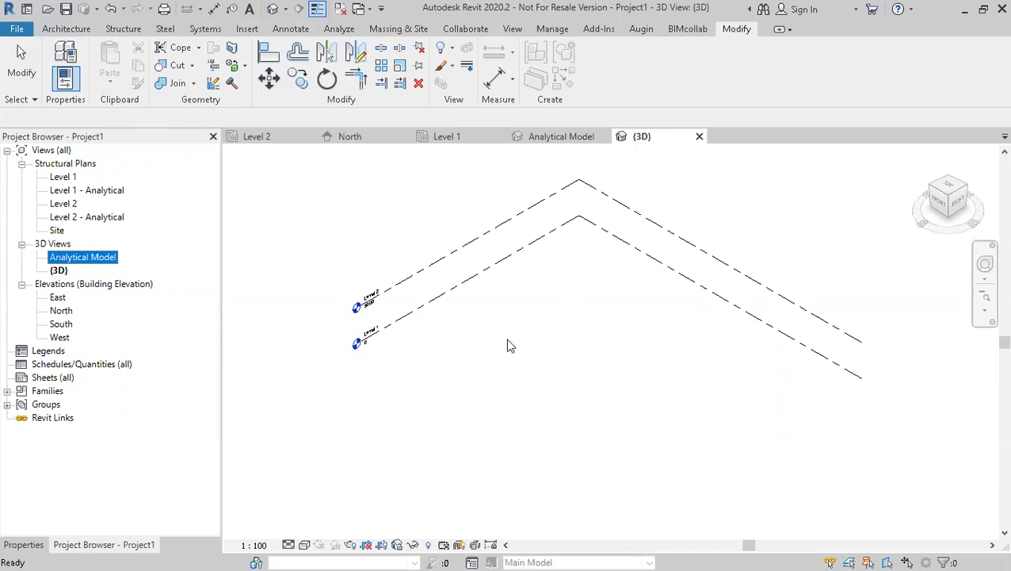
{"action": "left_click", "coordinate": [603, 314]}
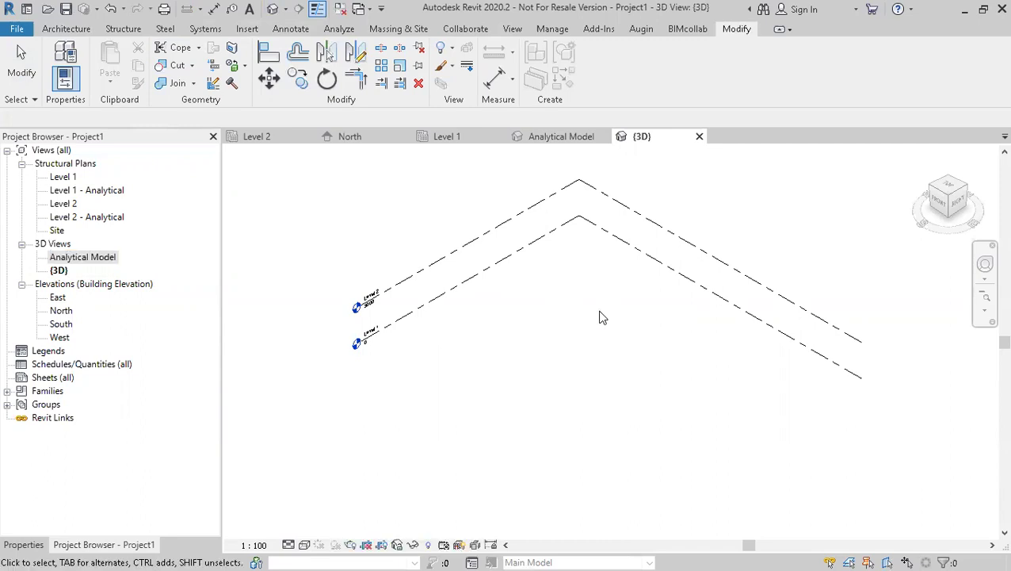
{"action": "middle_click_drag", "start_coordinate": [607, 325], "coordinate": [611, 381]}
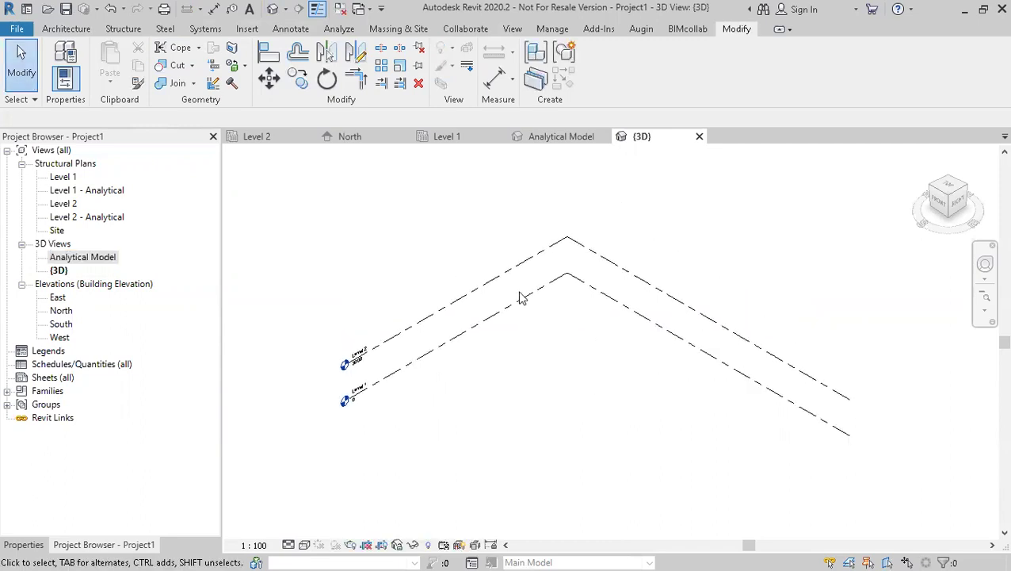
Step: Go through the open North, Level 2, Level 1 and Analytical Model views, returning to the default 3D view
{"action": "left_click", "coordinate": [346, 136]}
{"action": "left_click", "coordinate": [260, 136]}
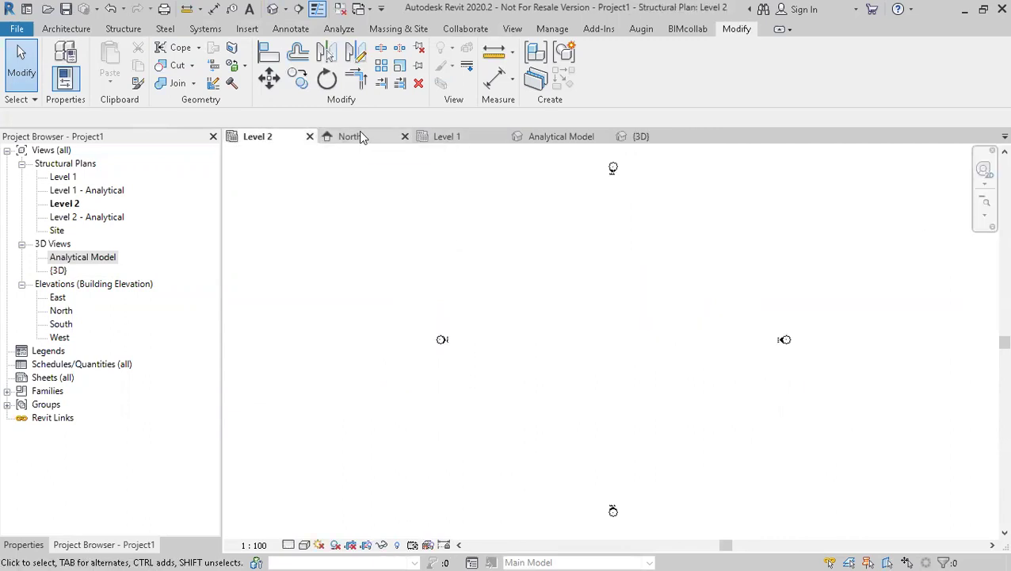
{"action": "left_click", "coordinate": [359, 135]}
{"action": "left_click", "coordinate": [455, 137]}
{"action": "left_click", "coordinate": [555, 137]}
{"action": "left_click", "coordinate": [641, 137]}
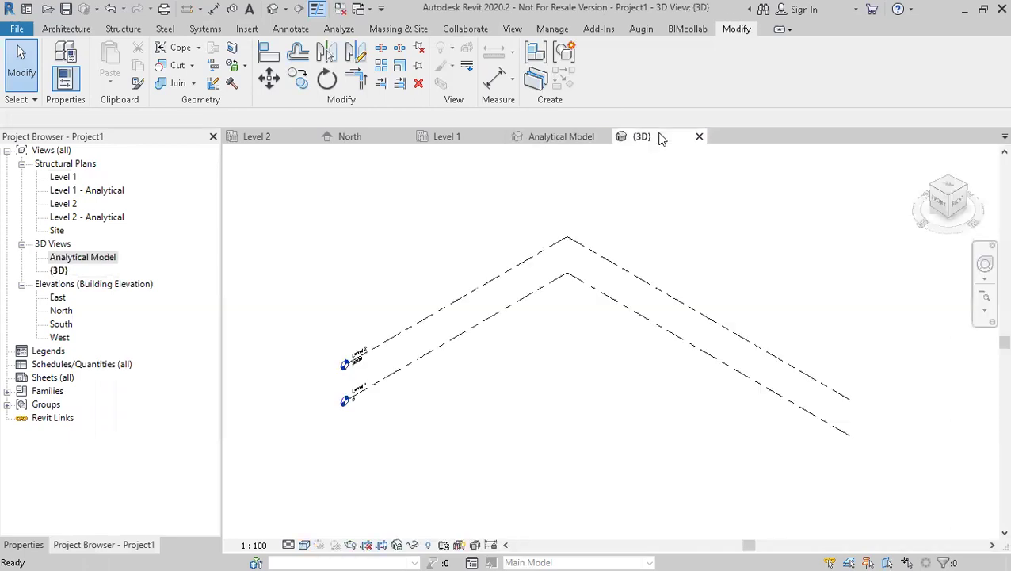
Step: Go through the open views to Level 2, check the list of open views, and return to the default 3D view
{"action": "left_click", "coordinate": [535, 138]}
{"action": "left_click", "coordinate": [451, 138]}
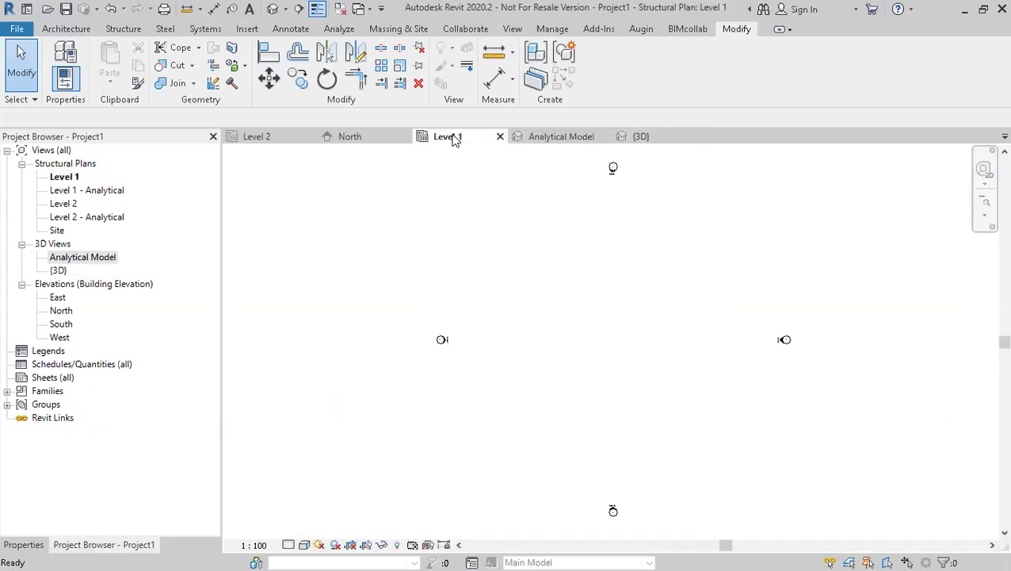
{"action": "left_click", "coordinate": [357, 137]}
{"action": "left_click", "coordinate": [268, 137]}
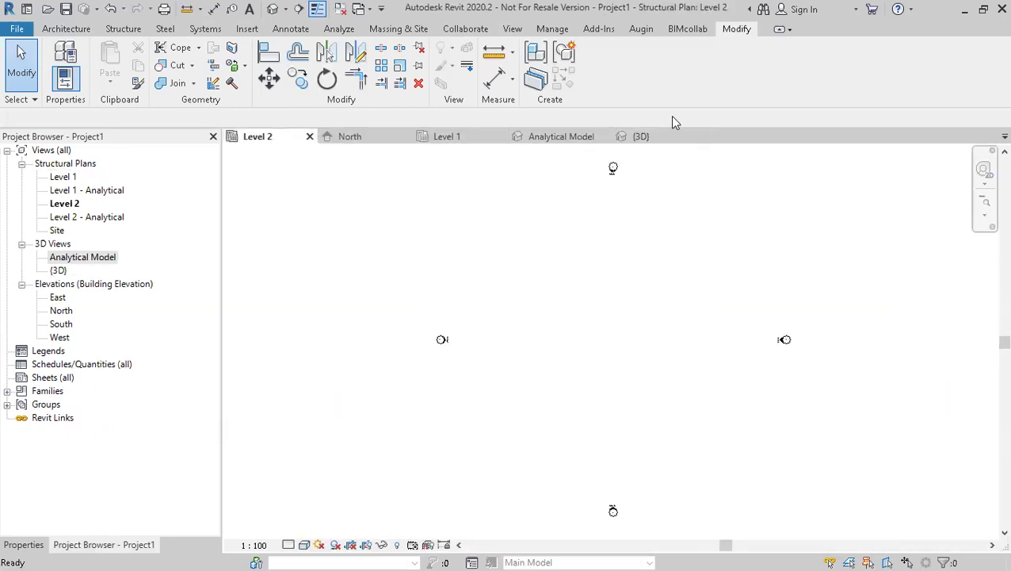
{"action": "left_click", "coordinate": [1005, 136]}
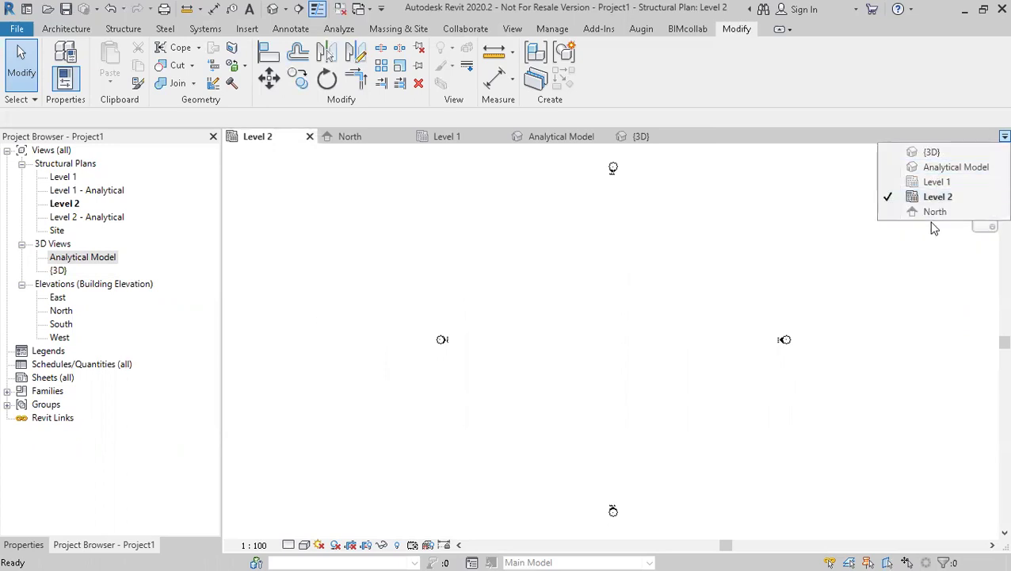
{"action": "left_click", "coordinate": [734, 257]}
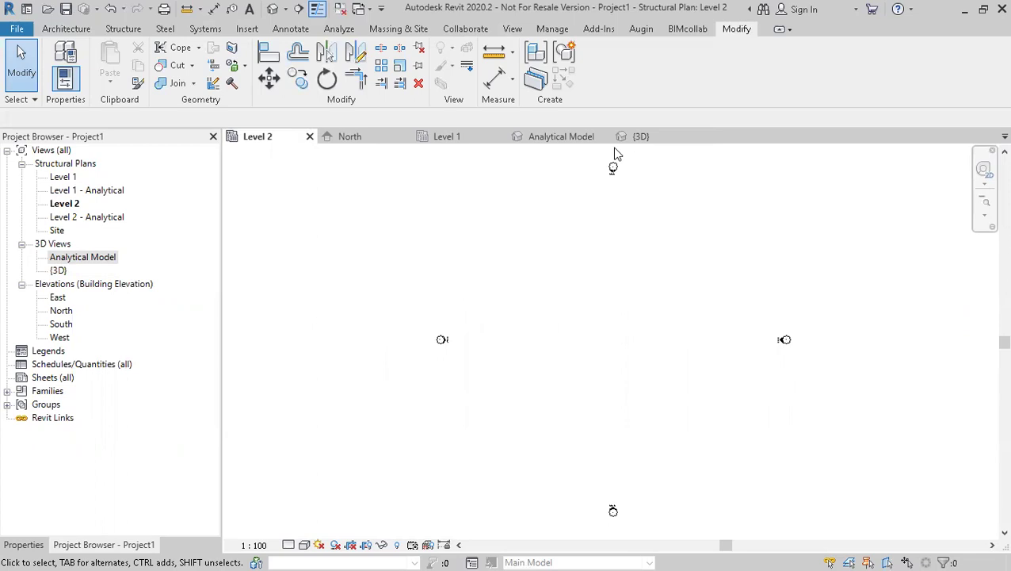
{"action": "left_click", "coordinate": [637, 138]}
{"action": "middle_click_drag", "start_coordinate": [643, 274], "coordinate": [668, 283]}
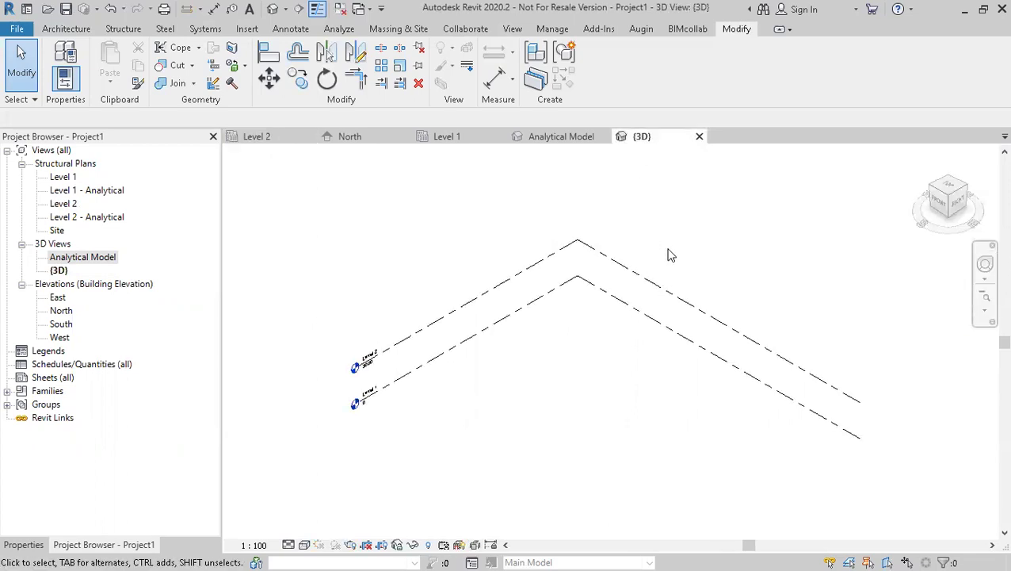
{"action": "middle_click_drag", "start_coordinate": [668, 255], "coordinate": [706, 266]}
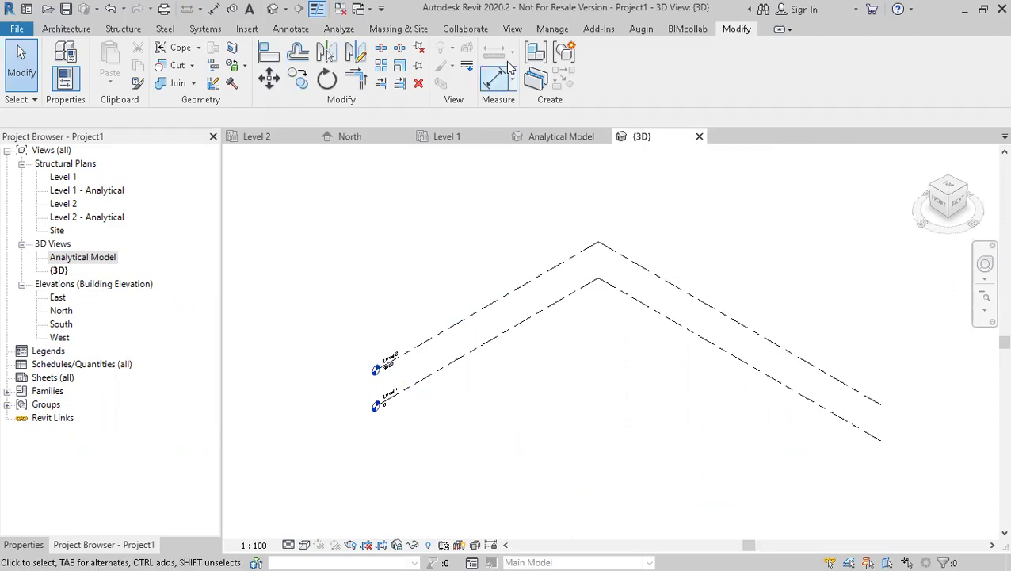
Step: Use Switch Windows to visit the North, Level 2 and default 3D views, and compare the latter with the Analytical Model view
{"action": "left_click", "coordinate": [513, 30]}
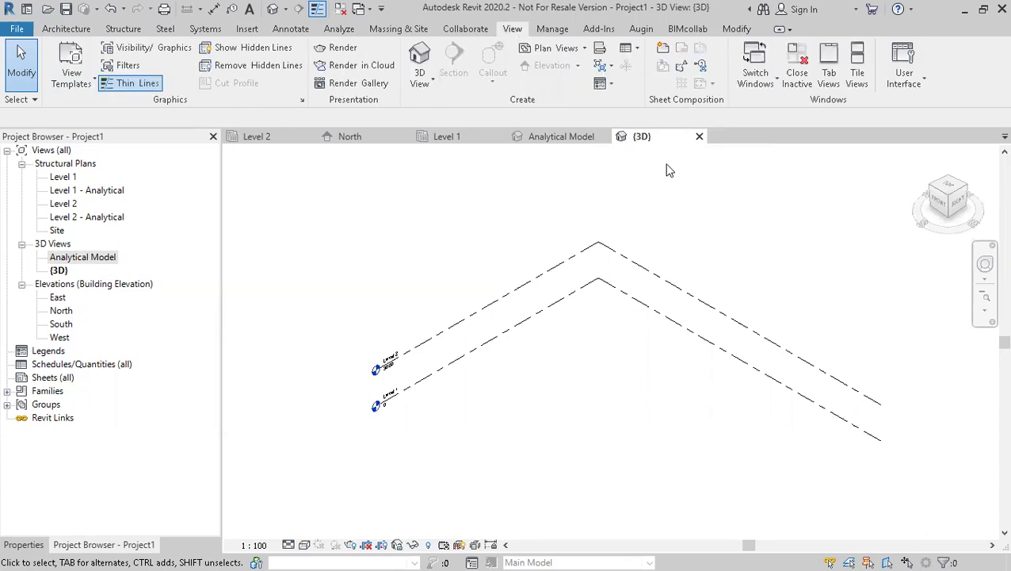
{"action": "left_click", "coordinate": [755, 69]}
{"action": "left_click", "coordinate": [798, 137]}
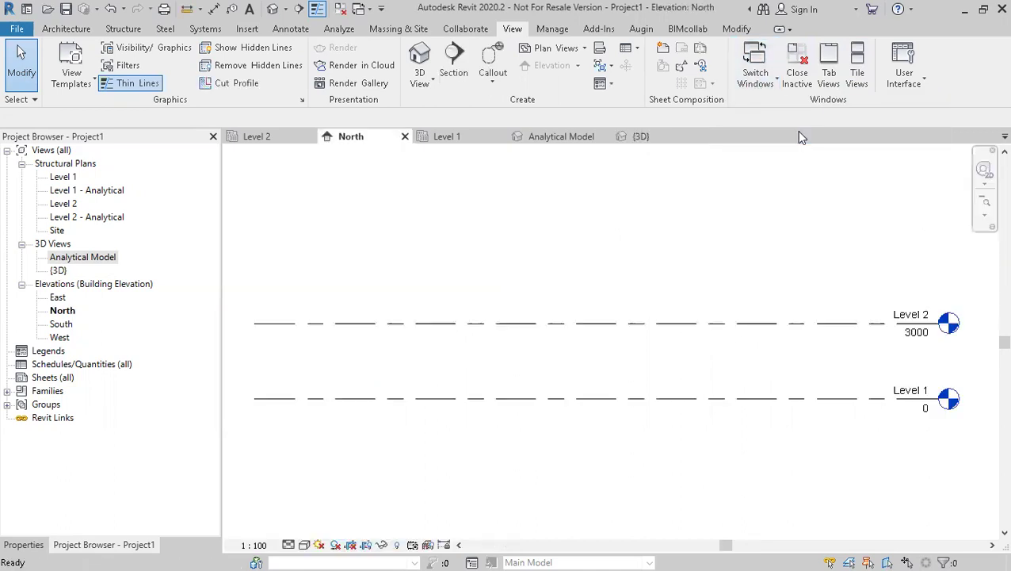
{"action": "left_click", "coordinate": [755, 70]}
{"action": "left_click", "coordinate": [779, 136]}
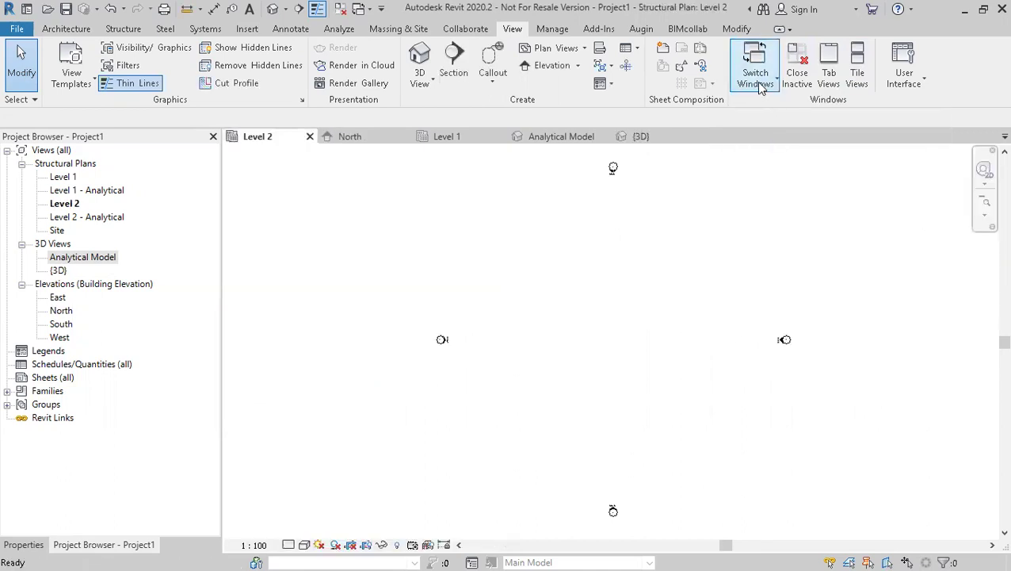
{"action": "left_click", "coordinate": [755, 70]}
{"action": "left_click", "coordinate": [773, 137]}
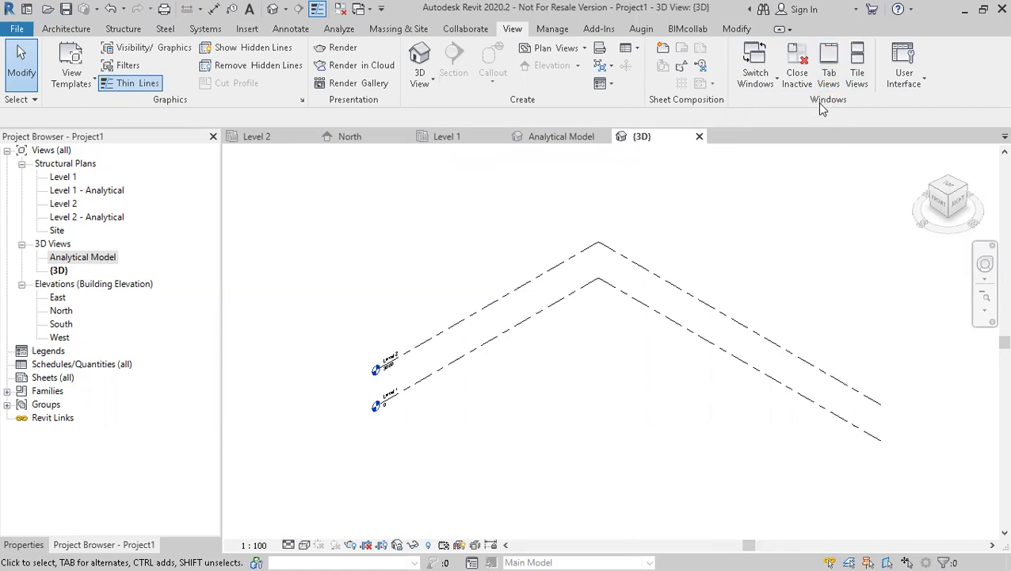
{"action": "left_click", "coordinate": [567, 138]}
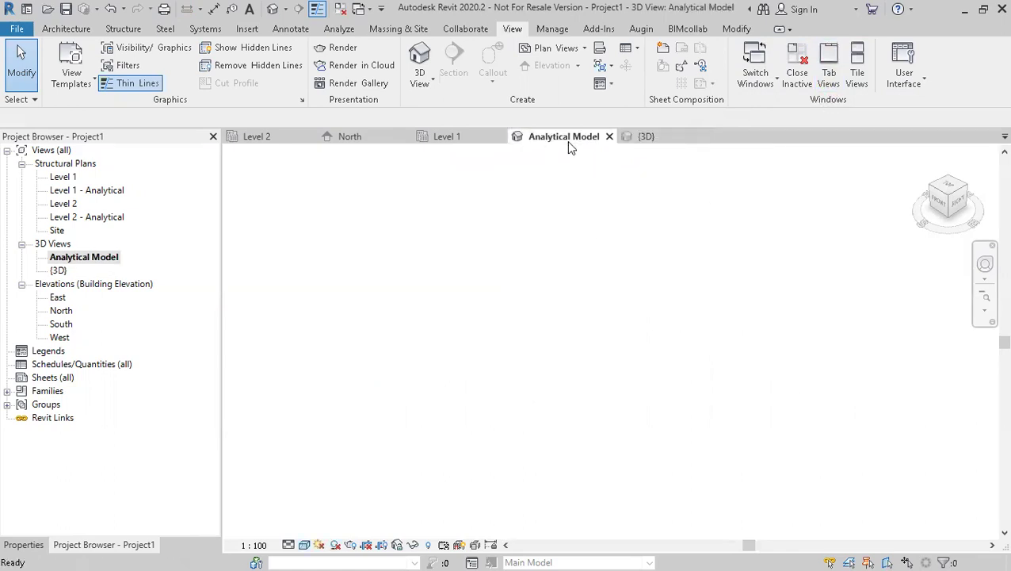
{"action": "left_click", "coordinate": [648, 137]}
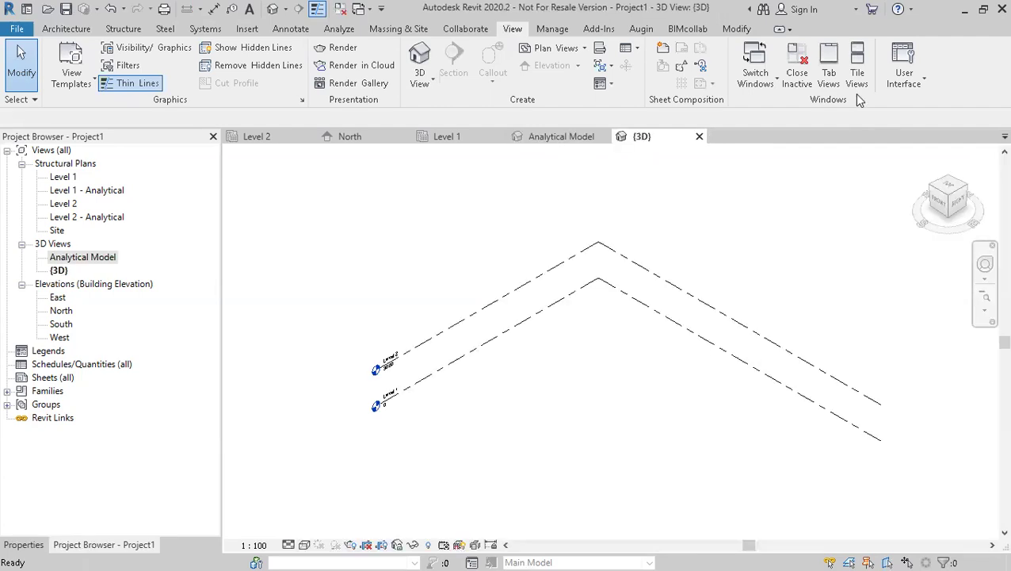
Step: Try the tiled and tabbed arrangements of the open views, and close all inactive views except the default 3D view
{"action": "left_click", "coordinate": [858, 78]}
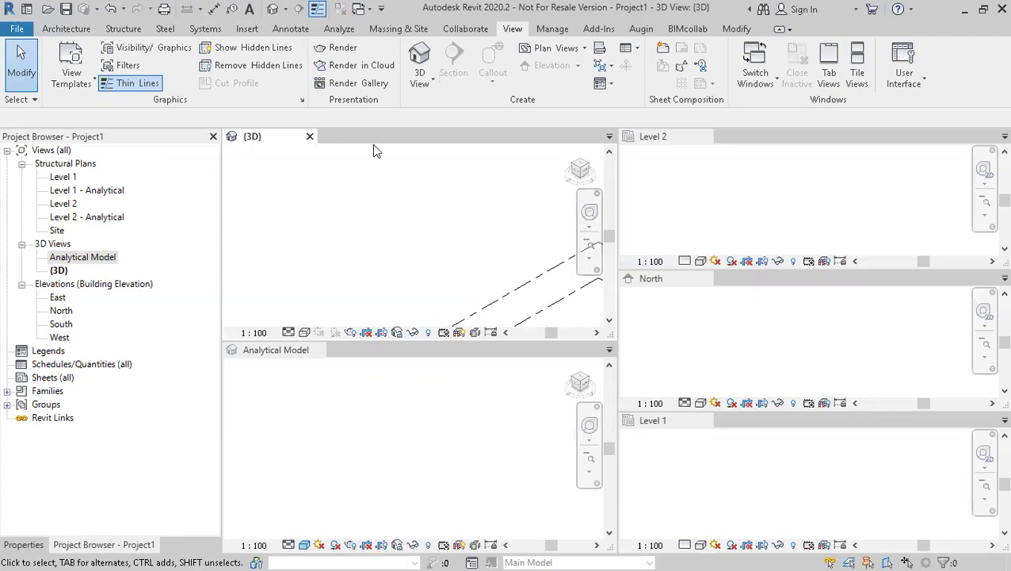
{"action": "left_click", "coordinate": [835, 72]}
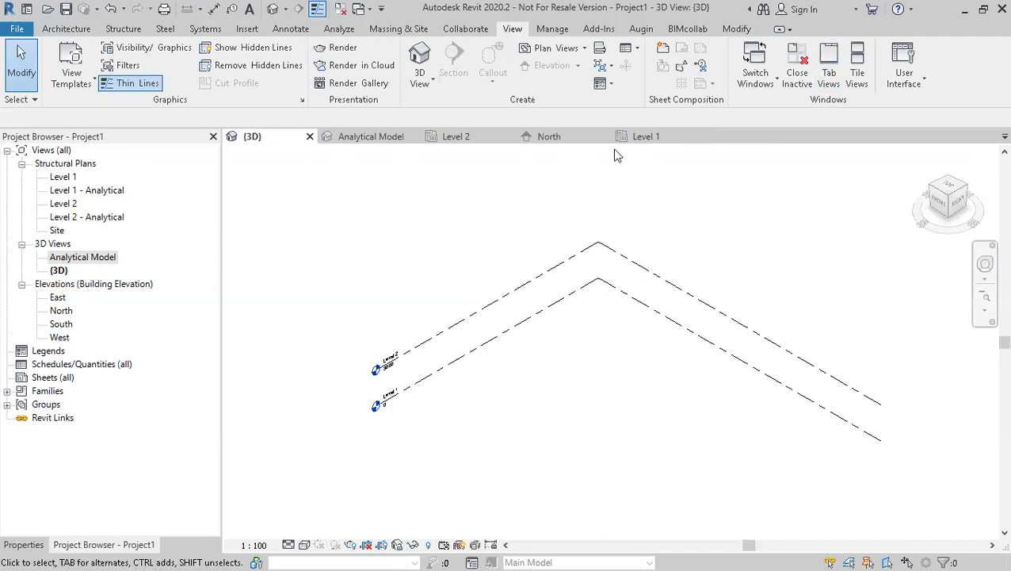
{"action": "left_click", "coordinate": [804, 79]}
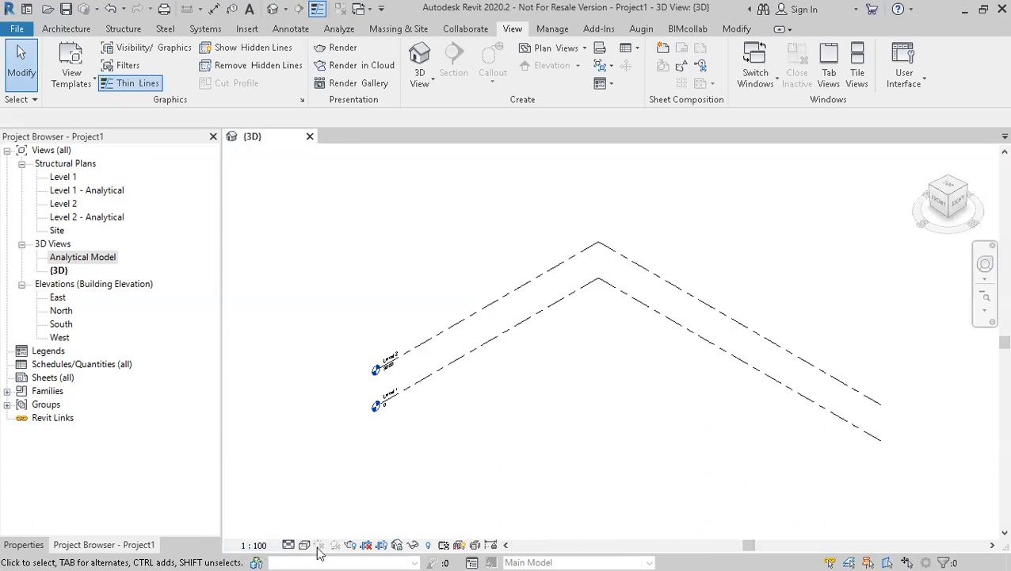
Step: Look through the scale, detail level and visual style options of the default 3D view
{"action": "left_click", "coordinate": [255, 545]}
{"action": "left_click", "coordinate": [288, 545]}
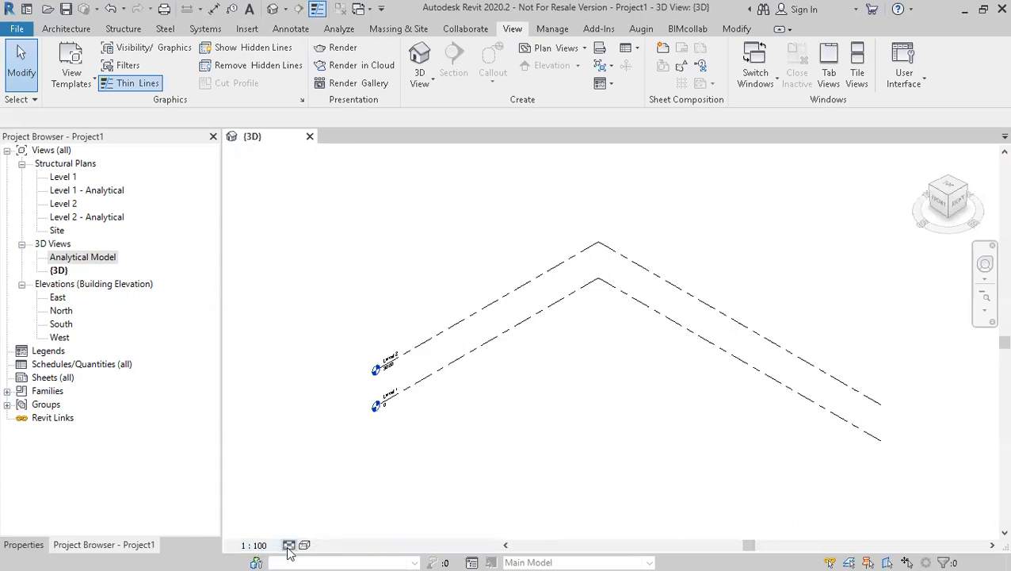
{"action": "left_click", "coordinate": [289, 545]}
{"action": "left_click", "coordinate": [307, 529]}
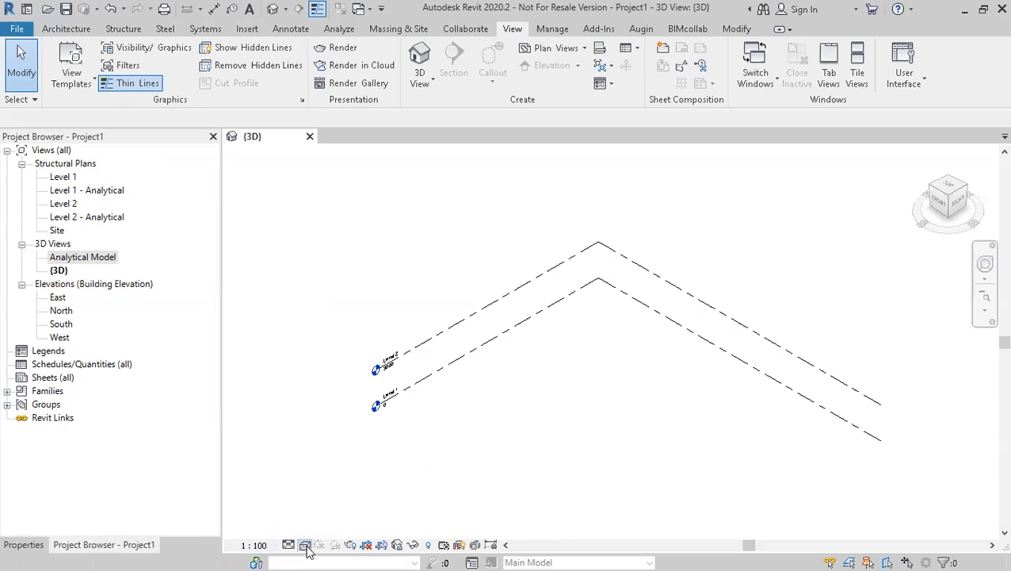
{"action": "left_click", "coordinate": [305, 546]}
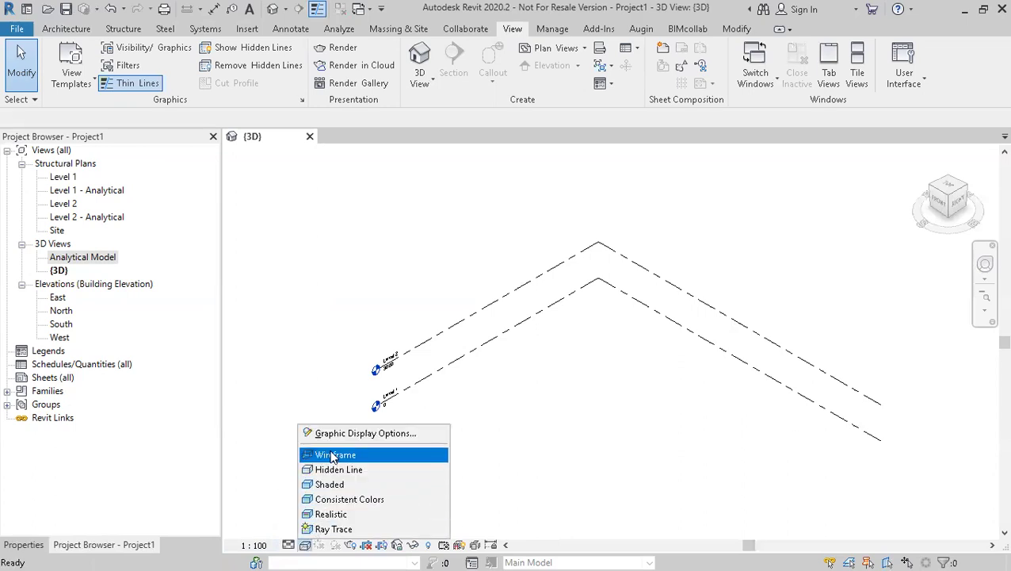